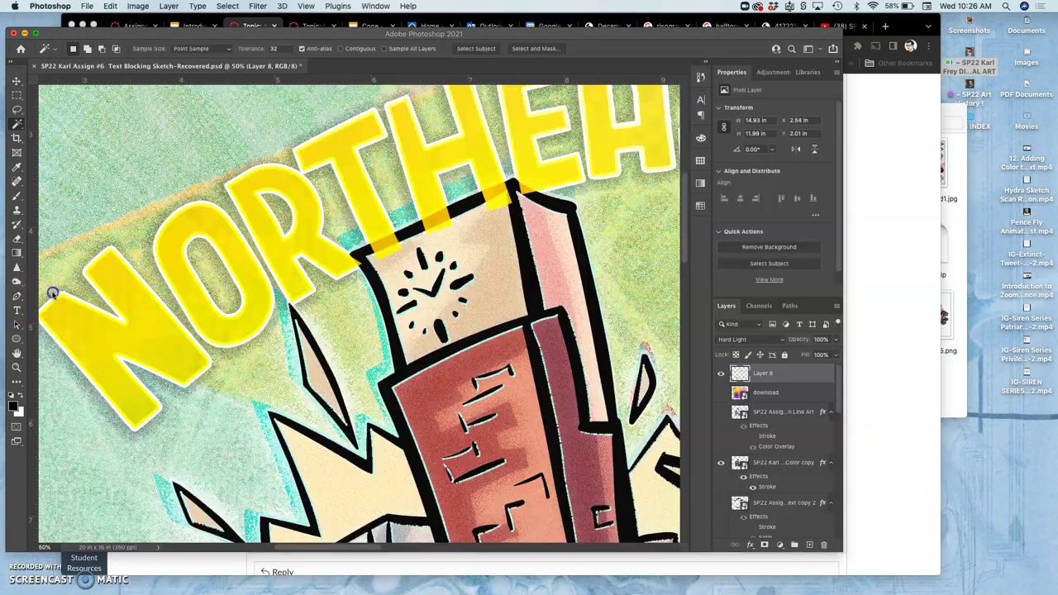
Bring the poster to the front and toggle the download gradient layer on and off.
{"action": "left_click", "coordinate": [50, 291]}
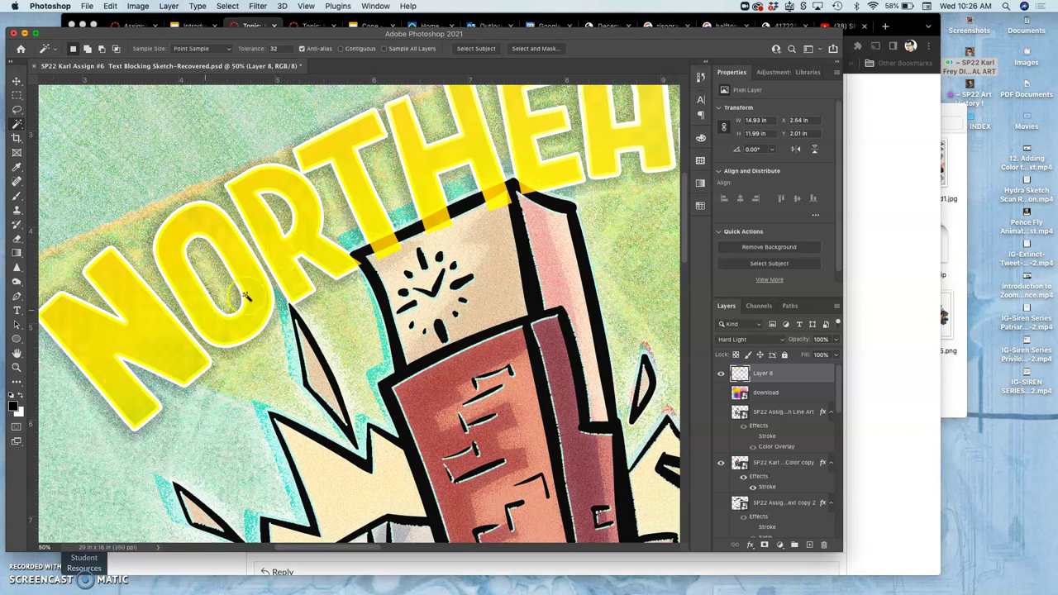
{"action": "scroll", "coordinate": [264, 291], "scroll_direction": "down", "scroll_amount": 3}
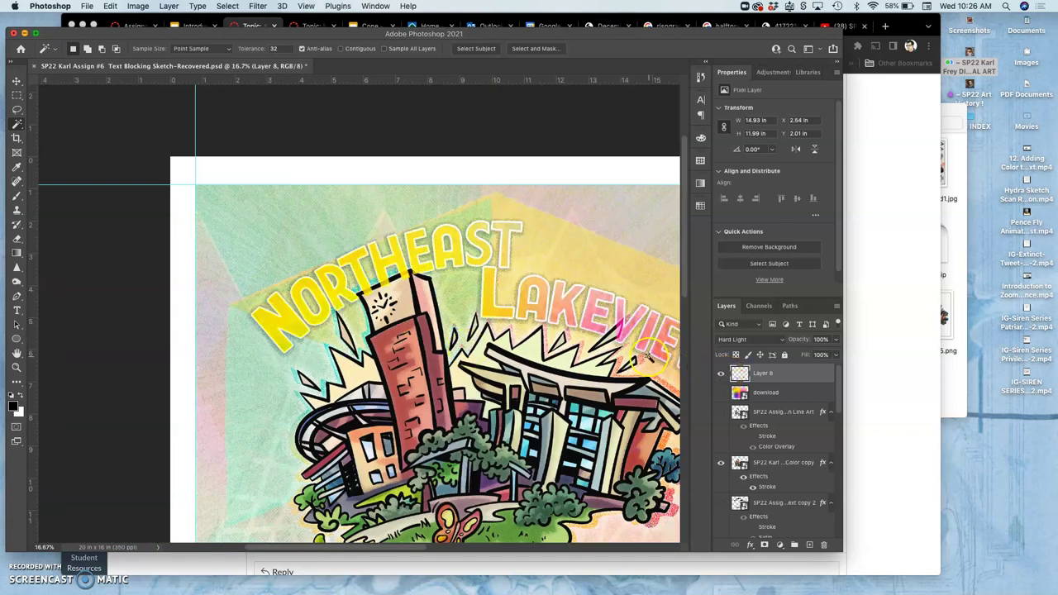
{"action": "scroll", "coordinate": [622, 354], "scroll_direction": "down", "scroll_amount": 1}
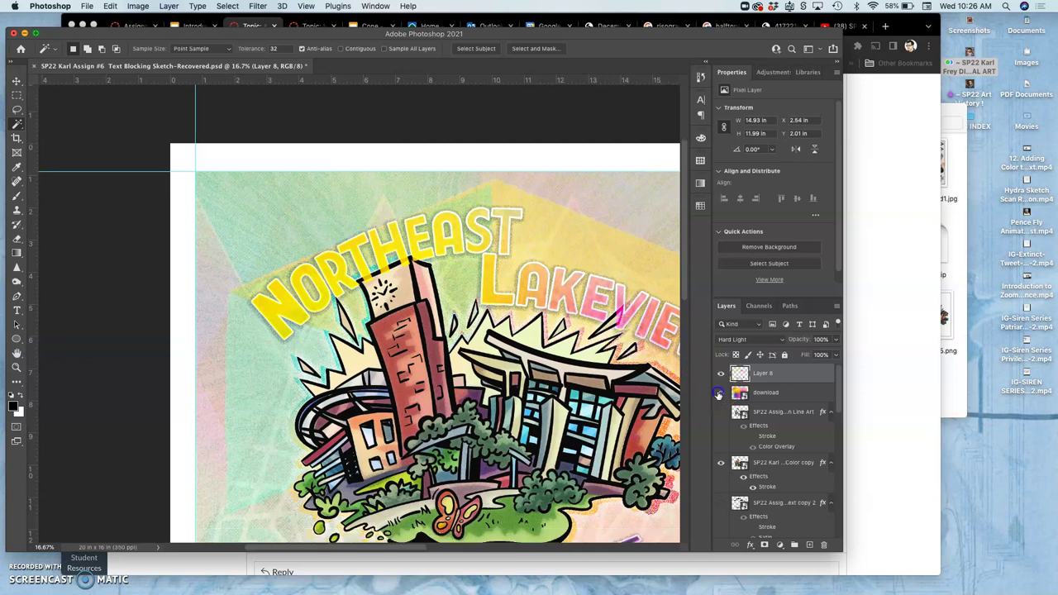
{"action": "left_click", "coordinate": [719, 393]}
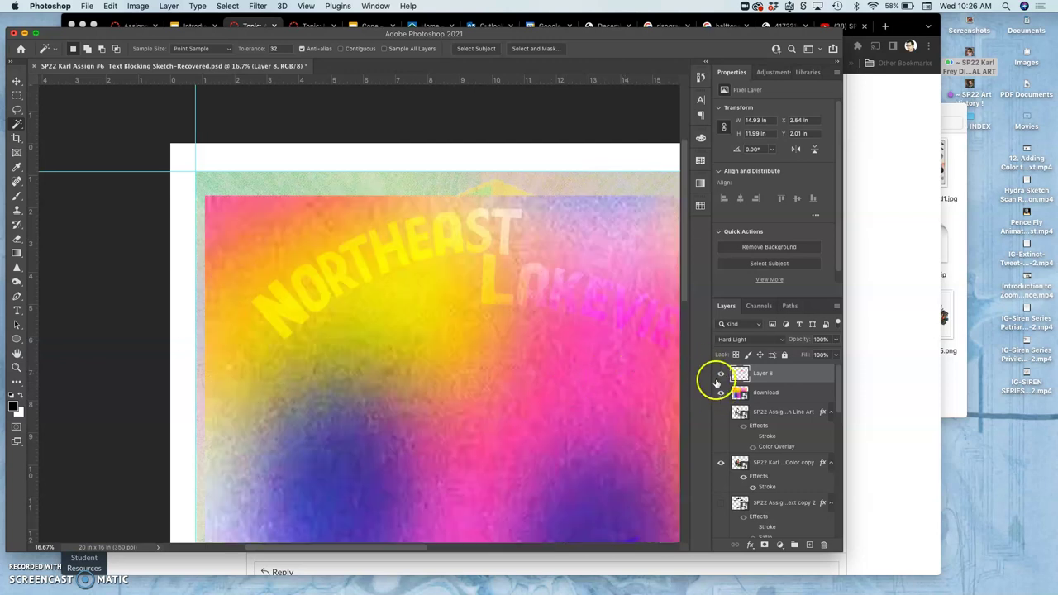
{"action": "left_click", "coordinate": [719, 392]}
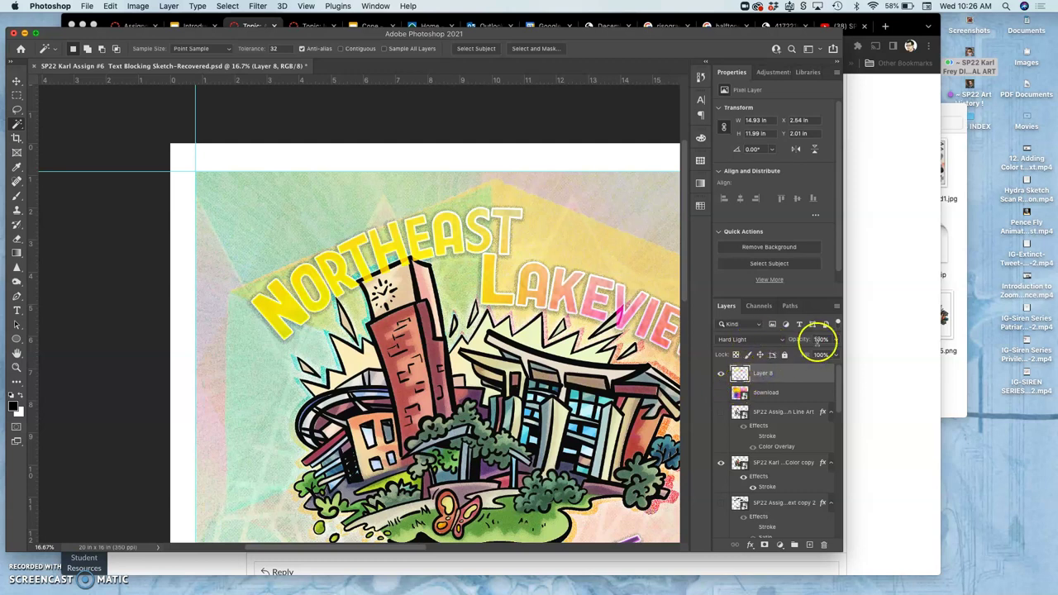
Move Layer 8 down three places, below the download, line art and colour illustration layers.
{"action": "left_click", "coordinate": [761, 373]}
{"action": "key", "text": "super+equal"}
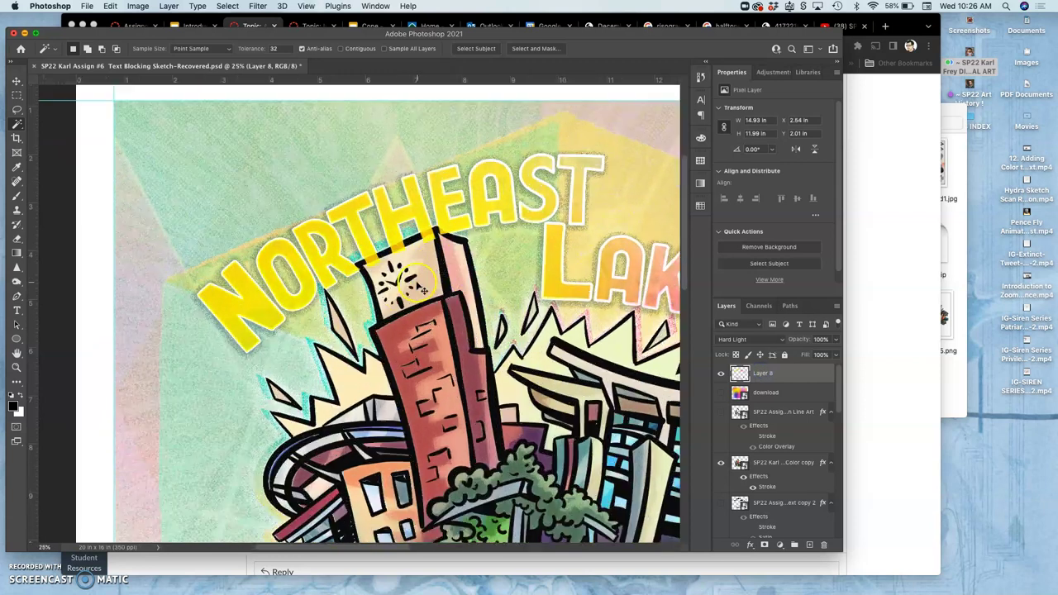
{"action": "key", "text": "super+minus"}
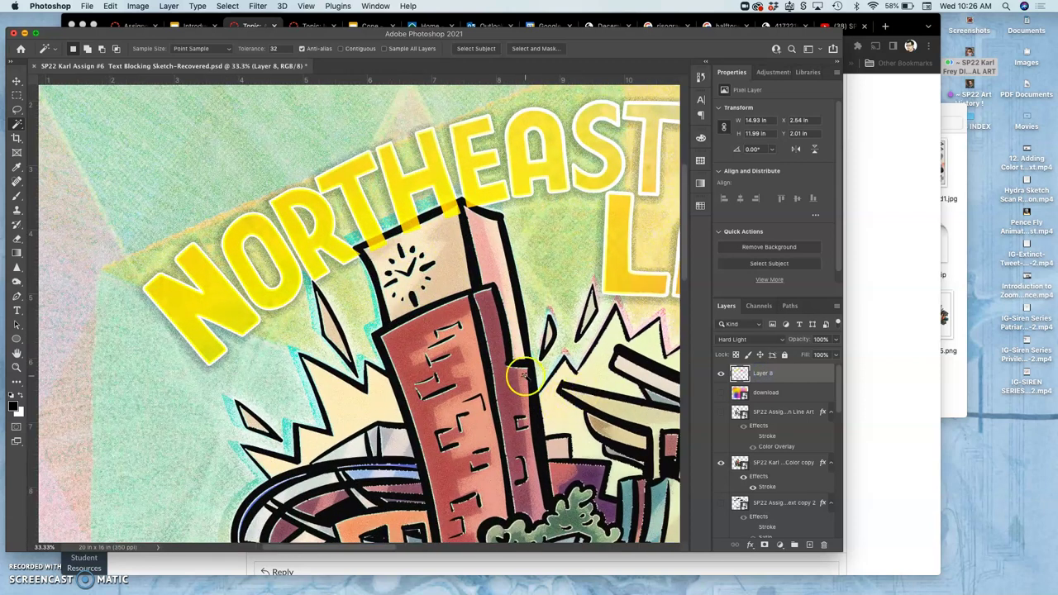
{"action": "key", "text": "super+bracketleft"}
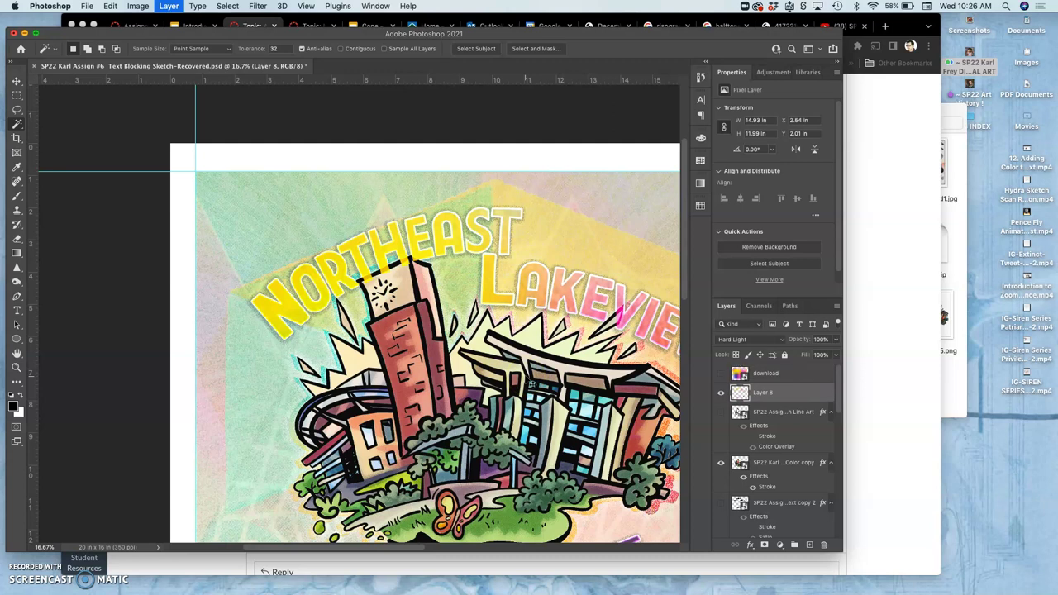
{"action": "key", "text": "super+bracketleft"}
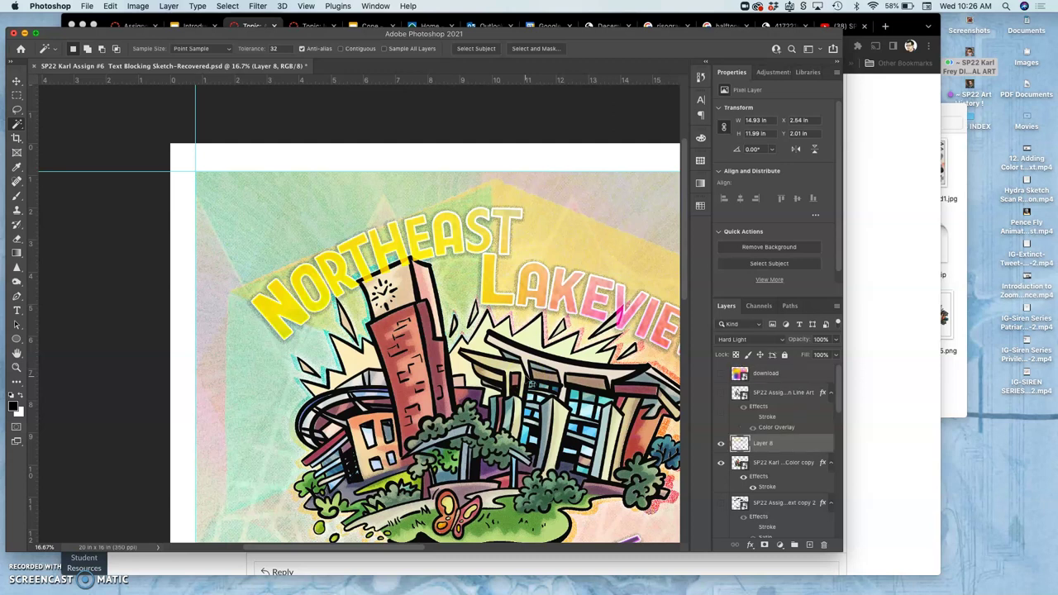
{"action": "key", "text": "super+bracketleft"}
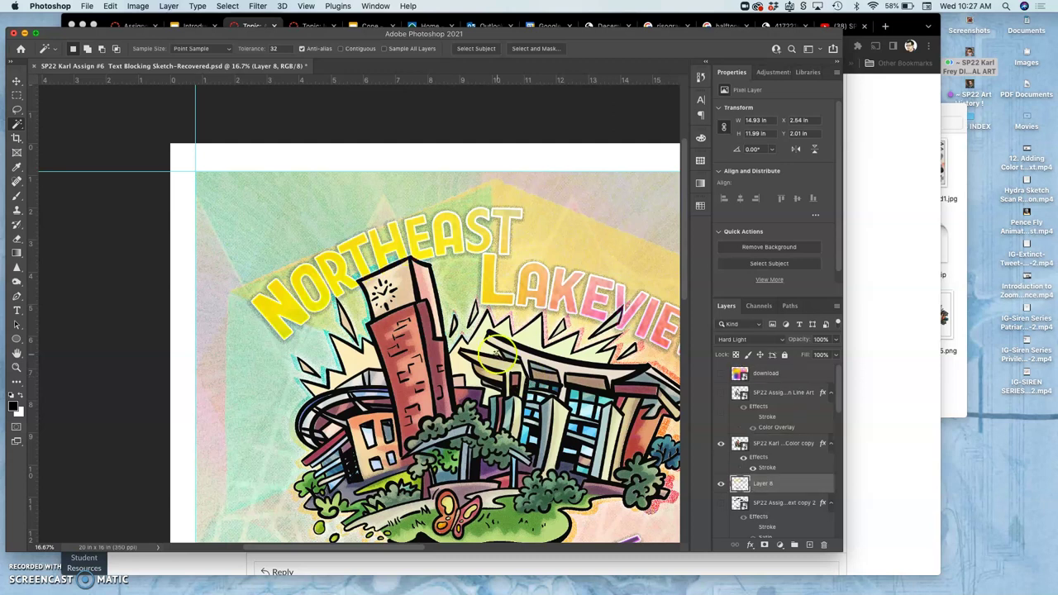
Hide and reshow Layer 8 to compare the artwork with and without the dots.
{"action": "scroll", "coordinate": [564, 354], "scroll_direction": "down", "scroll_amount": 3}
{"action": "scroll", "coordinate": [564, 353], "scroll_direction": "right", "scroll_amount": 5}
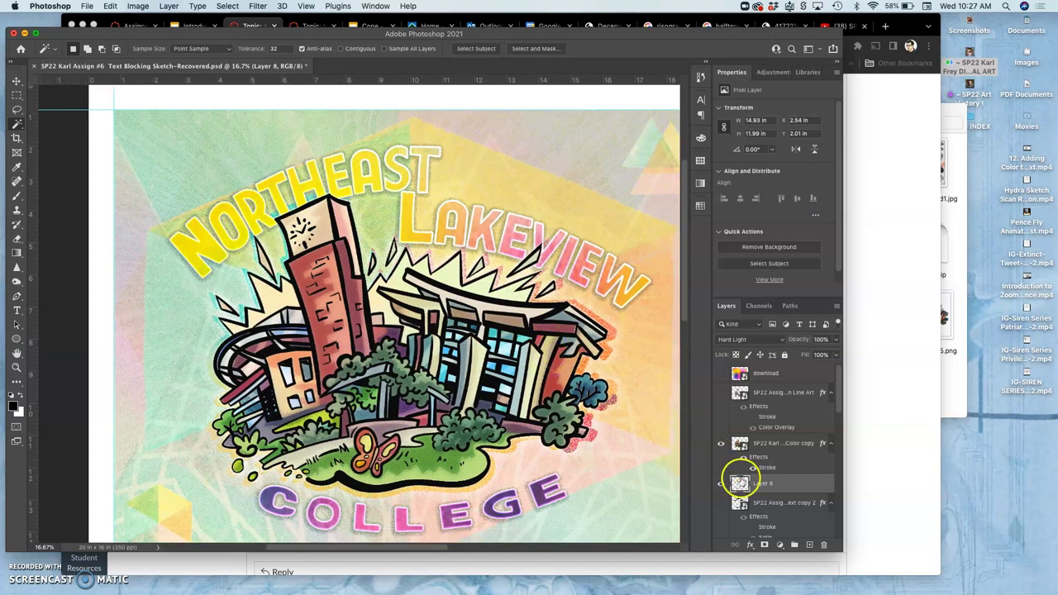
{"action": "scroll", "coordinate": [739, 481], "scroll_direction": "down", "scroll_amount": 2}
{"action": "left_click", "coordinate": [722, 418]}
{"action": "left_click", "coordinate": [721, 418]}
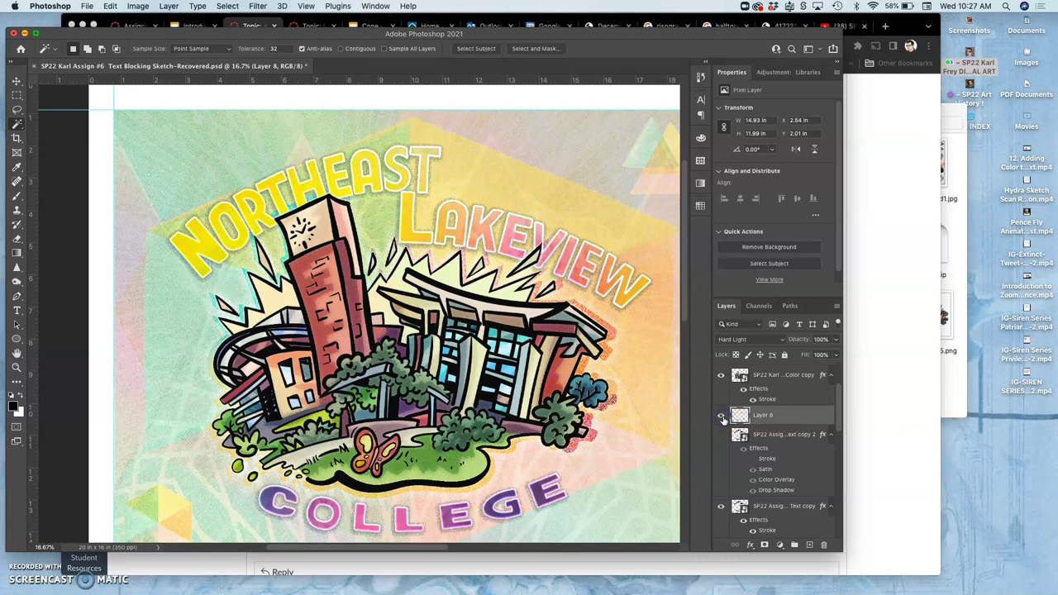
{"action": "left_click", "coordinate": [782, 418]}
Inspect the dots up close, then duplicate Layer 8 into Layer 8 copy.
{"action": "key", "text": "super+equal"}
{"action": "key", "text": "super+equal"}
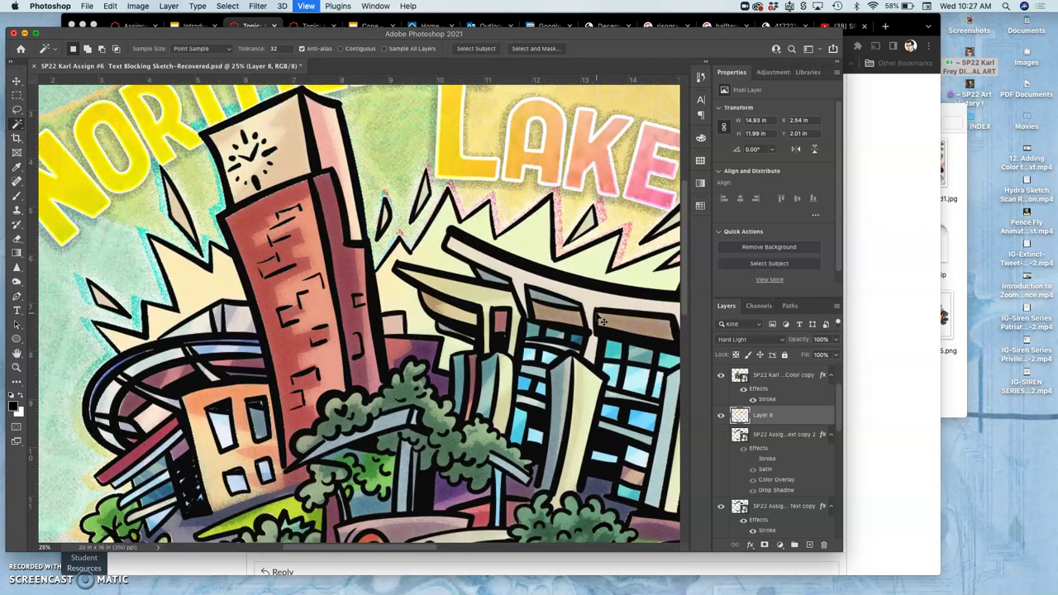
{"action": "key", "text": "super+equal"}
{"action": "key", "text": "super+equal"}
{"action": "scroll", "coordinate": [597, 314], "scroll_direction": "up", "scroll_amount": 5}
{"action": "scroll", "coordinate": [447, 248], "scroll_direction": "left", "scroll_amount": 3}
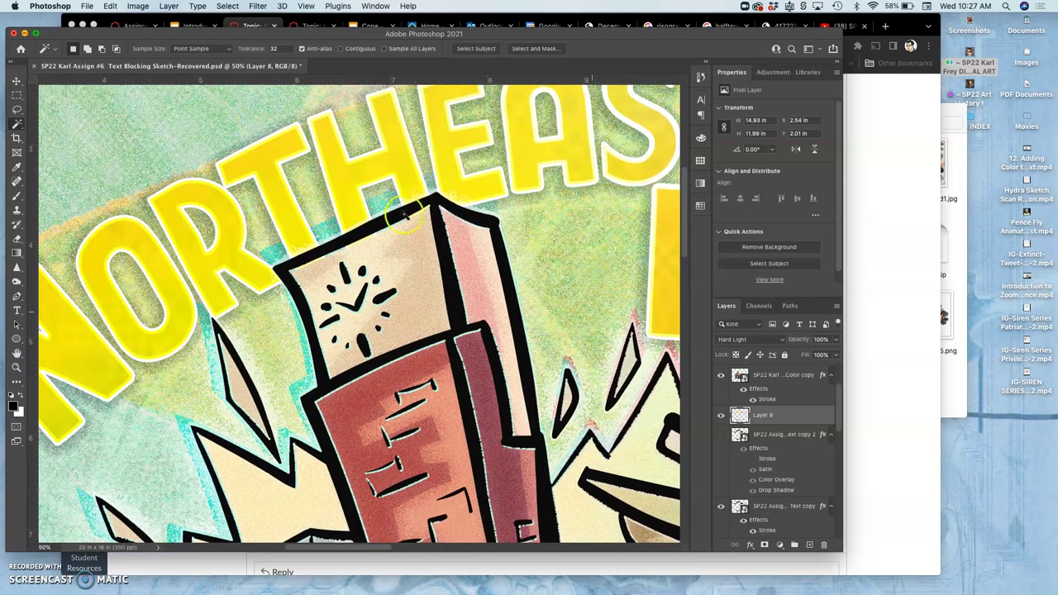
{"action": "scroll", "coordinate": [289, 219], "scroll_direction": "left", "scroll_amount": 4}
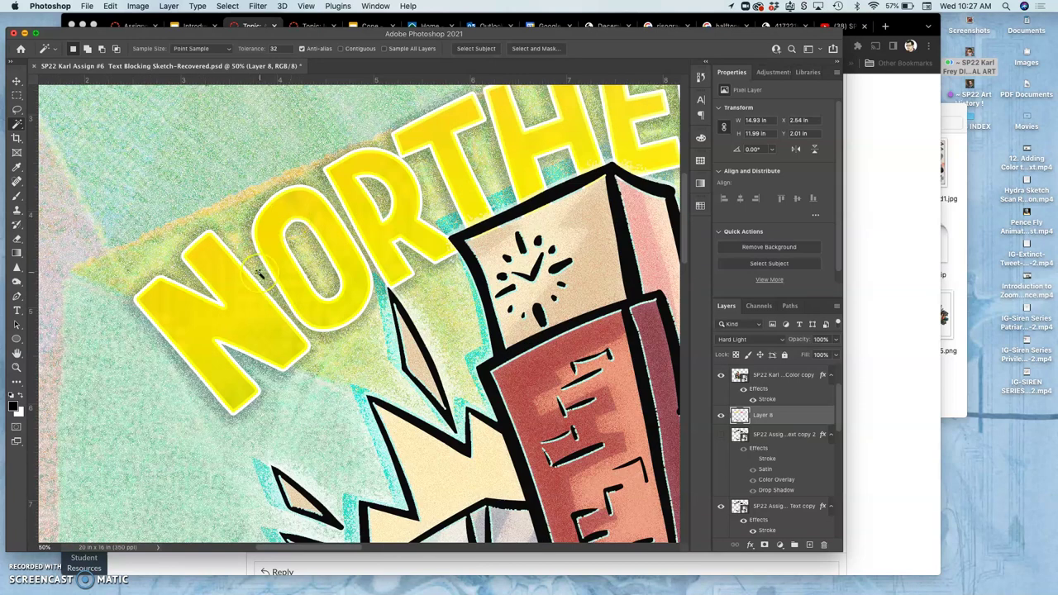
{"action": "scroll", "coordinate": [259, 275], "scroll_direction": "down", "scroll_amount": 4}
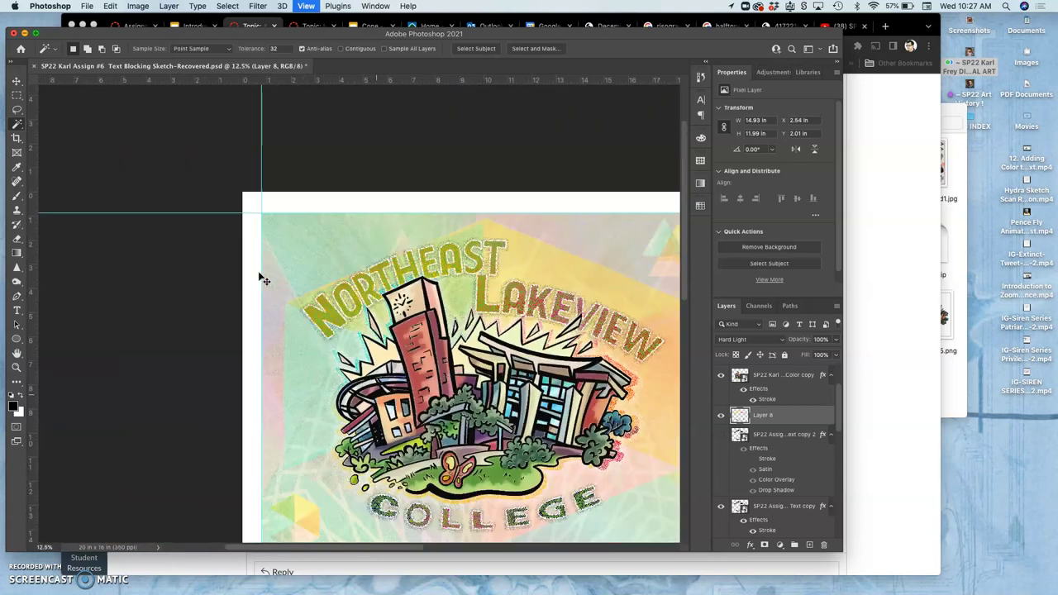
{"action": "scroll", "coordinate": [263, 281], "scroll_direction": "down", "scroll_amount": 2}
{"action": "scroll", "coordinate": [262, 281], "scroll_direction": "right", "scroll_amount": 3}
{"action": "key", "text": "super+j"}
Hide the original Layer 8 and bring up Hue/Saturation for Layer 8 copy.
{"action": "left_click", "coordinate": [720, 433]}
{"action": "left_click", "coordinate": [138, 6]}
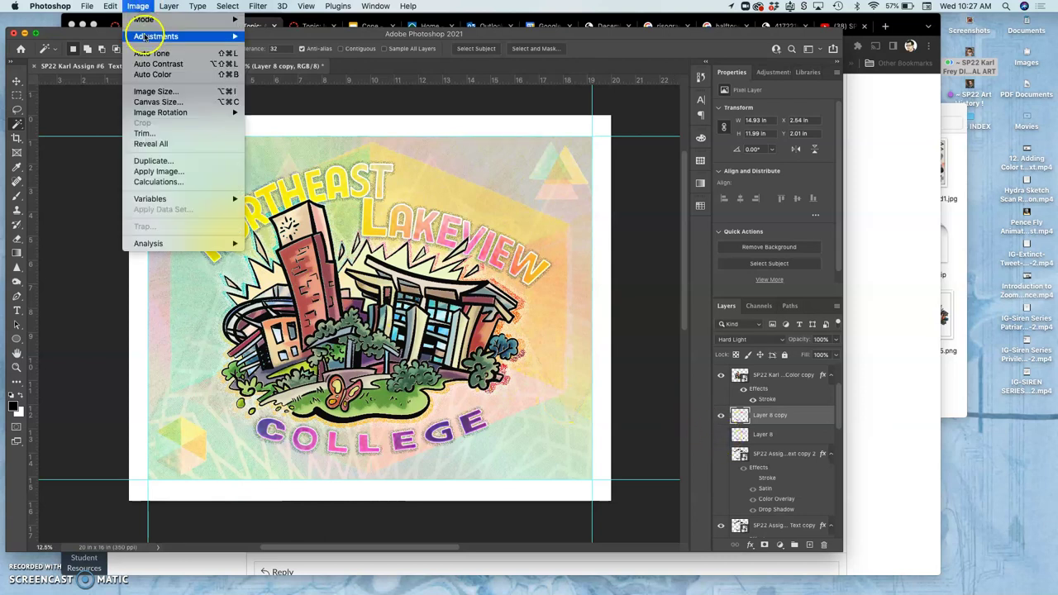
{"action": "mouse_move", "coordinate": [166, 36]}
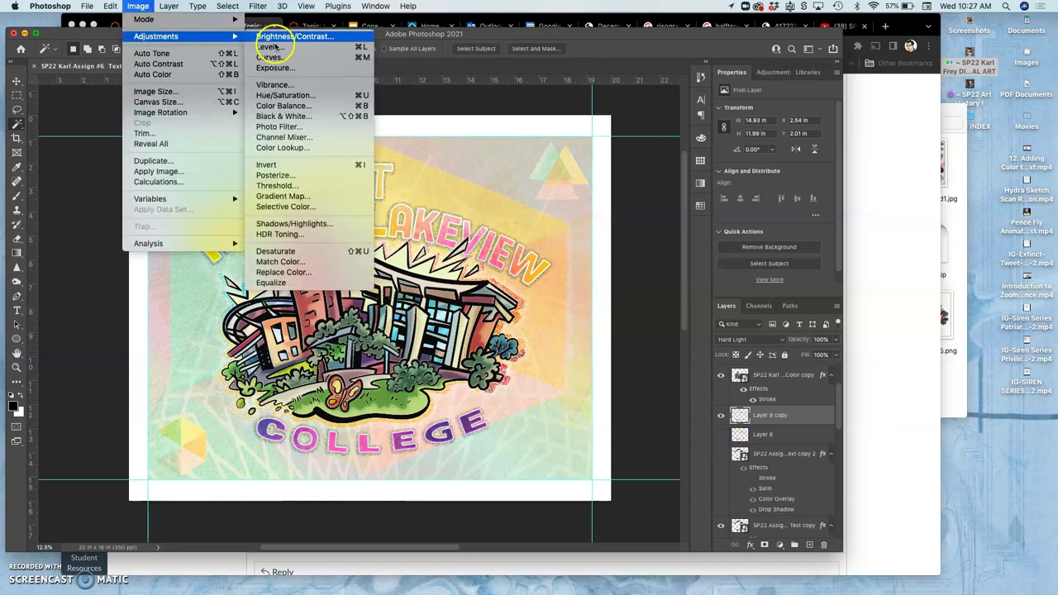
{"action": "left_click", "coordinate": [279, 96]}
{"action": "left_click_drag", "start_coordinate": [445, 41], "coordinate": [652, 27]}
Set Hue to −20 and Lightness to +18 and apply the adjustment.
{"action": "mouse_move", "coordinate": [588, 95]}
{"action": "left_mouse_down"}
{"action": "mouse_move", "coordinate": [641, 97]}
{"action": "mouse_move", "coordinate": [530, 100]}
{"action": "mouse_move", "coordinate": [645, 95]}
{"action": "mouse_move", "coordinate": [558, 98]}
{"action": "mouse_move", "coordinate": [587, 95]}
{"action": "mouse_move", "coordinate": [577, 96]}
{"action": "left_mouse_up"}
{"action": "left_click", "coordinate": [588, 148]}
{"action": "left_click_drag", "start_coordinate": [571, 152], "coordinate": [623, 147]}
{"action": "left_click_drag", "start_coordinate": [577, 95], "coordinate": [610, 96]}
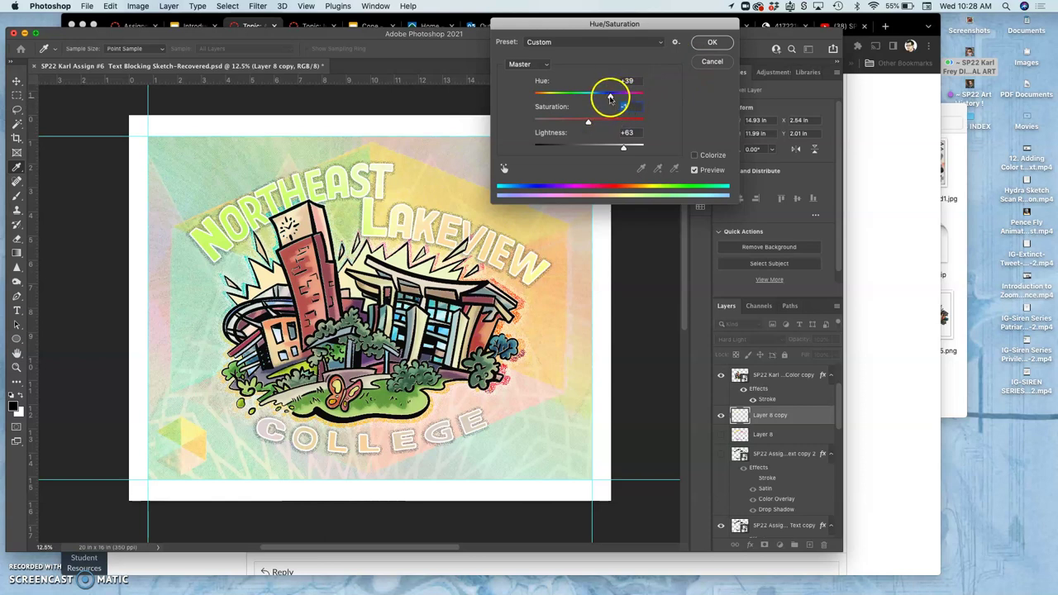
{"action": "left_click_drag", "start_coordinate": [609, 95], "coordinate": [580, 95]}
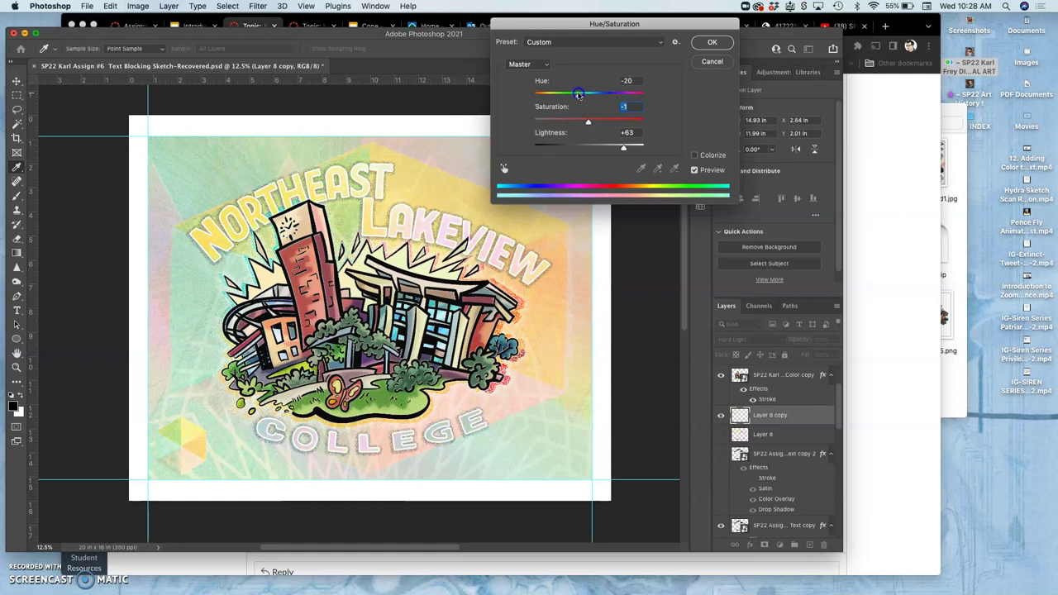
{"action": "left_click", "coordinate": [623, 148]}
{"action": "left_click_drag", "start_coordinate": [602, 150], "coordinate": [595, 149]}
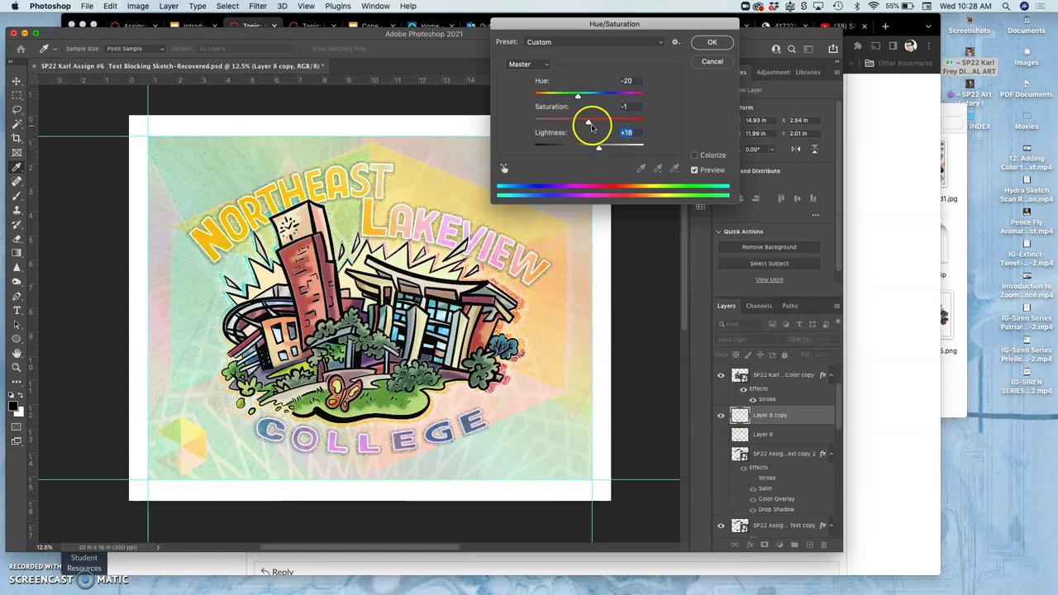
{"action": "left_click", "coordinate": [708, 45]}
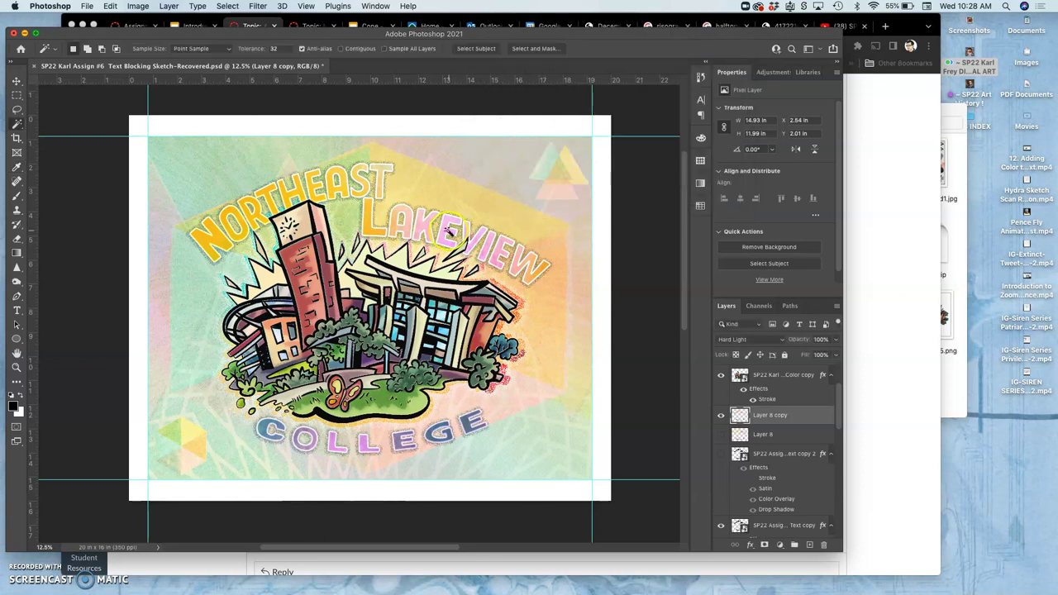
Lower the Black Shape Text copy layer's Drop Shadow opacity to 13%.
{"action": "key", "text": "super+equal"}
{"action": "key", "text": "super+equal"}
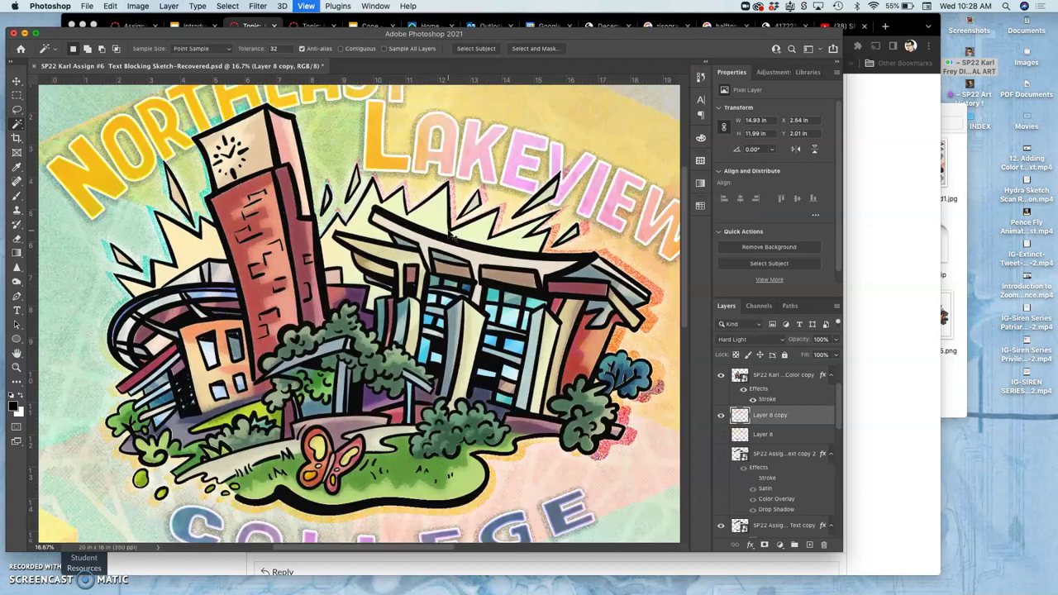
{"action": "scroll", "coordinate": [452, 237], "scroll_direction": "up", "scroll_amount": 3}
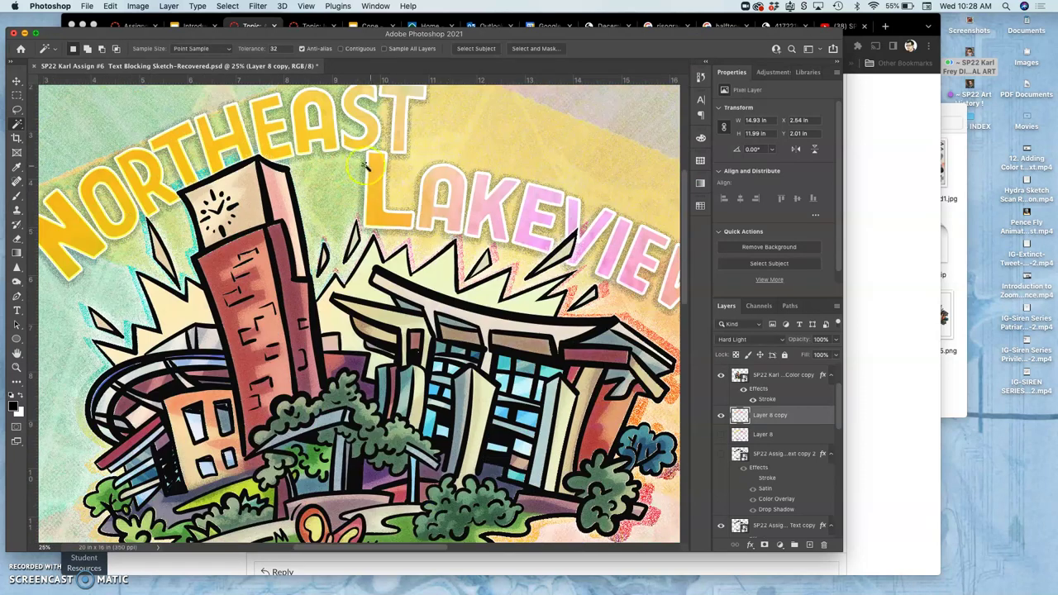
{"action": "scroll", "coordinate": [736, 475], "scroll_direction": "down", "scroll_amount": 5}
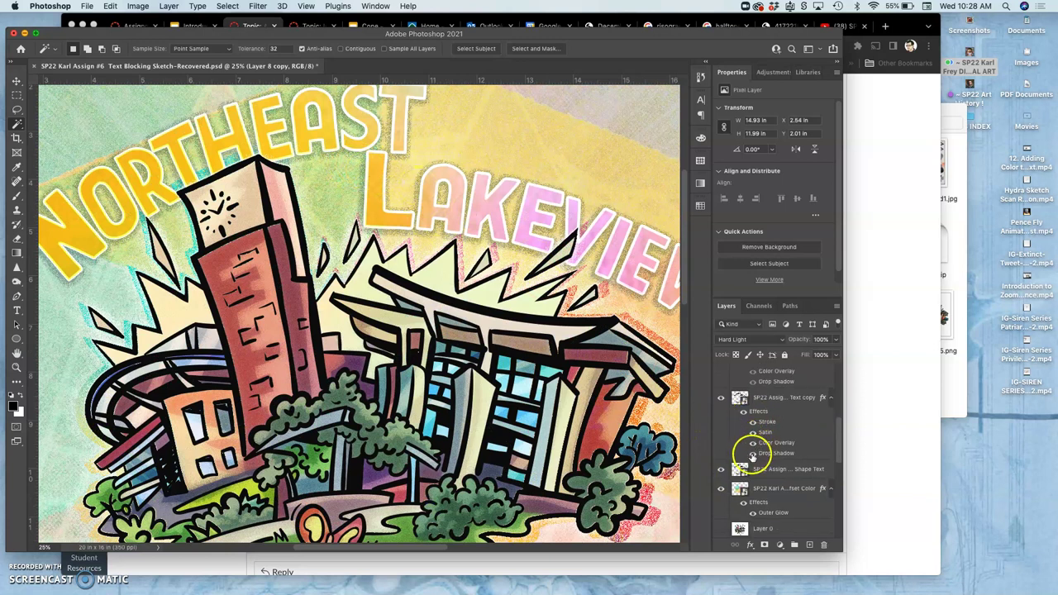
{"action": "left_click", "coordinate": [752, 453]}
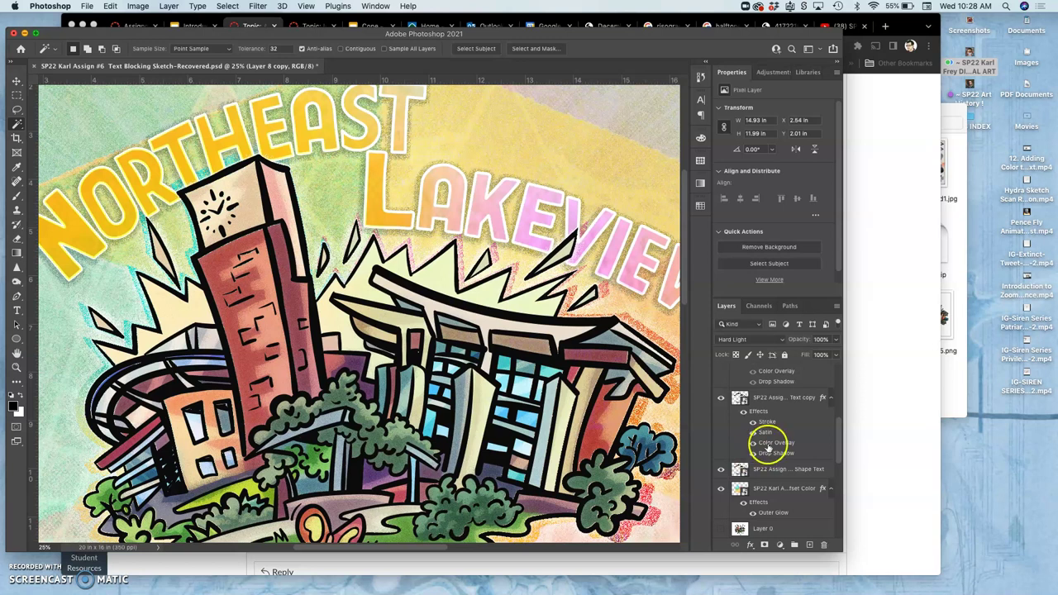
{"action": "left_click", "coordinate": [766, 453]}
{"action": "double_click", "coordinate": [767, 453]}
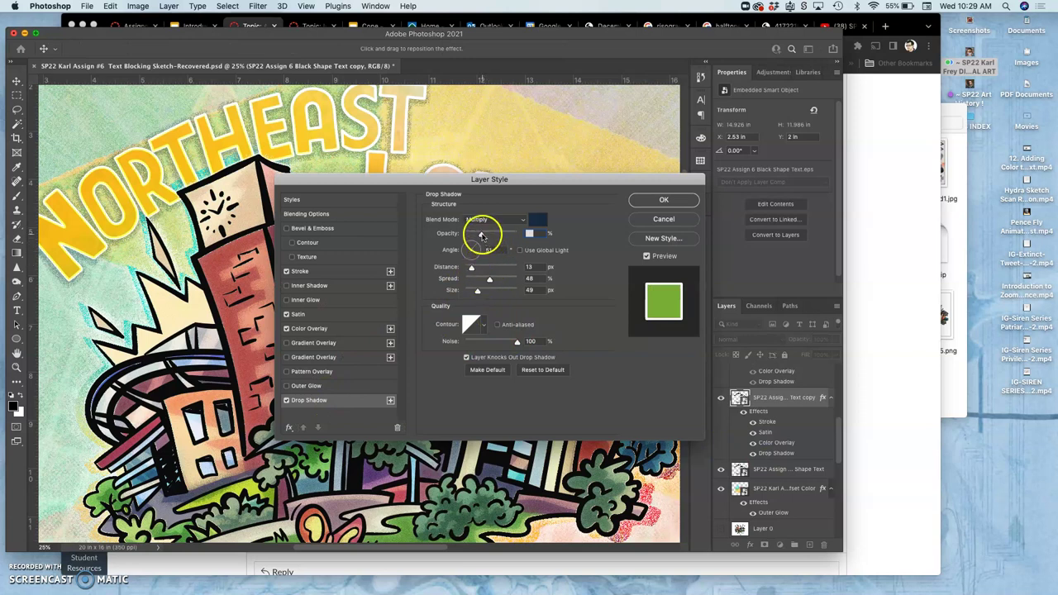
{"action": "left_click_drag", "start_coordinate": [481, 235], "coordinate": [470, 235]}
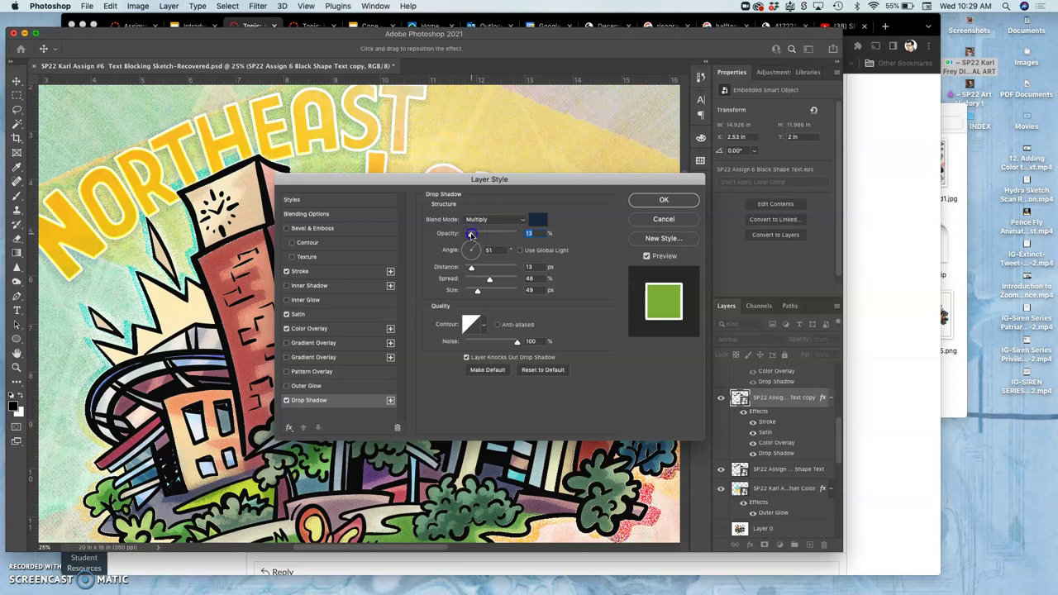
{"action": "left_click", "coordinate": [664, 200]}
{"action": "key", "text": "super+minus"}
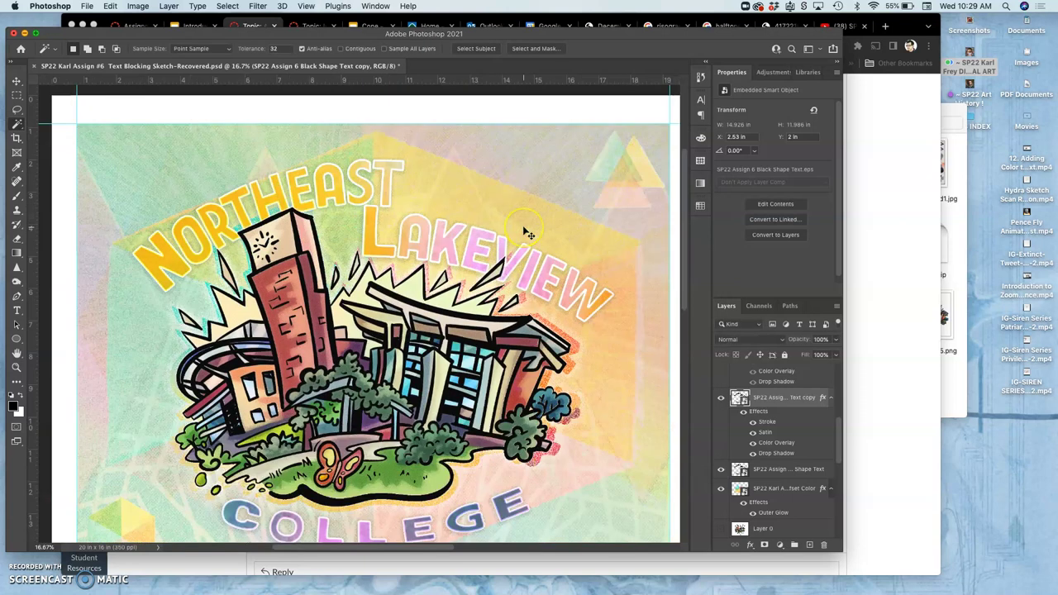
{"action": "scroll", "coordinate": [529, 235], "scroll_direction": "down", "scroll_amount": 3}
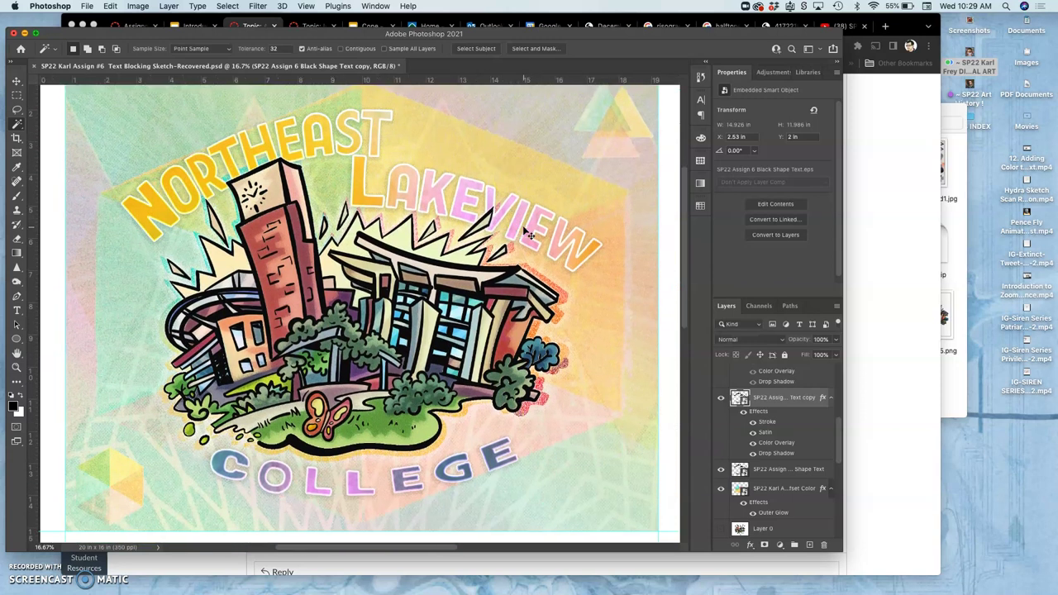
{"action": "key", "text": "super+plus"}
{"action": "key", "text": "super+plus"}
{"action": "key", "text": "super+plus"}
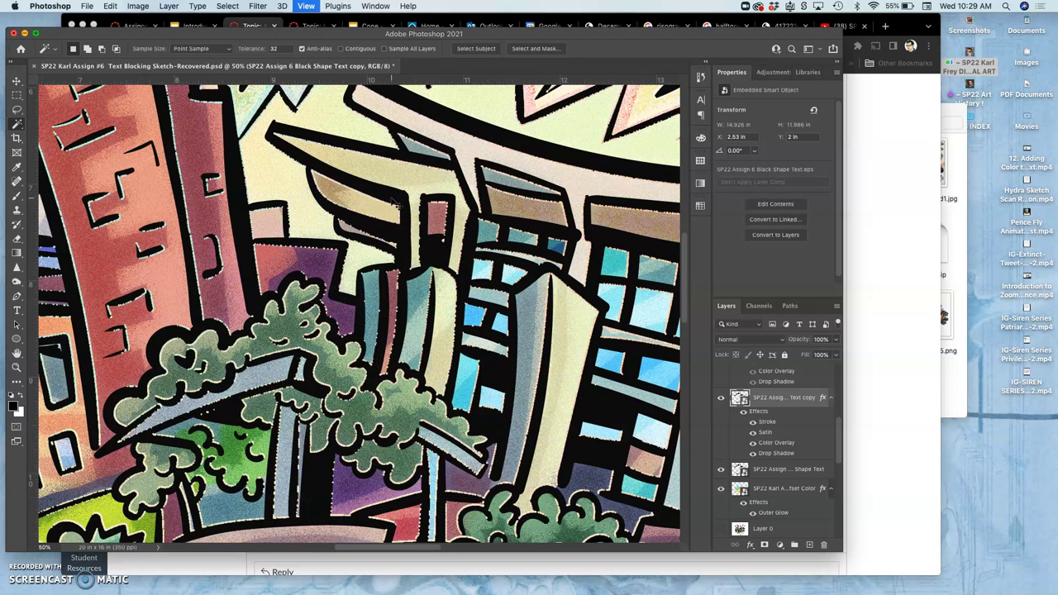
{"action": "scroll", "coordinate": [396, 215], "scroll_direction": "up", "scroll_amount": 5}
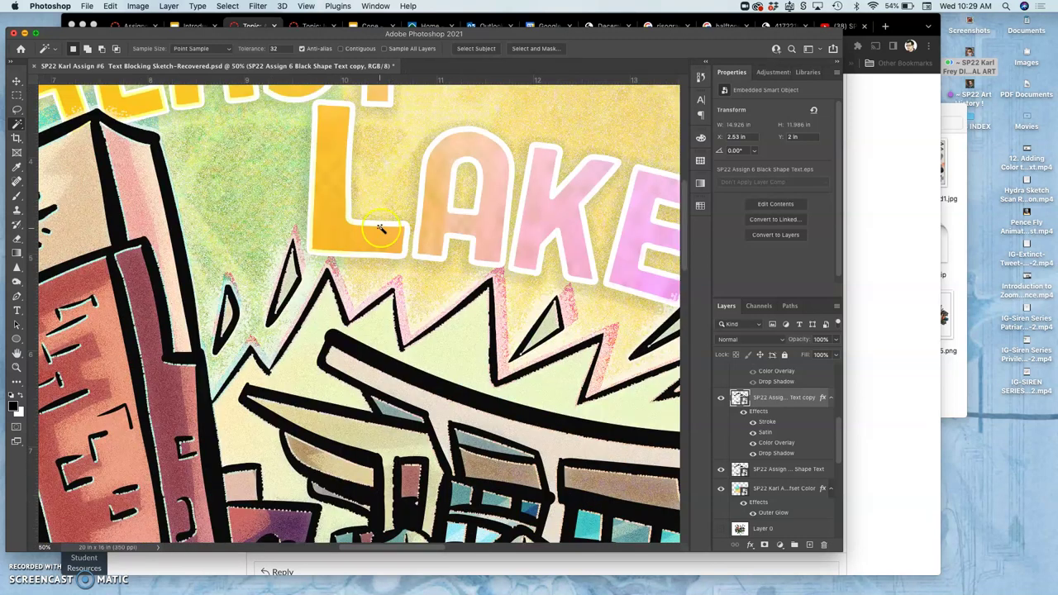
{"action": "scroll", "coordinate": [385, 227], "scroll_direction": "right", "scroll_amount": 3}
{"action": "key", "text": "super+plus"}
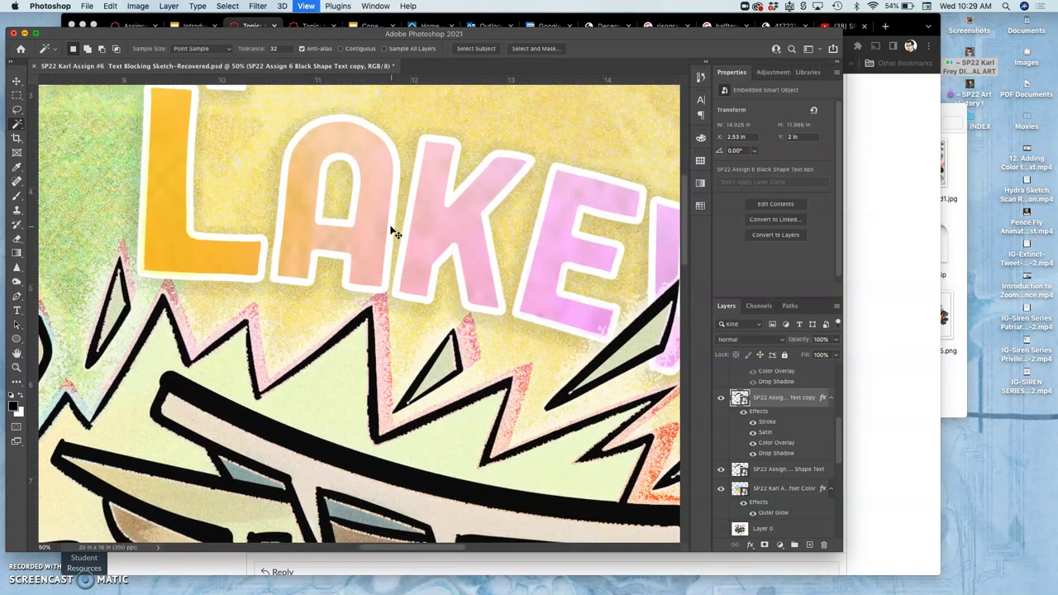
{"action": "key", "text": "super+plus"}
{"action": "key", "text": "super+plus"}
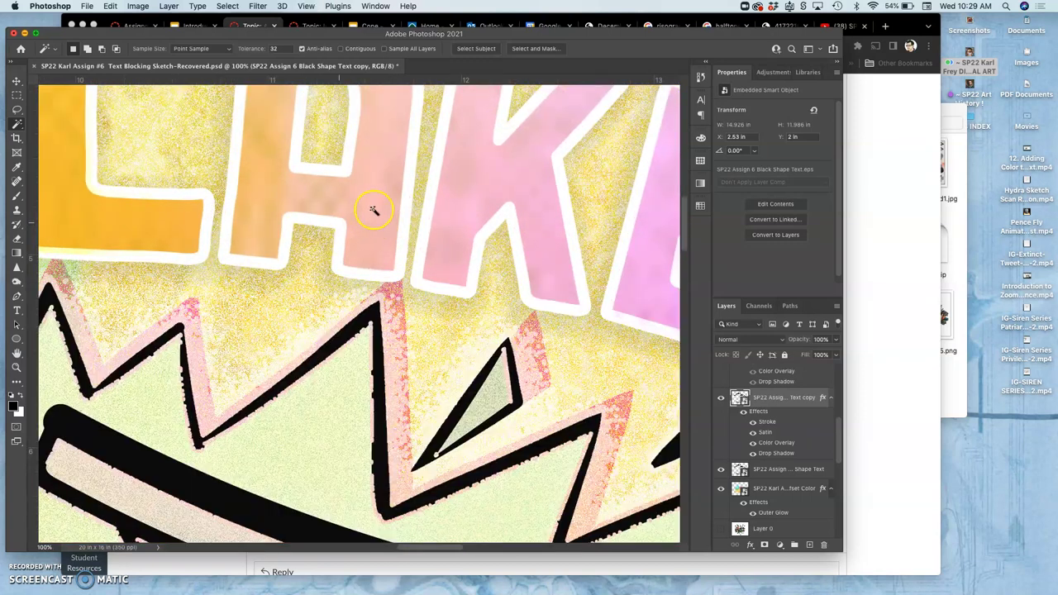
{"action": "scroll", "coordinate": [390, 264], "scroll_direction": "right", "scroll_amount": 5}
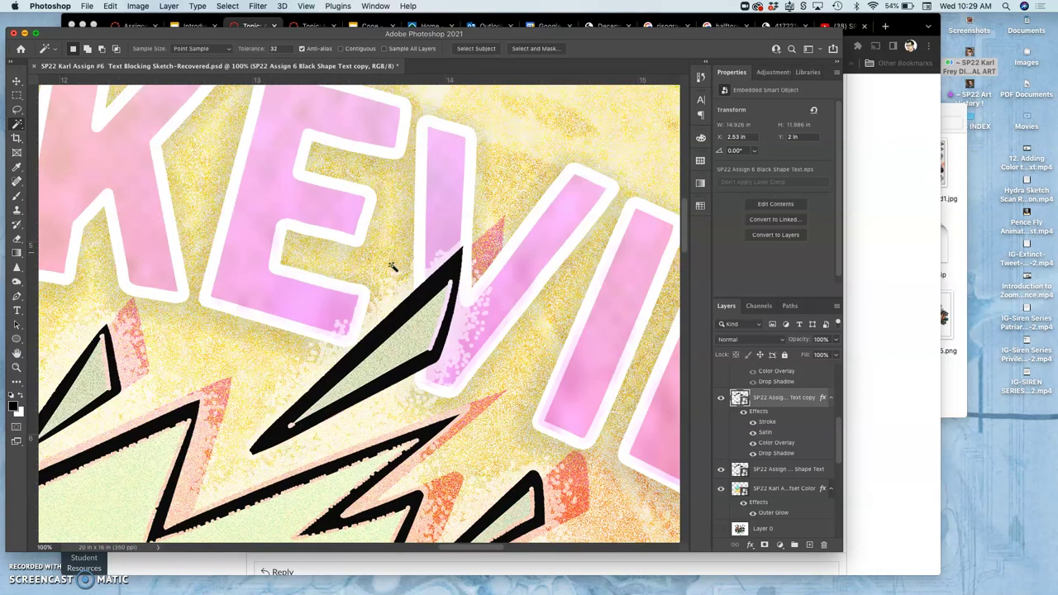
{"action": "scroll", "coordinate": [392, 267], "scroll_direction": "right", "scroll_amount": 4}
{"action": "scroll", "coordinate": [392, 267], "scroll_direction": "down", "scroll_amount": 2}
{"action": "left_click", "coordinate": [421, 275]}
{"action": "key", "text": "super+minus"}
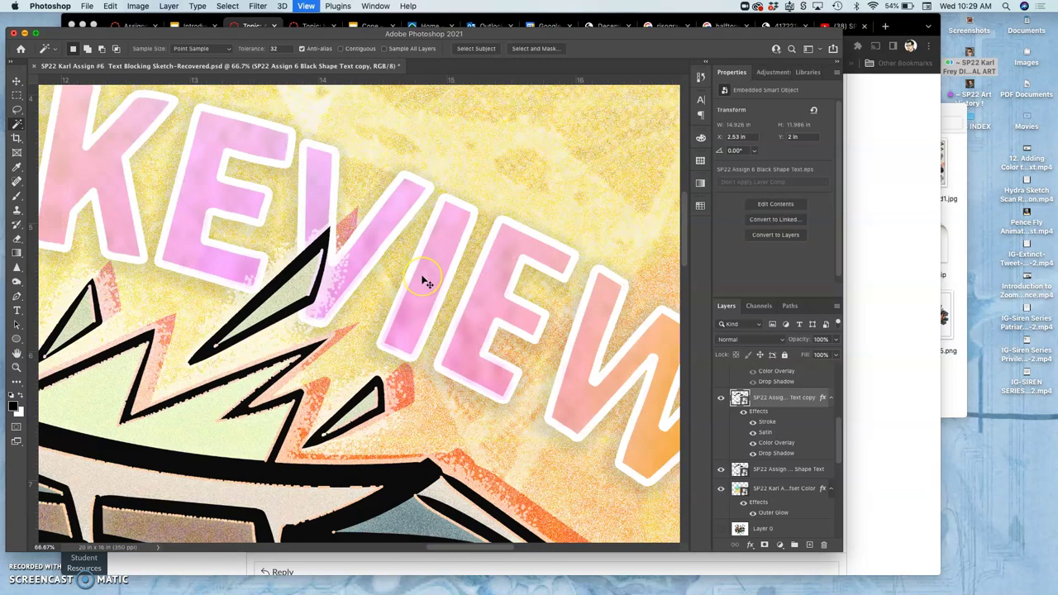
{"action": "key", "text": "super+minus"}
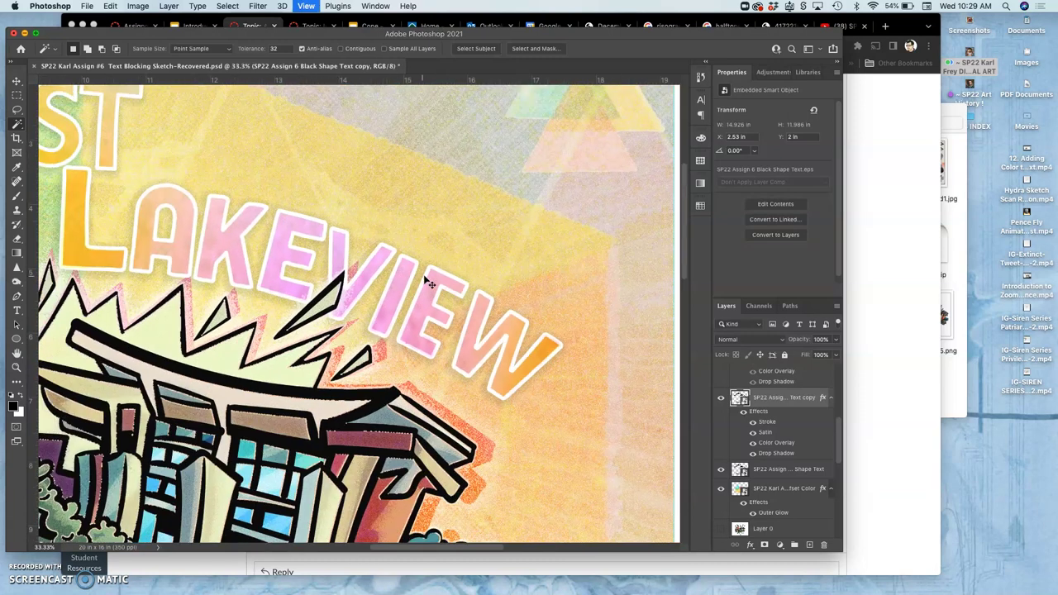
{"action": "scroll", "coordinate": [780, 451], "scroll_direction": "down", "scroll_amount": 3}
{"action": "scroll", "coordinate": [777, 452], "scroll_direction": "down", "scroll_amount": 2}
{"action": "left_click", "coordinate": [773, 457]}
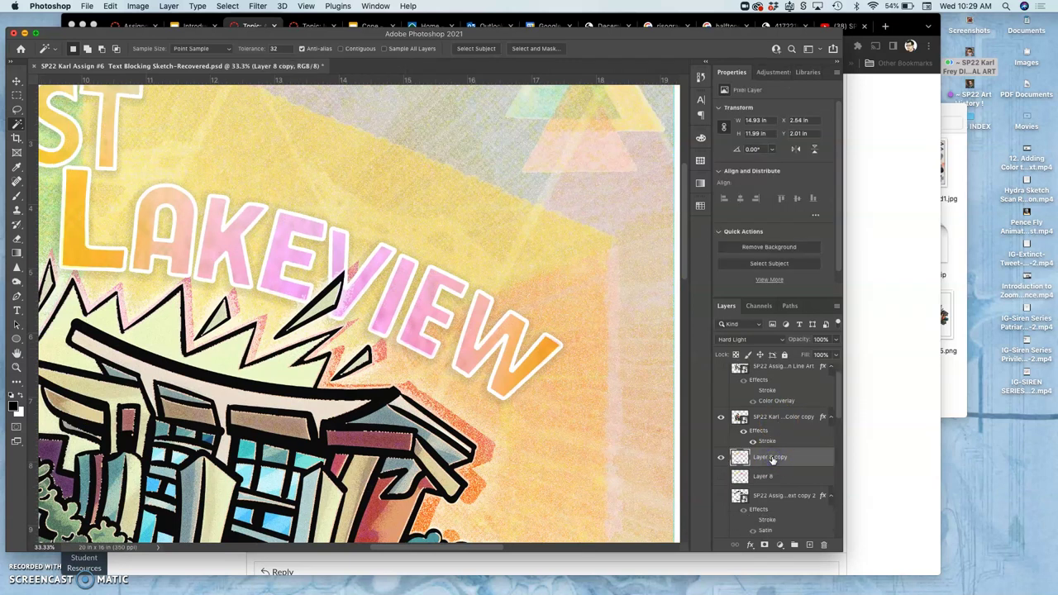
Duplicate Layer 8 copy and set the new layer to Dissolve at 59% opacity.
{"action": "key", "text": "super+j"}
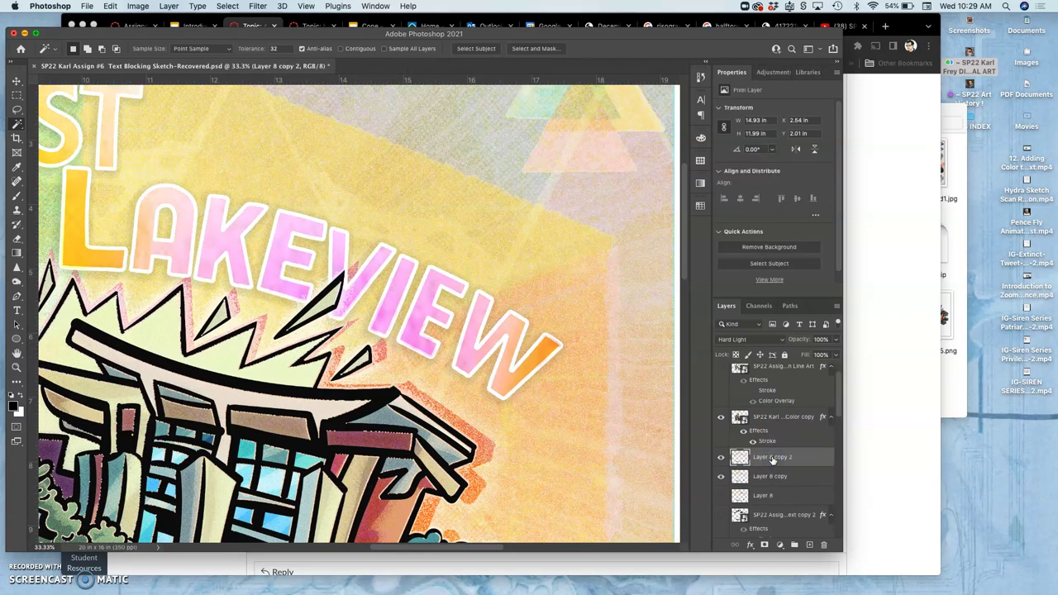
{"action": "left_click", "coordinate": [754, 340]}
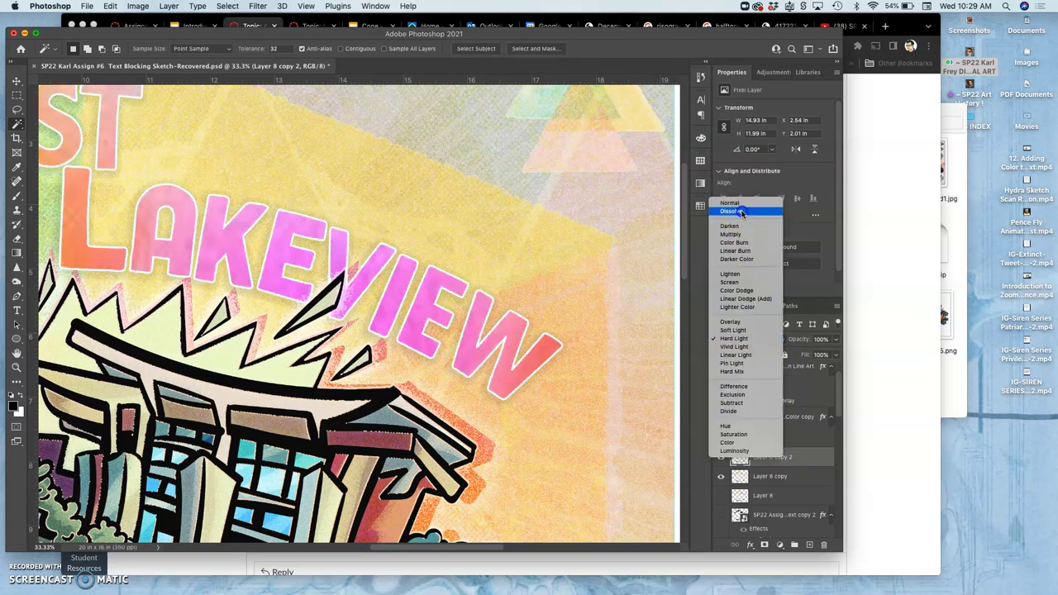
{"action": "left_click", "coordinate": [741, 212]}
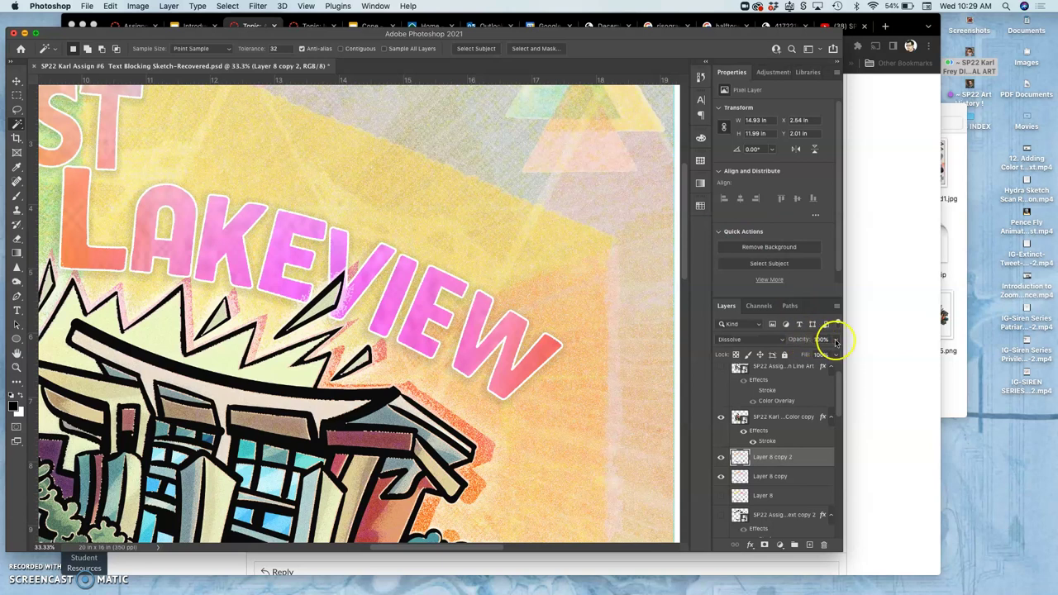
{"action": "left_click", "coordinate": [836, 340]}
{"action": "left_click_drag", "start_coordinate": [835, 354], "coordinate": [814, 355]}
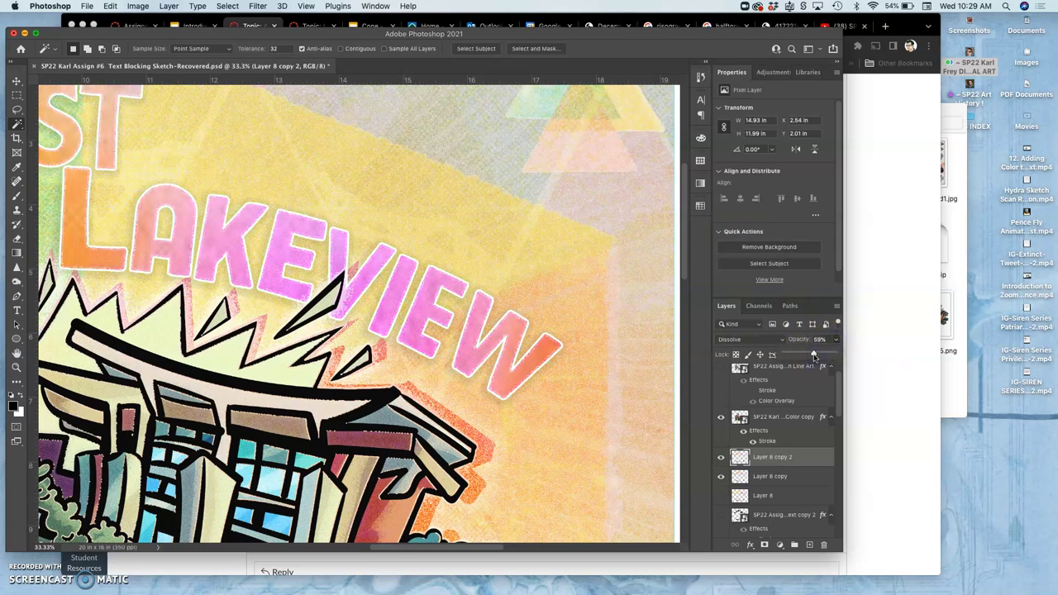
Zoom to 200% and pan across the lettering to inspect the dithered dots.
{"action": "key", "text": "super+plus"}
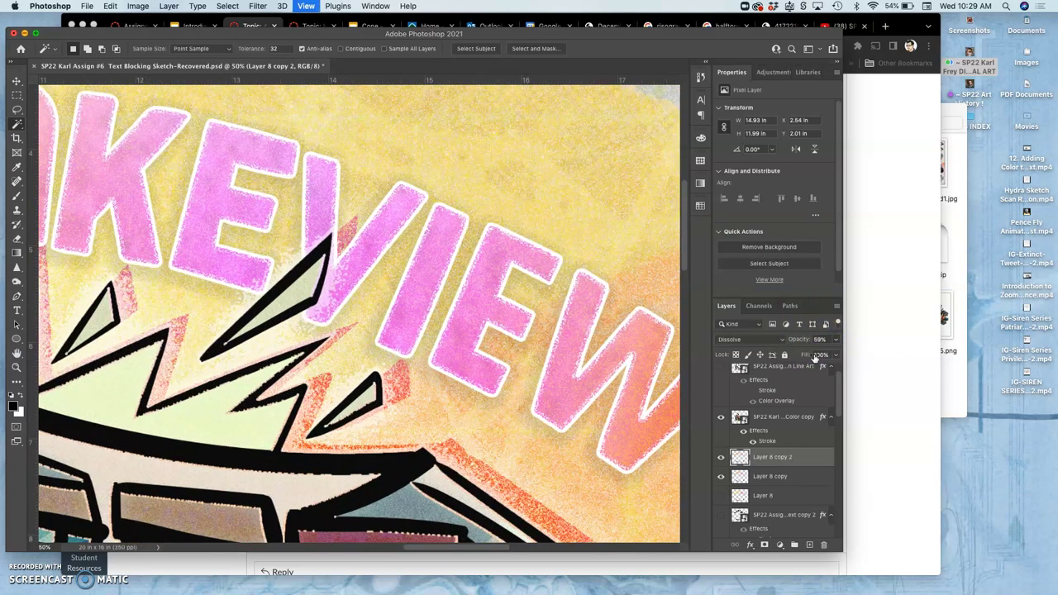
{"action": "key", "text": "super+plus"}
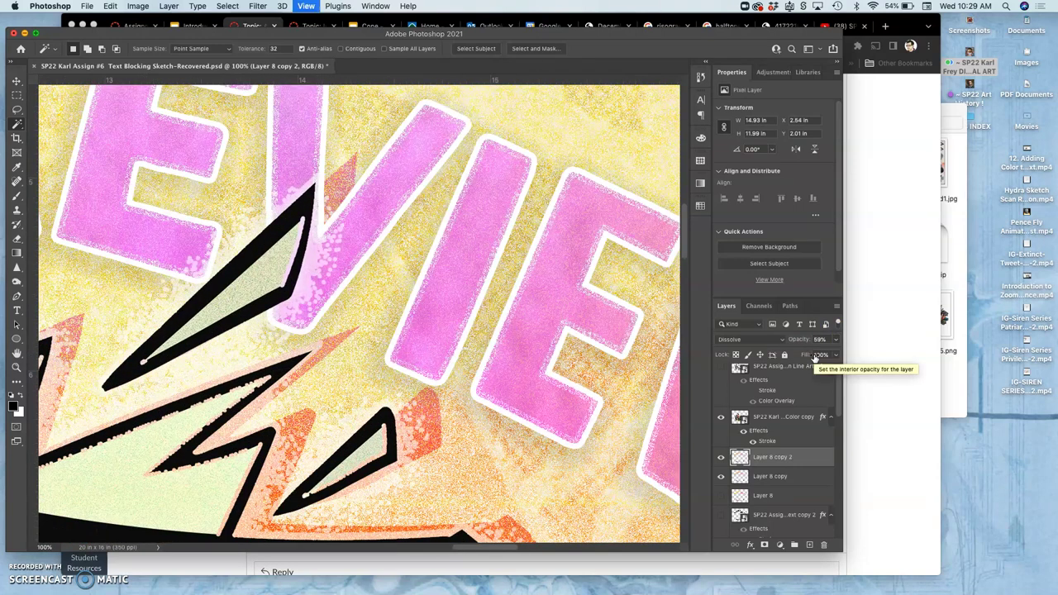
{"action": "key", "text": "super+plus"}
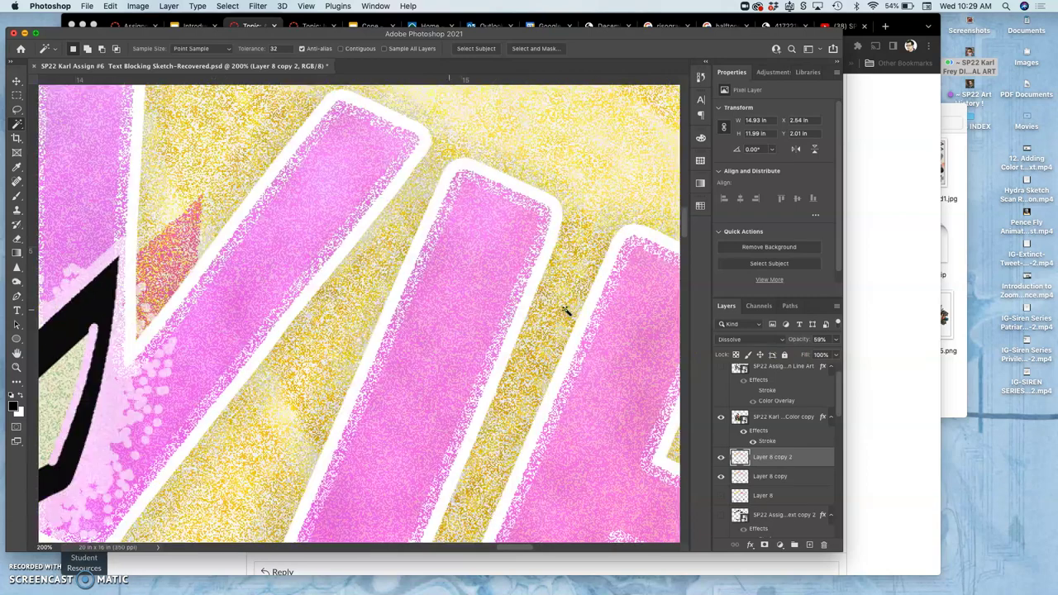
{"action": "scroll", "coordinate": [565, 310], "scroll_direction": "right", "scroll_amount": 10}
{"action": "scroll", "coordinate": [565, 309], "scroll_direction": "down", "scroll_amount": 5}
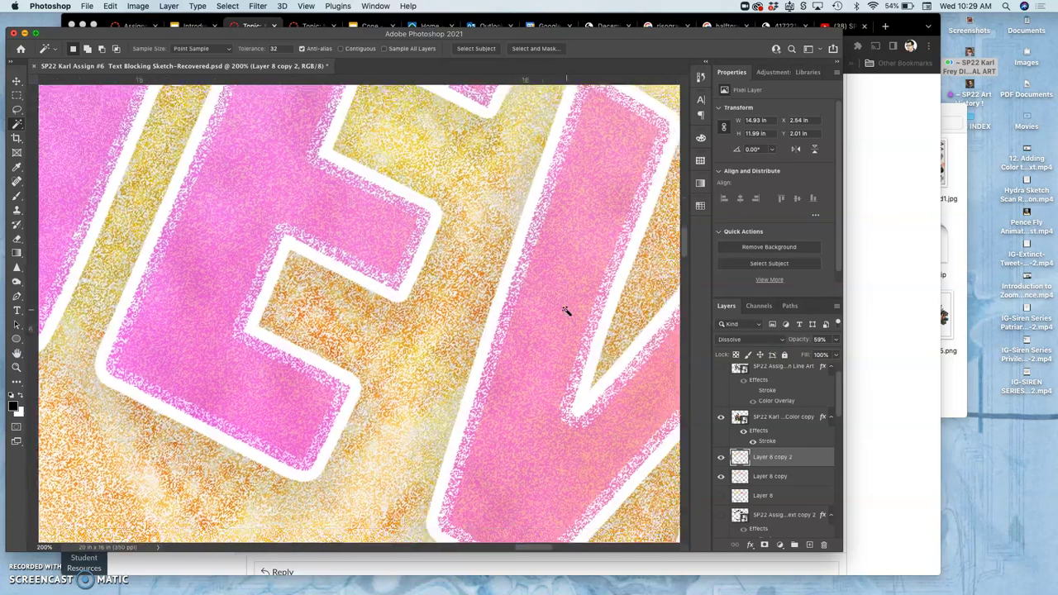
{"action": "scroll", "coordinate": [568, 314], "scroll_direction": "down", "scroll_amount": 10}
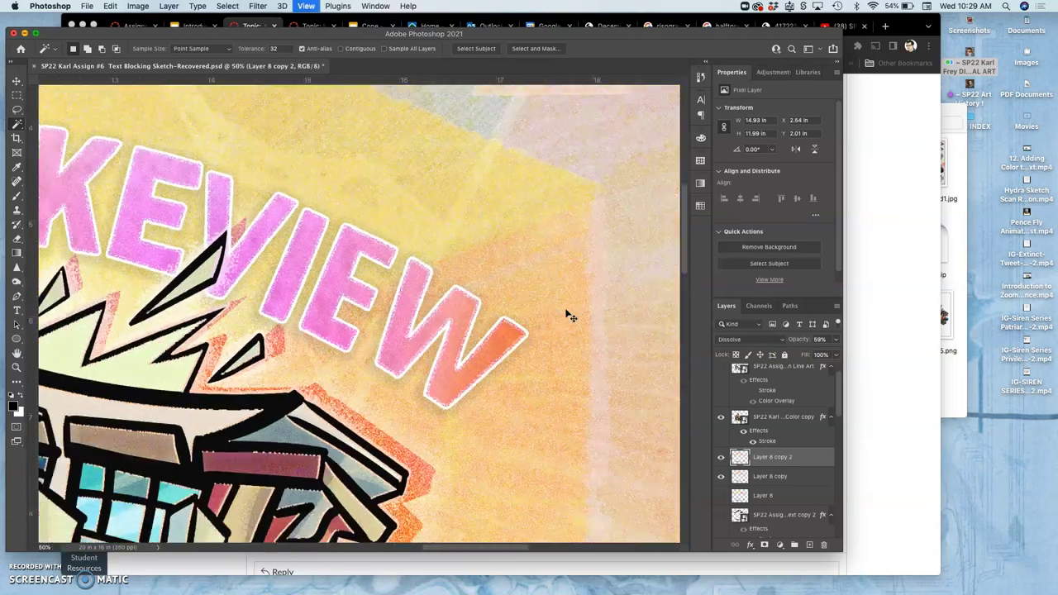
{"action": "scroll", "coordinate": [568, 315], "scroll_direction": "left", "scroll_amount": 10}
{"action": "scroll", "coordinate": [568, 316], "scroll_direction": "down", "scroll_amount": 3}
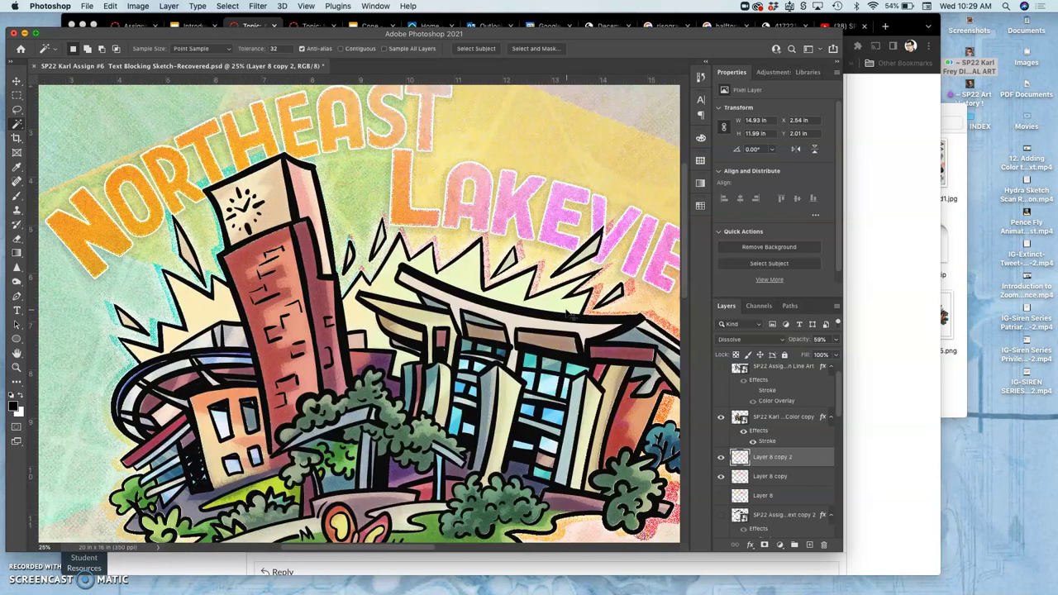
{"action": "scroll", "coordinate": [568, 315], "scroll_direction": "down", "scroll_amount": 2}
{"action": "scroll", "coordinate": [568, 314], "scroll_direction": "down", "scroll_amount": 4}
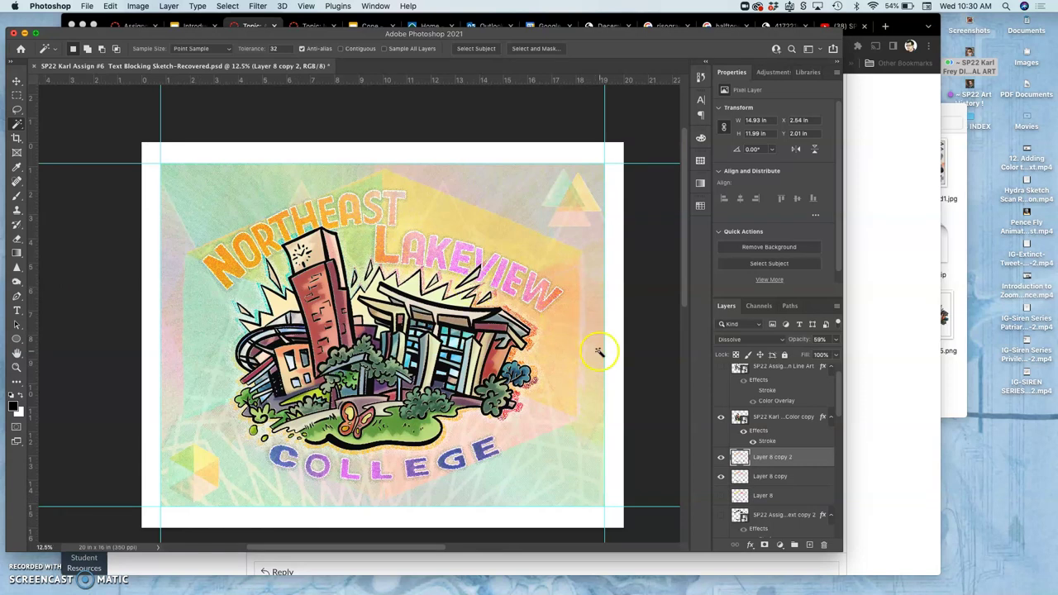
Duplicate Layer 8 copy 2 and invert the new copy's colours.
{"action": "left_click", "coordinate": [774, 459]}
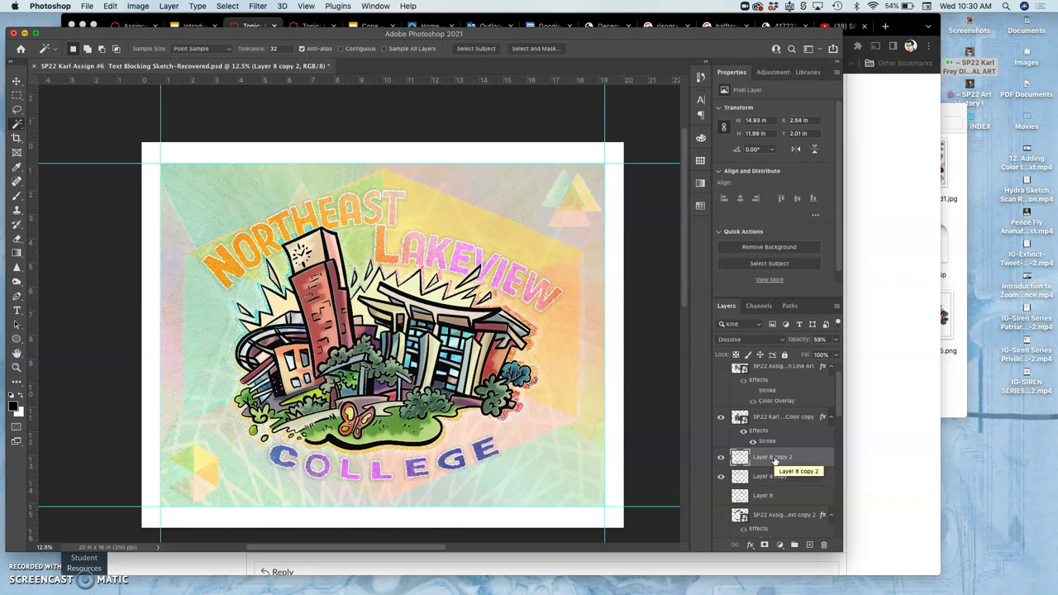
{"action": "left_click", "coordinate": [772, 477]}
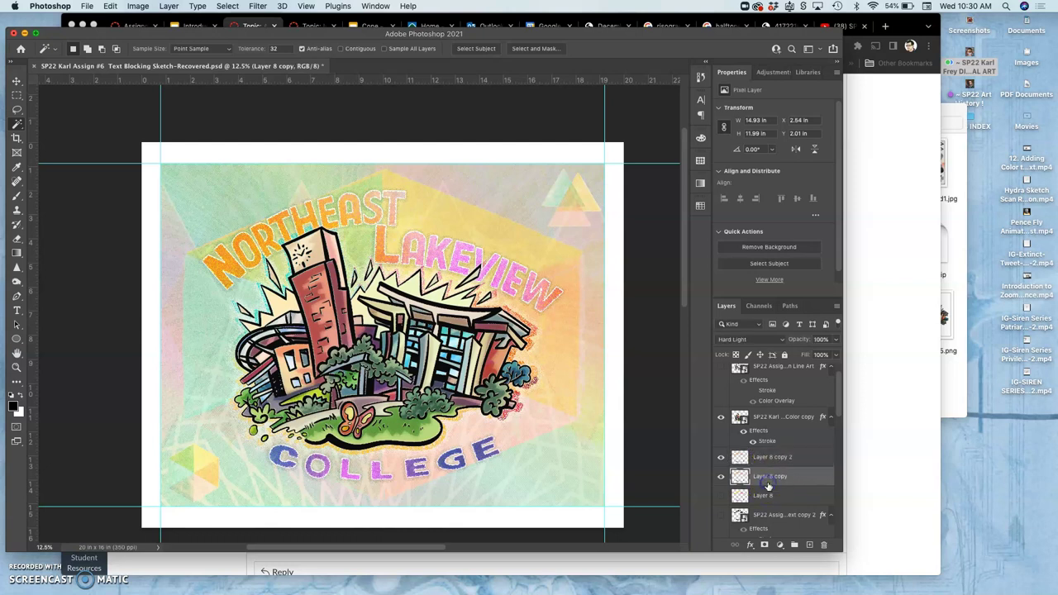
{"action": "left_click", "coordinate": [772, 458]}
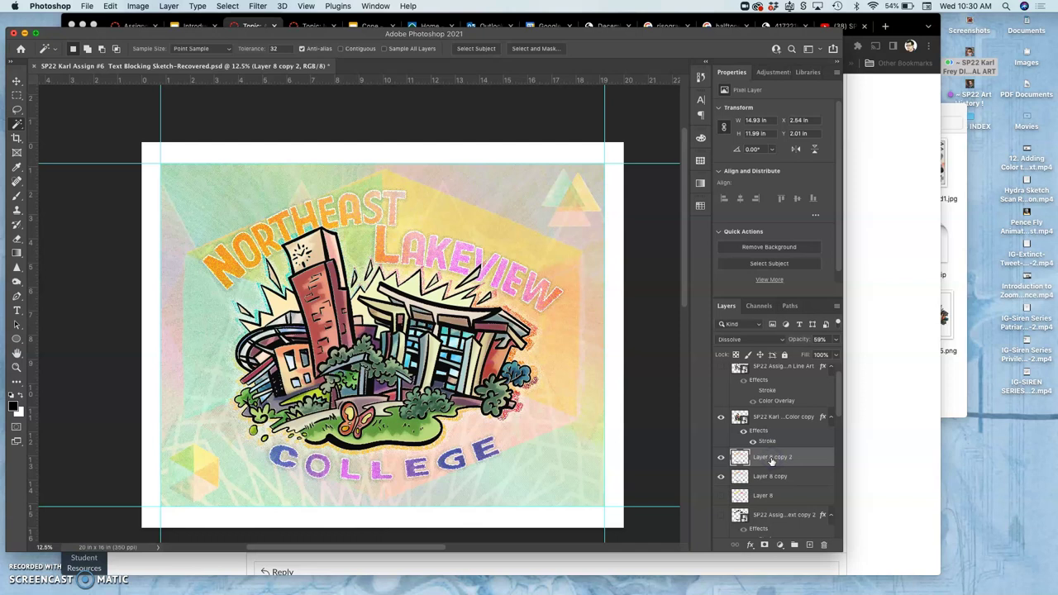
{"action": "key", "text": "super+j"}
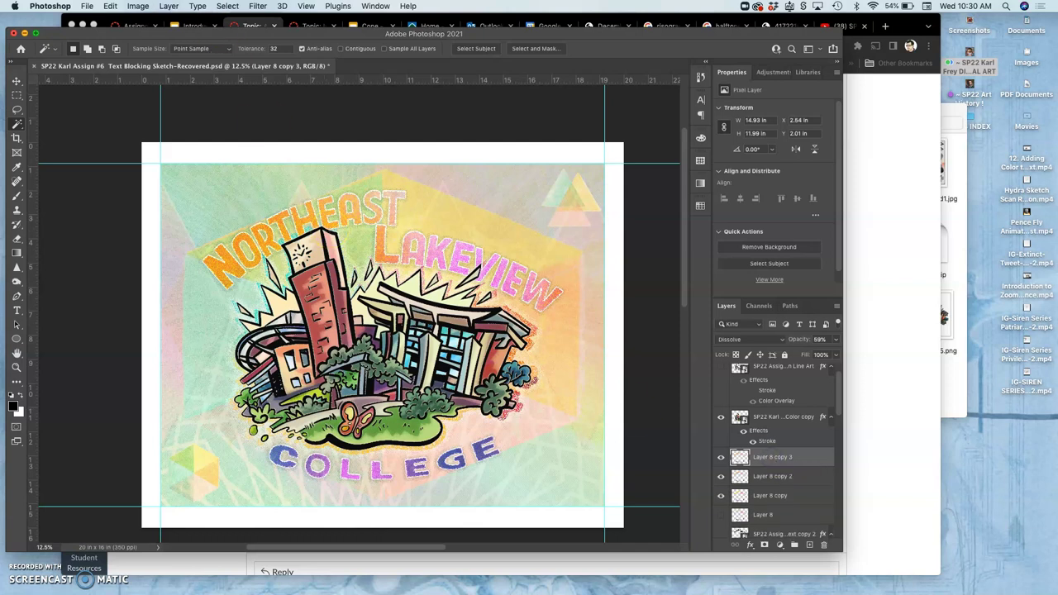
{"action": "left_click", "coordinate": [138, 6]}
{"action": "mouse_move", "coordinate": [198, 36]}
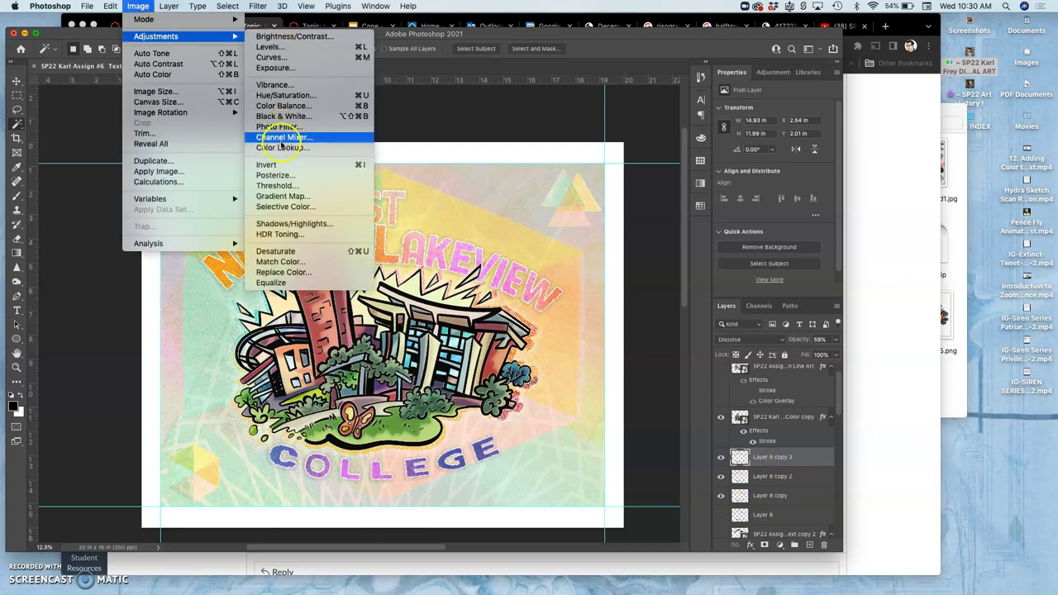
{"action": "left_click", "coordinate": [277, 165]}
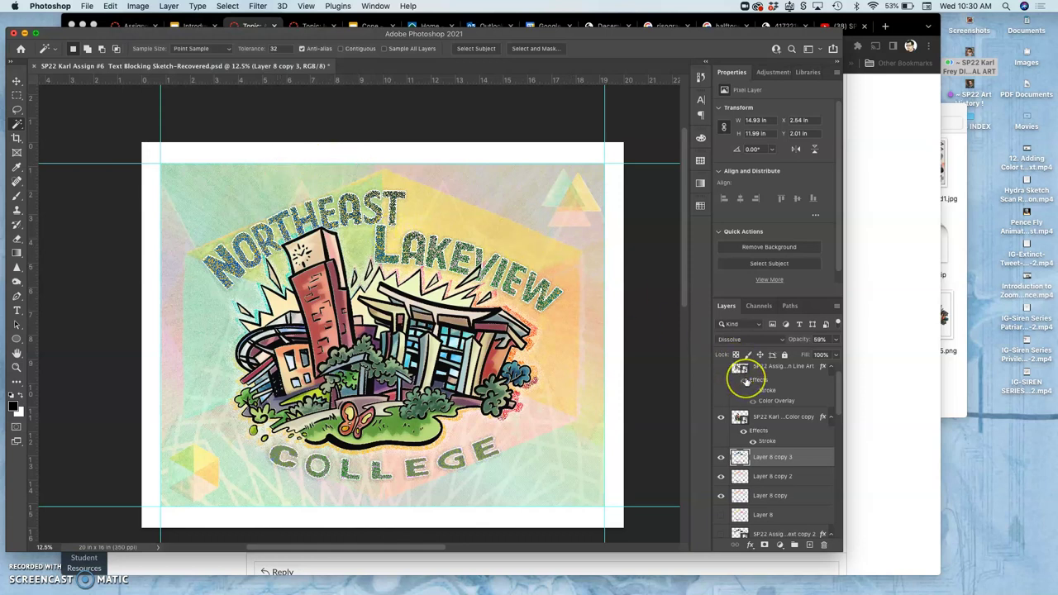
Duplicate the inverted layer and set the copy's blend mode to Normal.
{"action": "key", "text": "super+j"}
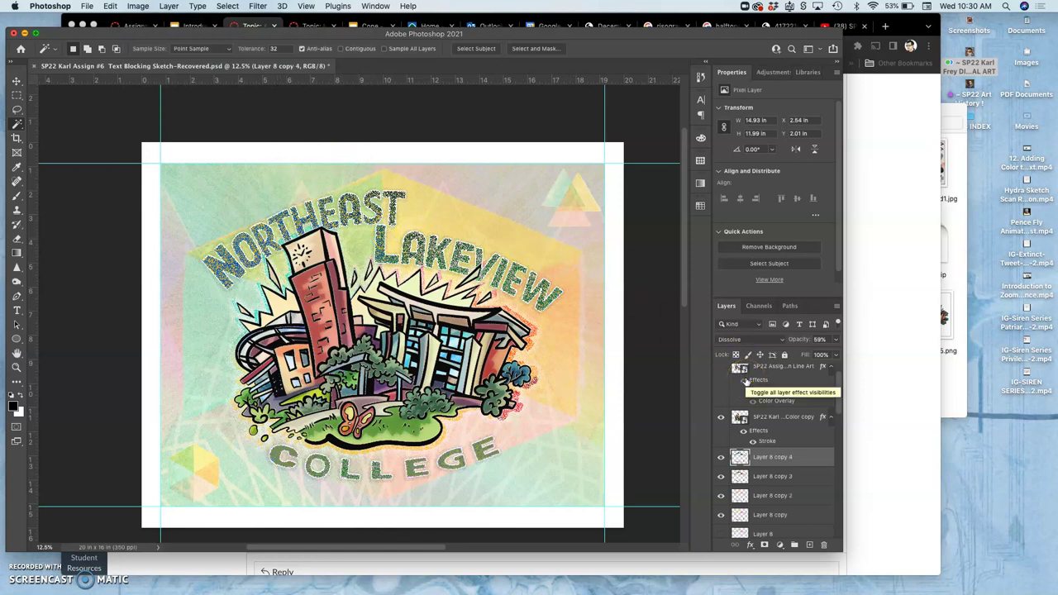
{"action": "left_click", "coordinate": [760, 339]}
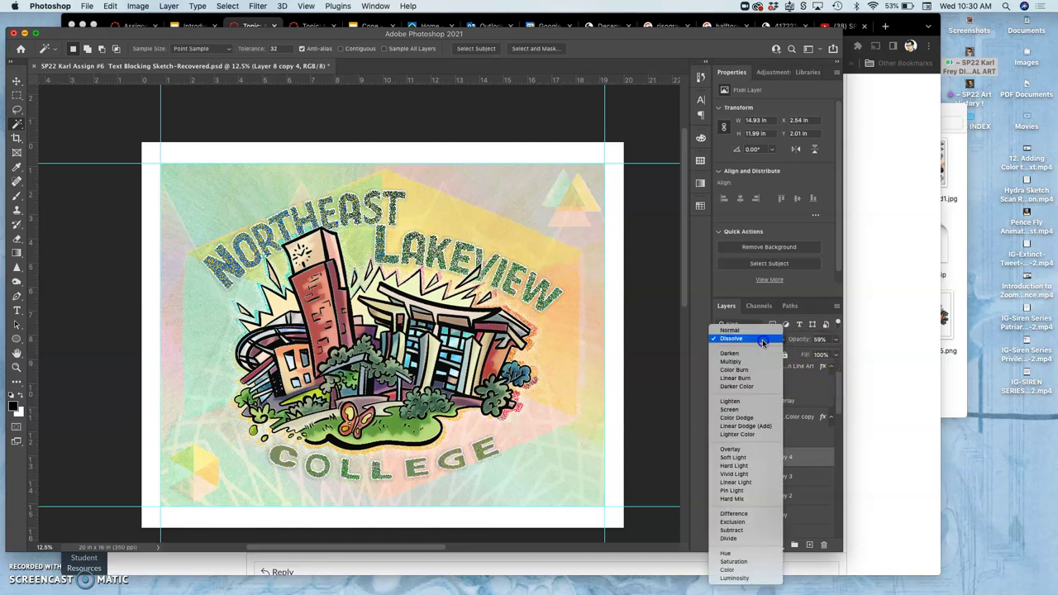
{"action": "left_click", "coordinate": [753, 330]}
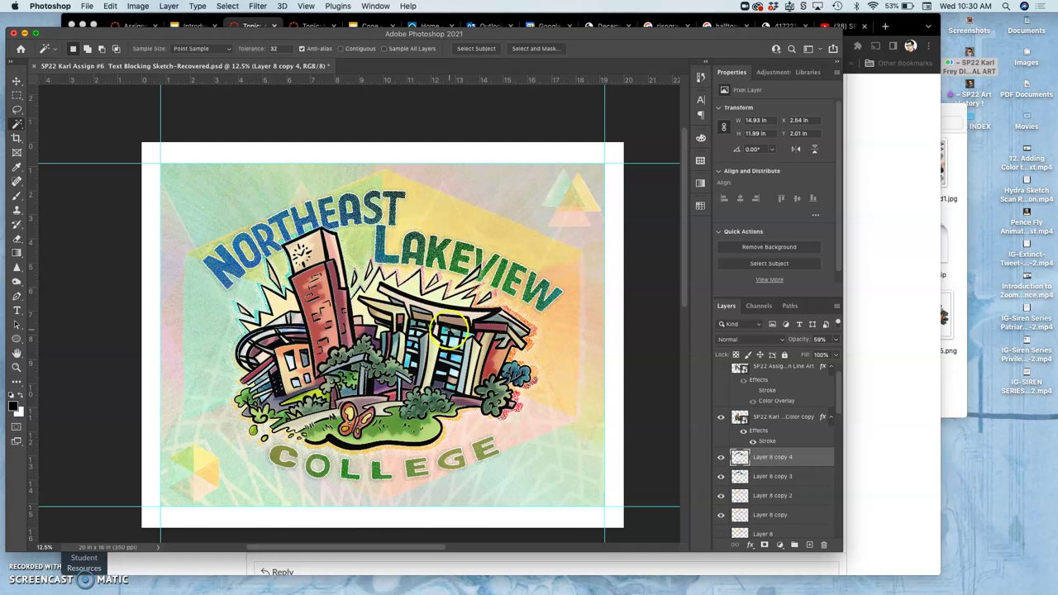
Zoom to 33.33% around the buildings, then zoom out until the whole poster fits.
{"action": "key", "text": "super+plus"}
{"action": "key", "text": "super+plus"}
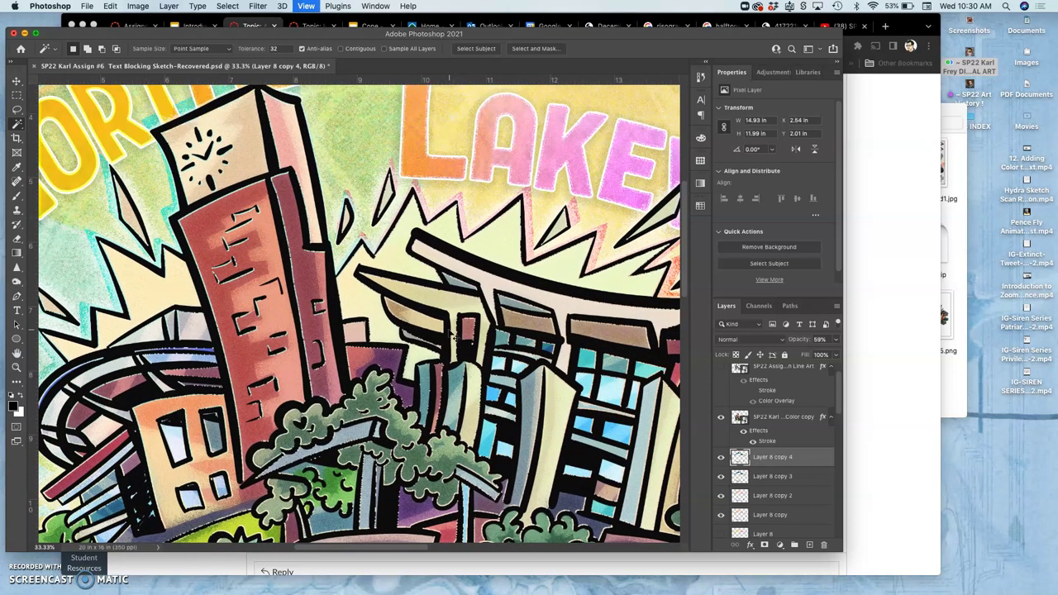
{"action": "key", "text": "super+plus"}
{"action": "scroll", "coordinate": [455, 338], "scroll_direction": "down", "scroll_amount": 5}
{"action": "scroll", "coordinate": [456, 338], "scroll_direction": "left", "scroll_amount": 3}
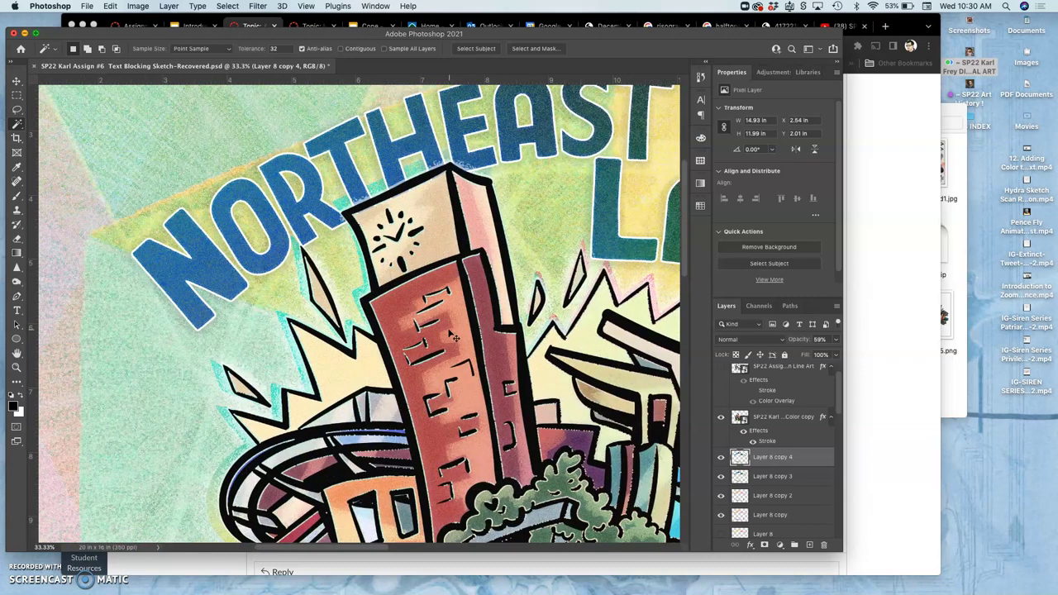
{"action": "scroll", "coordinate": [456, 338], "scroll_direction": "down", "scroll_amount": 5}
{"action": "scroll", "coordinate": [455, 337], "scroll_direction": "right", "scroll_amount": 5}
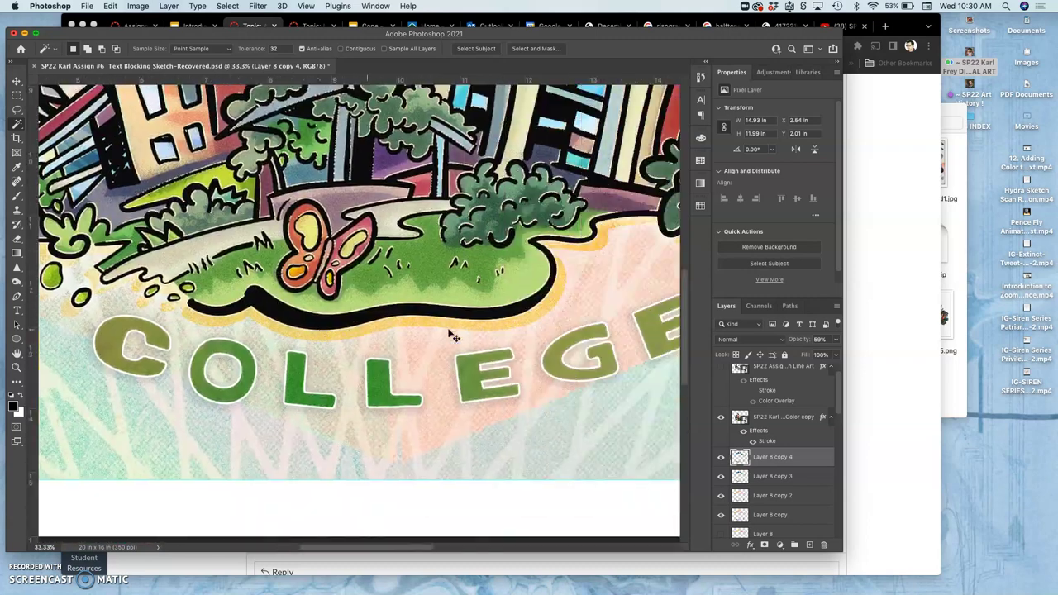
{"action": "scroll", "coordinate": [456, 337], "scroll_direction": "up", "scroll_amount": 10}
{"action": "key", "text": "super+minus"}
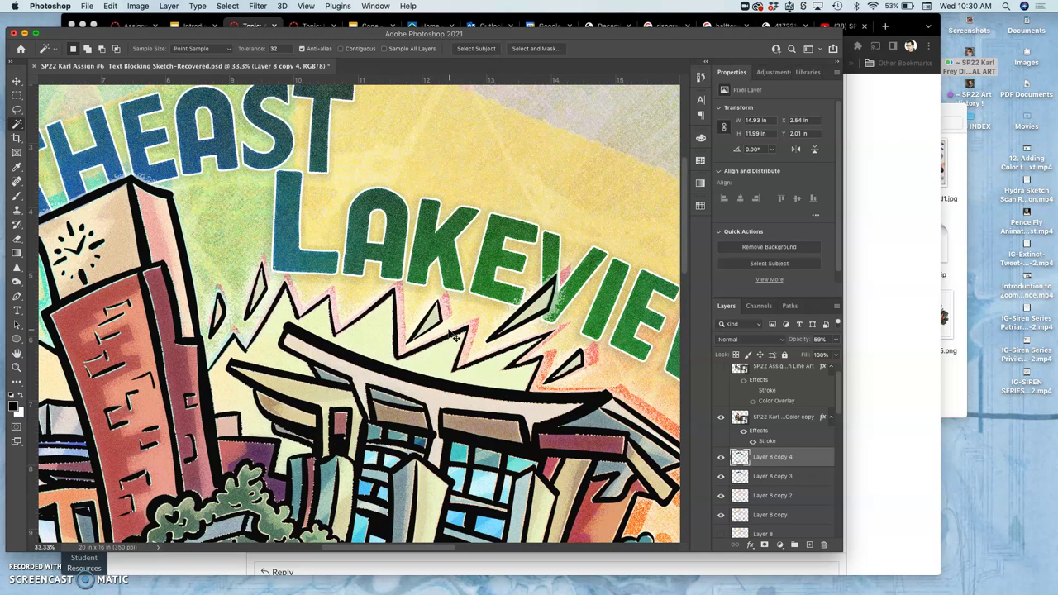
{"action": "key", "text": "super+minus"}
{"action": "key", "text": "super+minus"}
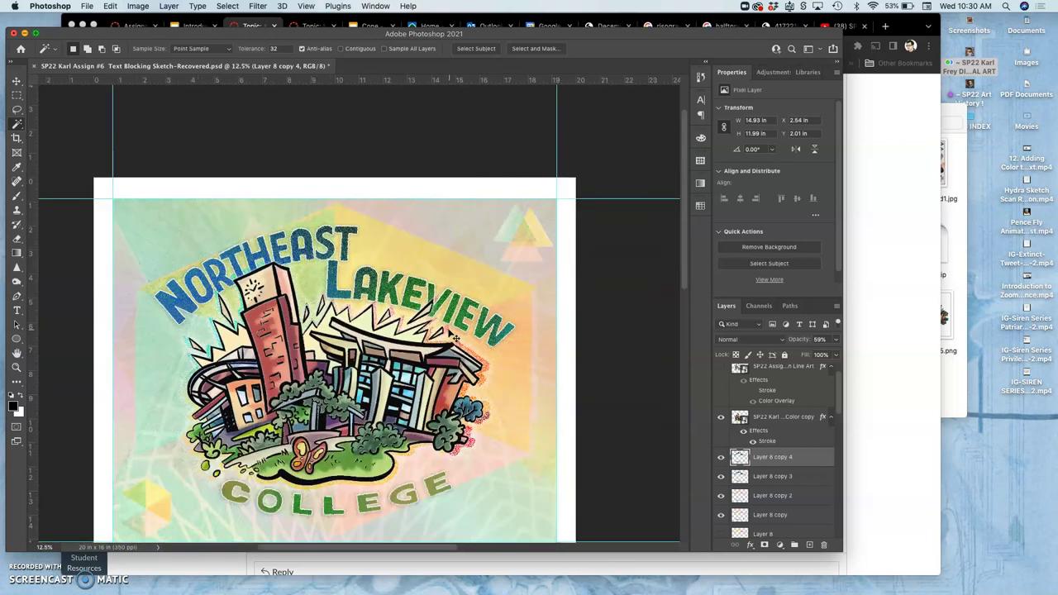
{"action": "scroll", "coordinate": [456, 338], "scroll_direction": "down", "scroll_amount": 1}
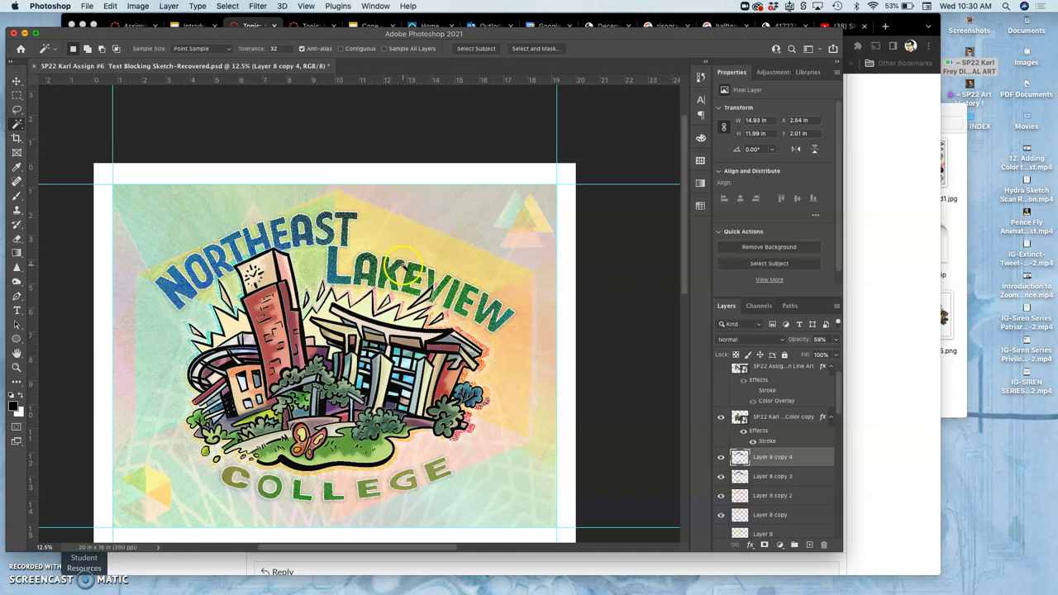
Hide the building illustration, Layer 2 copy, Layer 3, Layer 2 copy 2, Layer 2 and Layer 1 gradient.
{"action": "left_click", "coordinate": [721, 420]}
{"action": "scroll", "coordinate": [723, 413], "scroll_direction": "up", "scroll_amount": 1}
{"action": "scroll", "coordinate": [728, 424], "scroll_direction": "down", "scroll_amount": 6}
{"action": "scroll", "coordinate": [729, 424], "scroll_direction": "down", "scroll_amount": 3}
{"action": "left_click", "coordinate": [721, 458]}
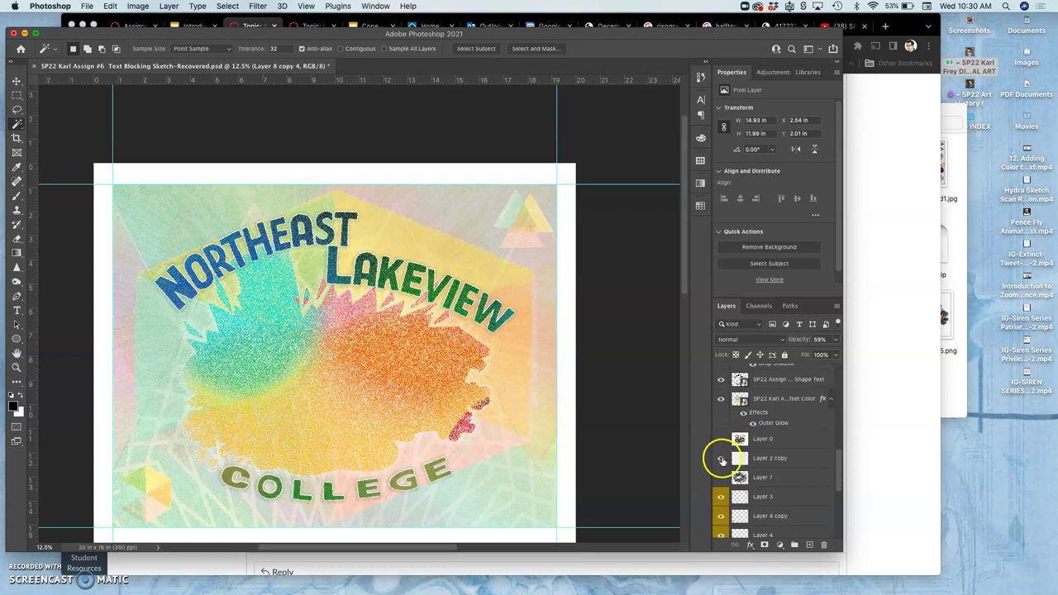
{"action": "left_click", "coordinate": [720, 496]}
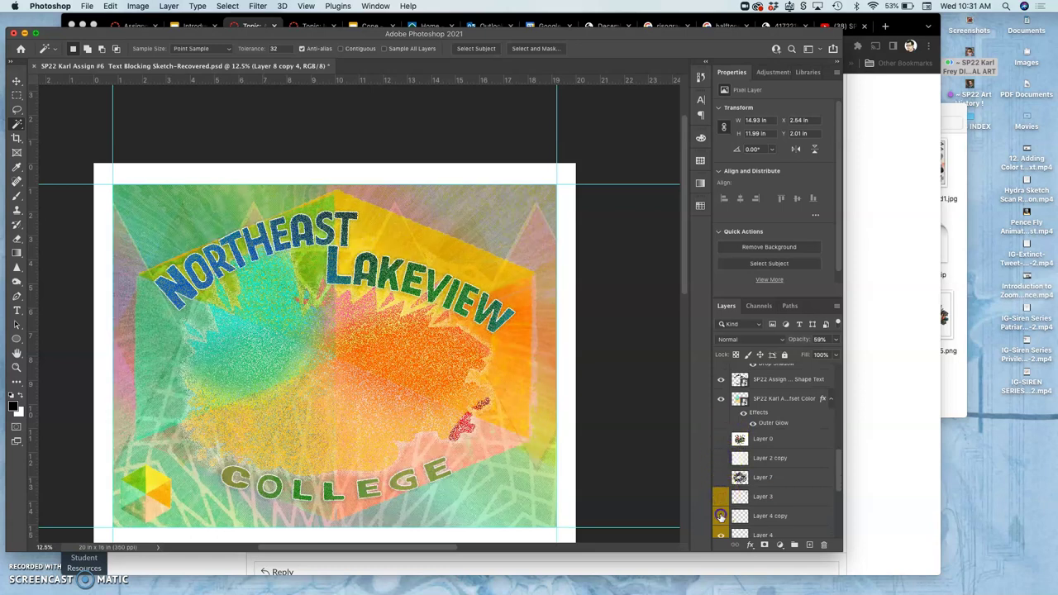
{"action": "left_click_drag", "start_coordinate": [720, 516], "coordinate": [720, 534]}
{"action": "scroll", "coordinate": [719, 495], "scroll_direction": "down", "scroll_amount": 4}
{"action": "left_click", "coordinate": [719, 466]}
{"action": "left_click", "coordinate": [720, 485]}
{"action": "left_click", "coordinate": [720, 504]}
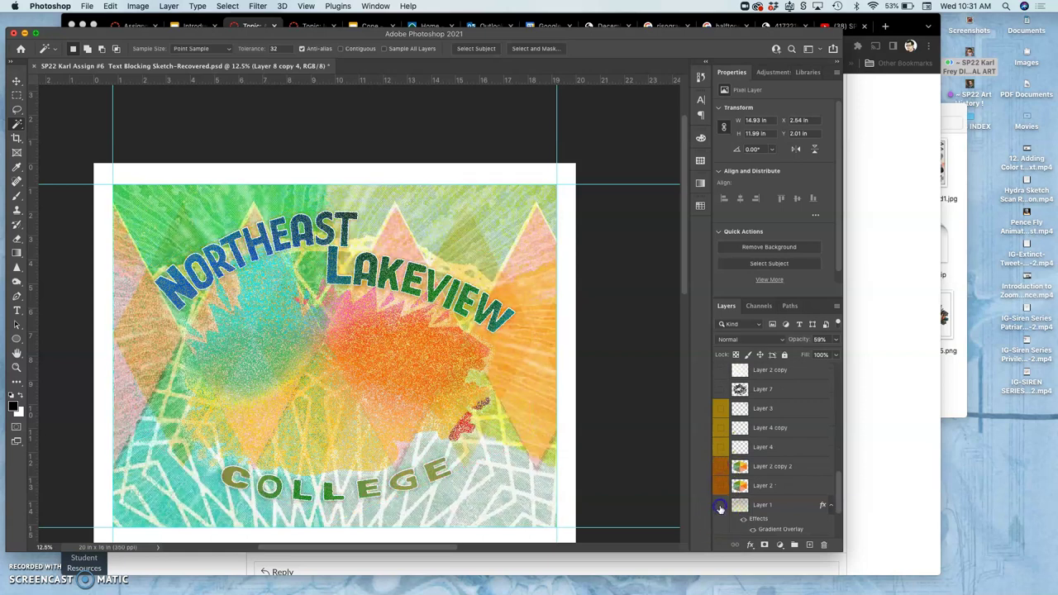
Hide Layer 6, the screenshot, 1530x900 image, both BLANK WHITE layers and the colour splash.
{"action": "scroll", "coordinate": [721, 504], "scroll_direction": "down", "scroll_amount": 4}
{"action": "left_click_drag", "start_coordinate": [720, 487], "coordinate": [719, 456]}
{"action": "left_click", "coordinate": [719, 453]}
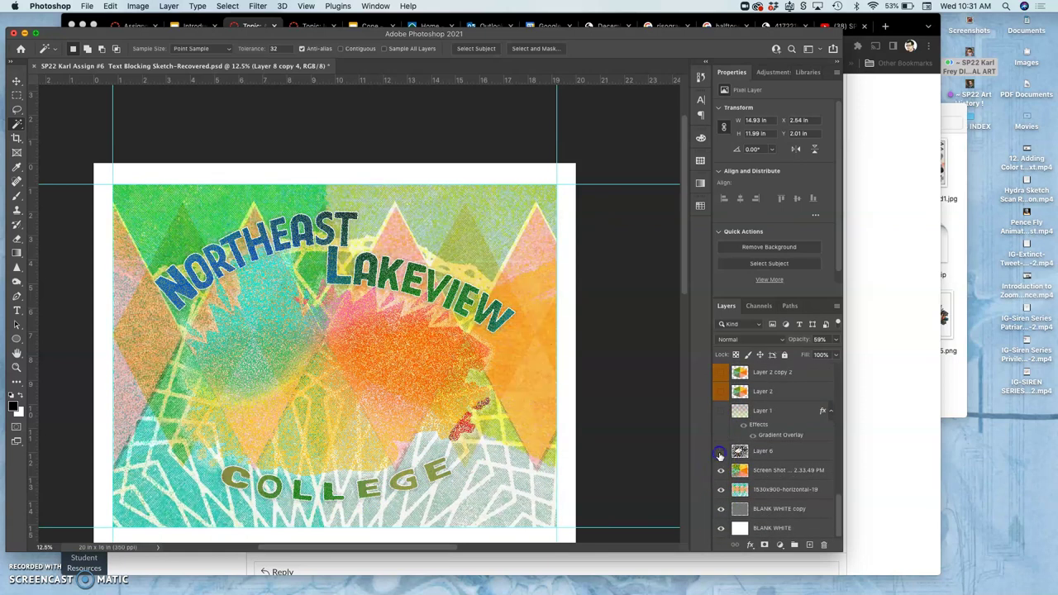
{"action": "left_click", "coordinate": [720, 471]}
{"action": "left_click", "coordinate": [720, 490]}
{"action": "left_click", "coordinate": [720, 509]}
{"action": "left_click", "coordinate": [719, 528]}
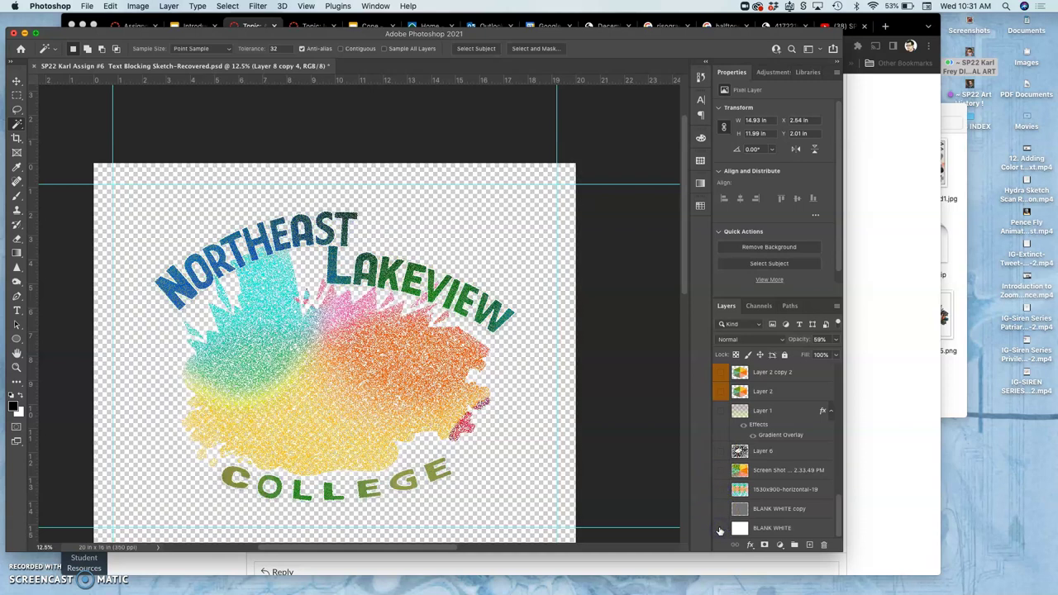
{"action": "scroll", "coordinate": [720, 444], "scroll_direction": "up", "scroll_amount": 6}
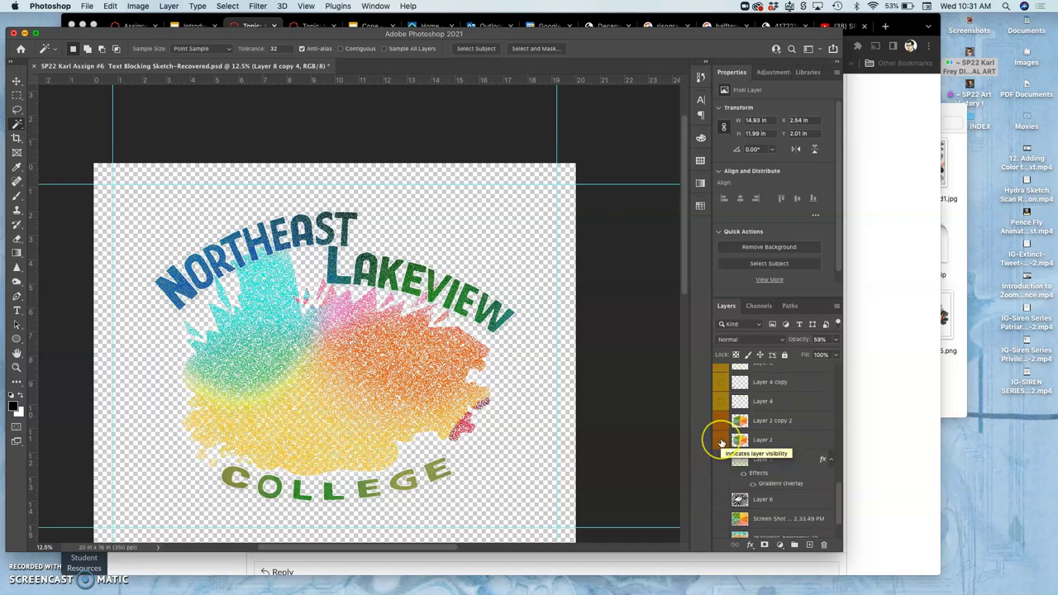
{"action": "left_click", "coordinate": [721, 441]}
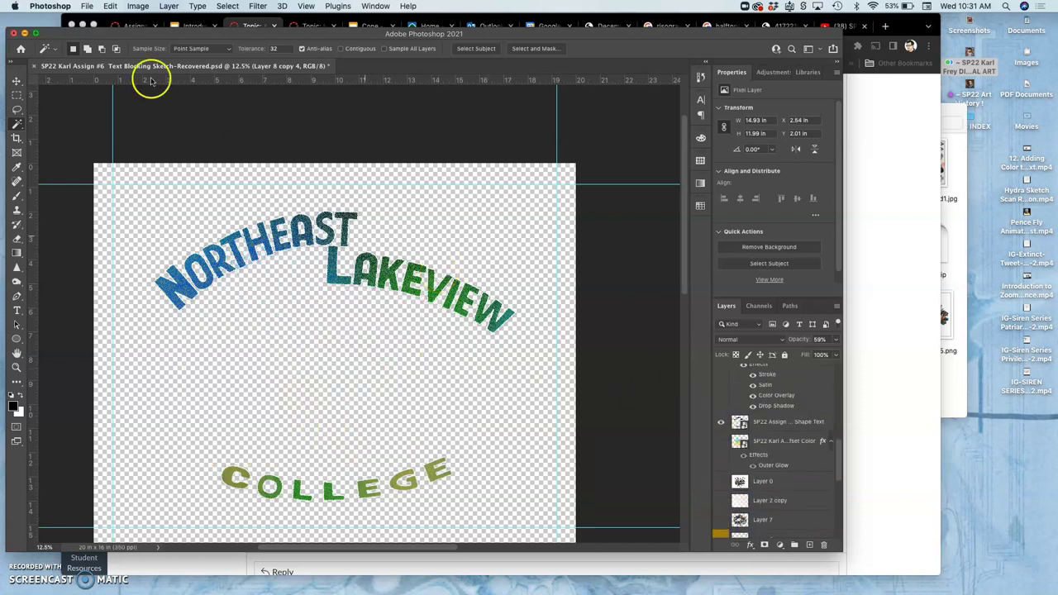
Save a PNG copy with the file name ending in 'Color Text', accepting default PNG options.
{"action": "left_click", "coordinate": [89, 6]}
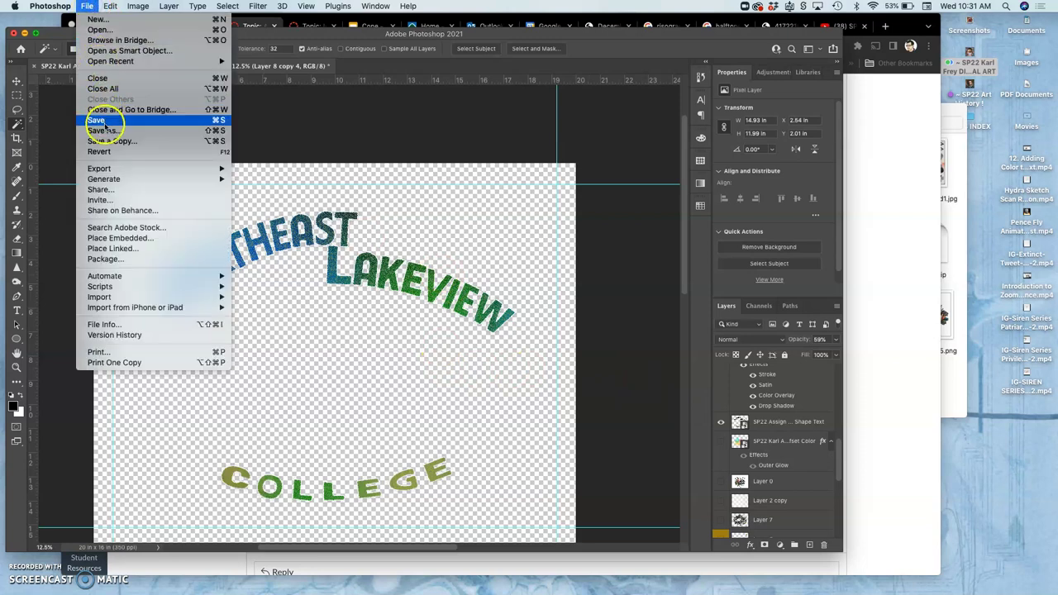
{"action": "left_click", "coordinate": [328, 158]}
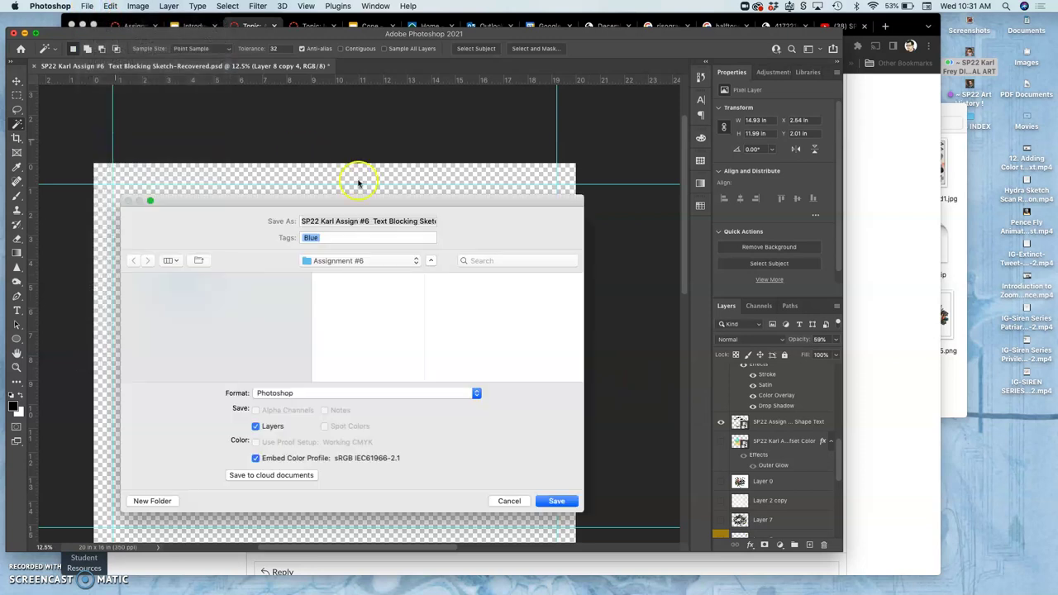
{"action": "left_click", "coordinate": [351, 395]}
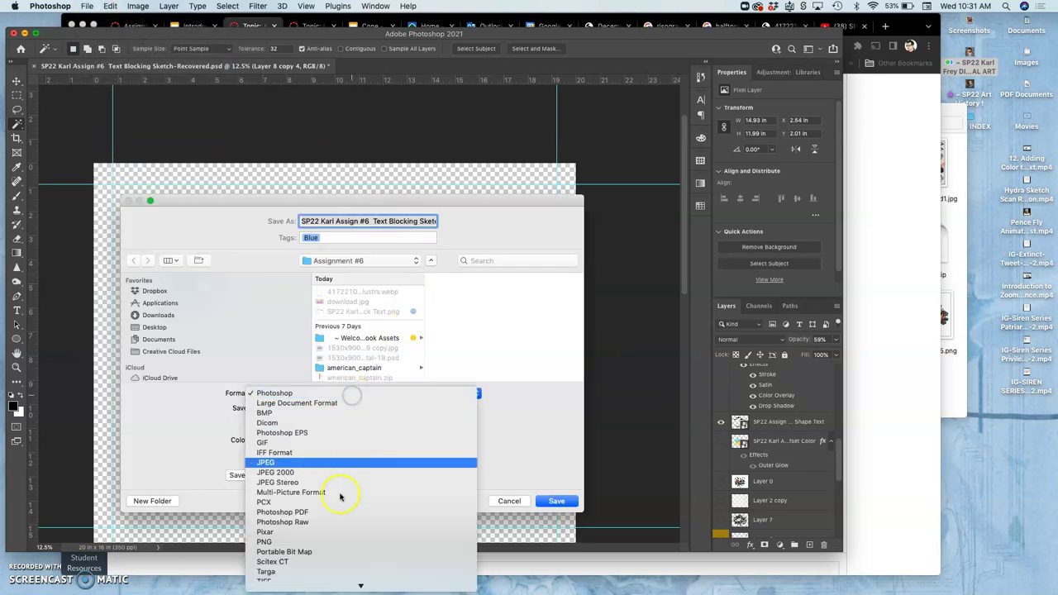
{"action": "left_click", "coordinate": [328, 541]}
{"action": "left_click", "coordinate": [376, 224]}
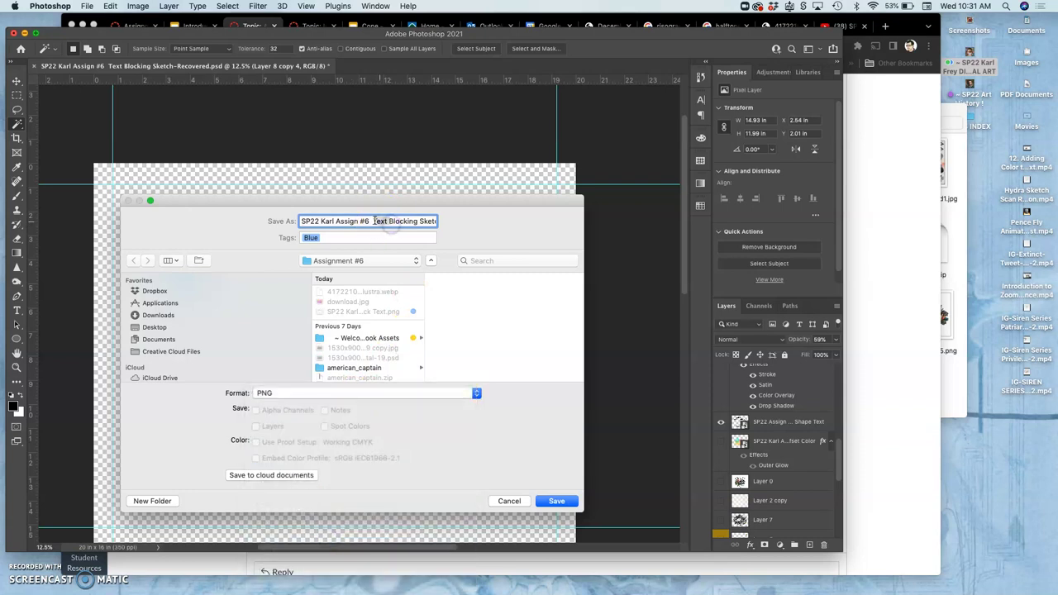
{"action": "mouse_move", "coordinate": [372, 221]}
{"action": "left_mouse_down"}
{"action": "mouse_move", "coordinate": [457, 220]}
{"action": "mouse_move", "coordinate": [428, 223]}
{"action": "left_mouse_up"}
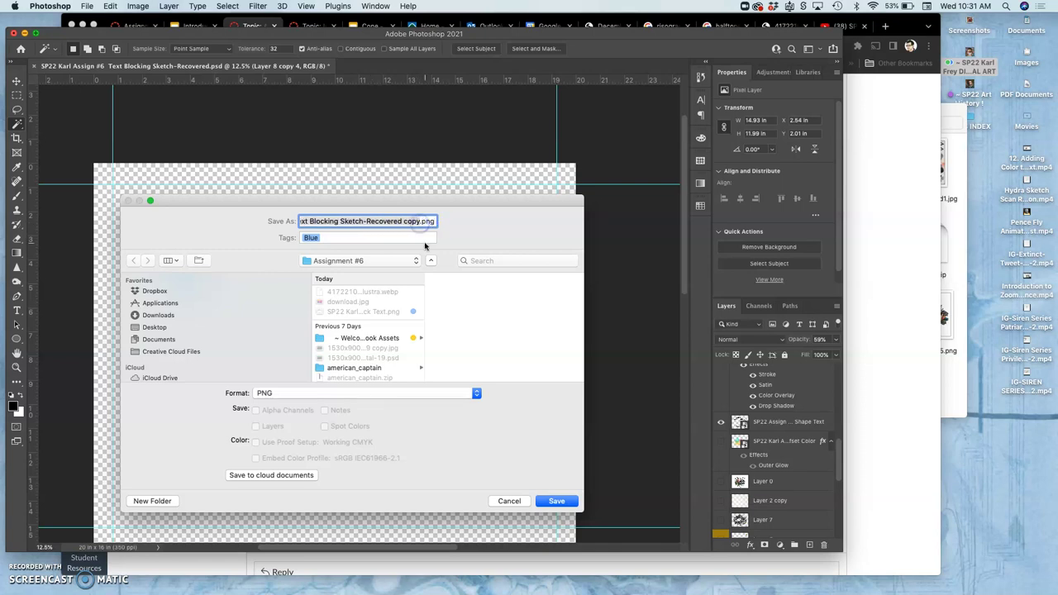
{"action": "type", "text": "Color Text"}
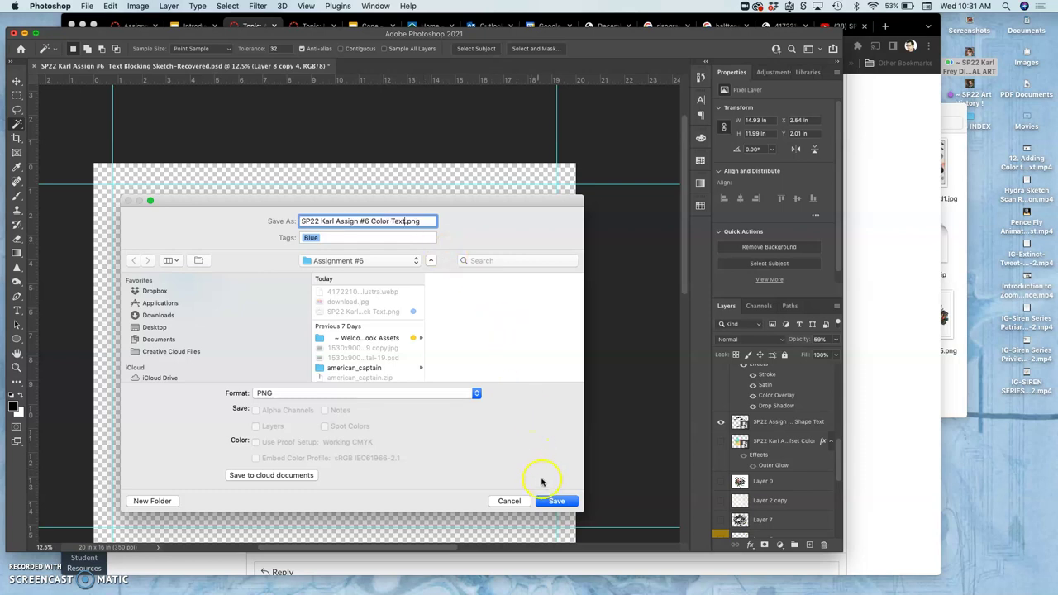
{"action": "left_click", "coordinate": [552, 501]}
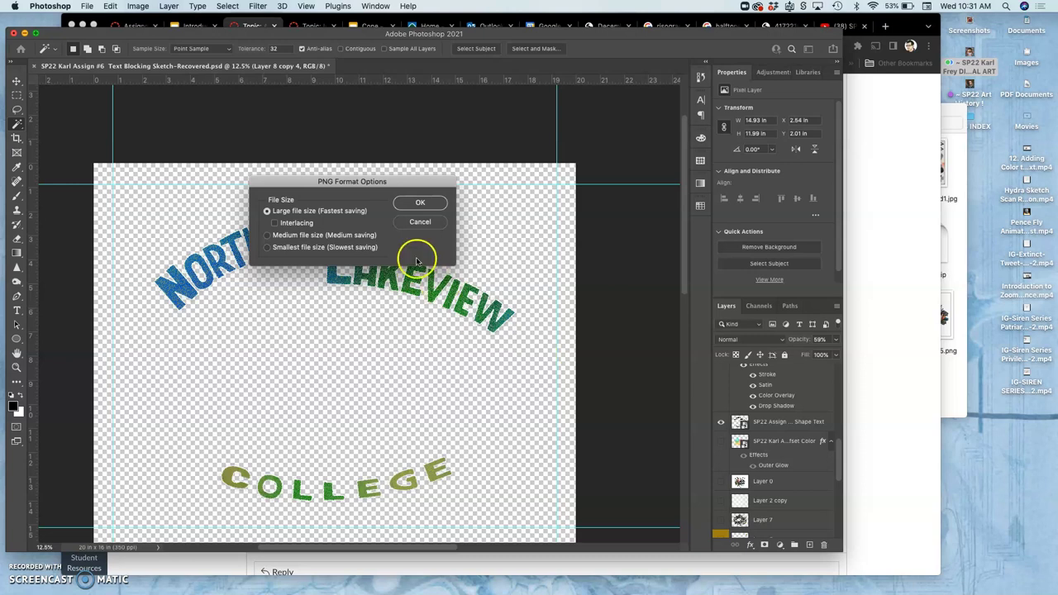
{"action": "left_click", "coordinate": [420, 203]}
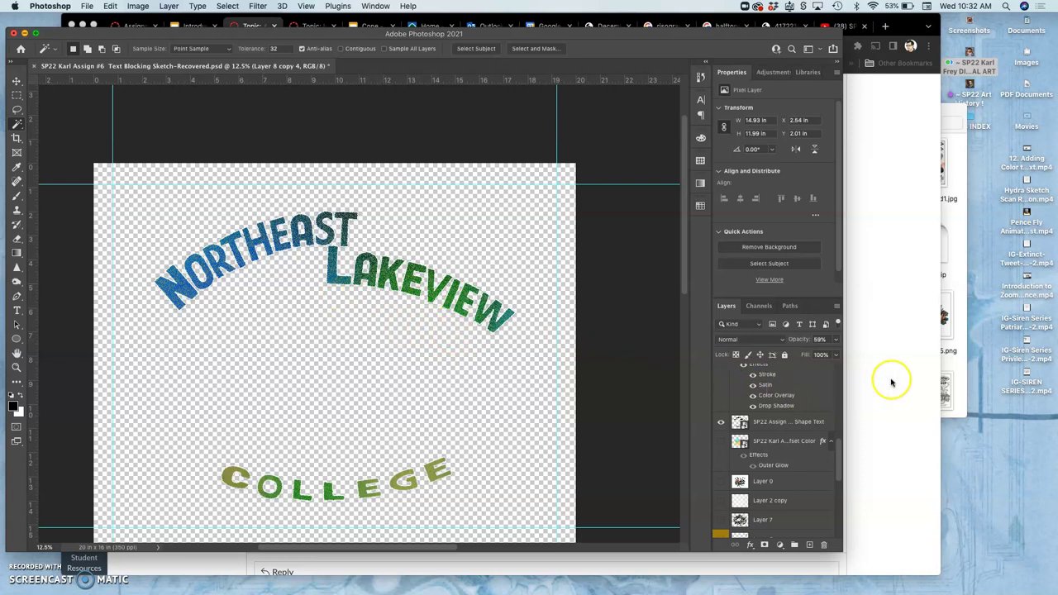
Bring the Canvas discussion page forward and open the post for editing.
{"action": "left_click", "coordinate": [954, 361]}
{"action": "scroll", "coordinate": [950, 355], "scroll_direction": "down", "scroll_amount": 2}
{"action": "left_click", "coordinate": [884, 456]}
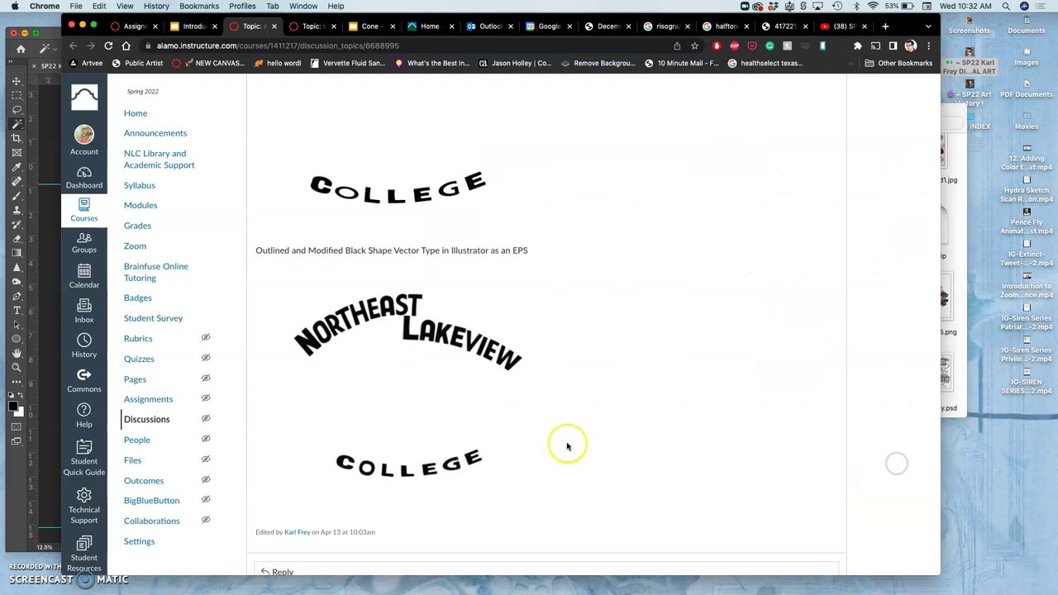
{"action": "scroll", "coordinate": [567, 446], "scroll_direction": "down", "scroll_amount": 5}
{"action": "scroll", "coordinate": [566, 446], "scroll_direction": "up", "scroll_amount": 10}
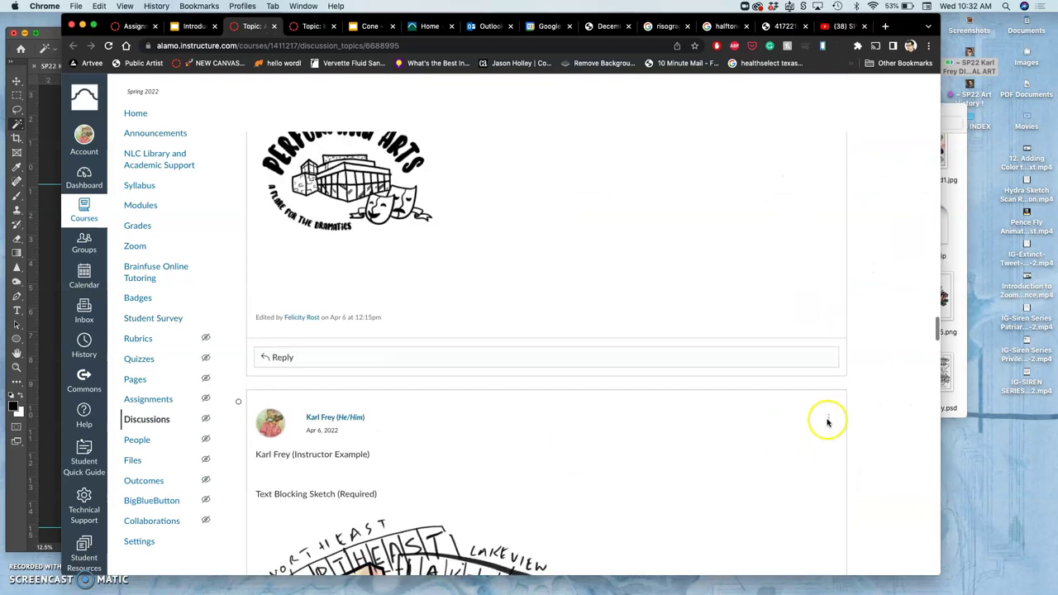
{"action": "left_click", "coordinate": [829, 418]}
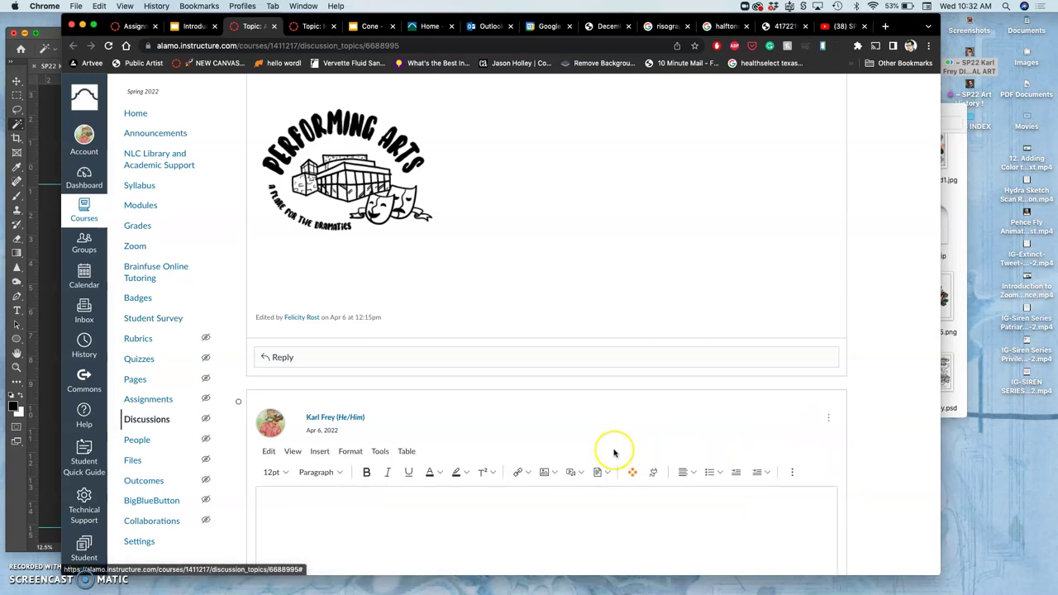
{"action": "scroll", "coordinate": [612, 450], "scroll_direction": "down", "scroll_amount": 5}
{"action": "scroll", "coordinate": [613, 452], "scroll_direction": "up", "scroll_amount": 3}
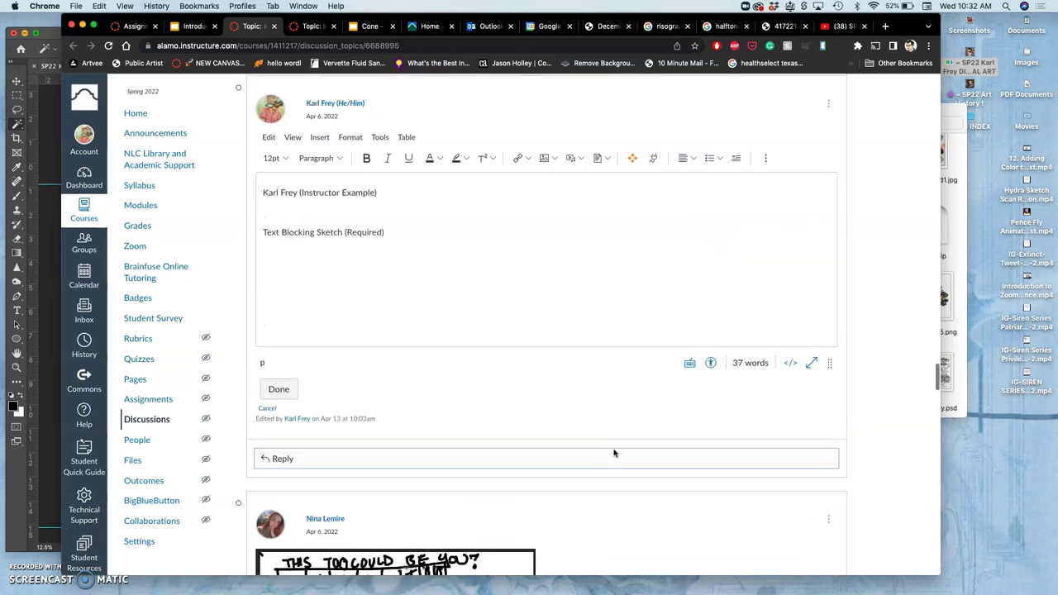
{"action": "left_click", "coordinate": [507, 302]}
{"action": "scroll", "coordinate": [477, 287], "scroll_direction": "down", "scroll_amount": 1}
{"action": "scroll", "coordinate": [476, 287], "scroll_direction": "down", "scroll_amount": 10}
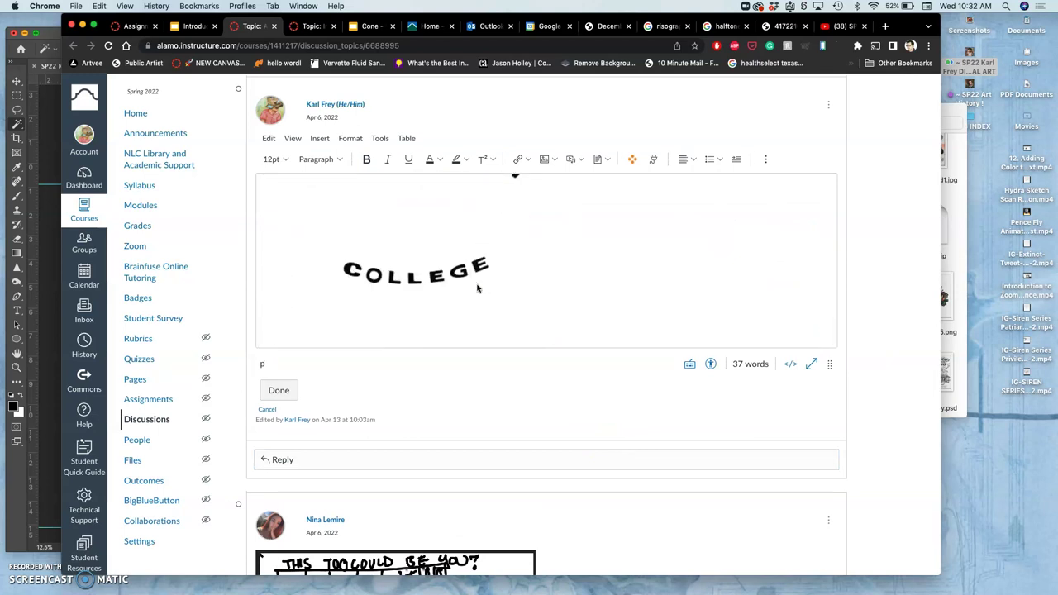
Copy the vector type caption line and paste it on the empty line below the COLLEGE image.
{"action": "left_click", "coordinate": [490, 283]}
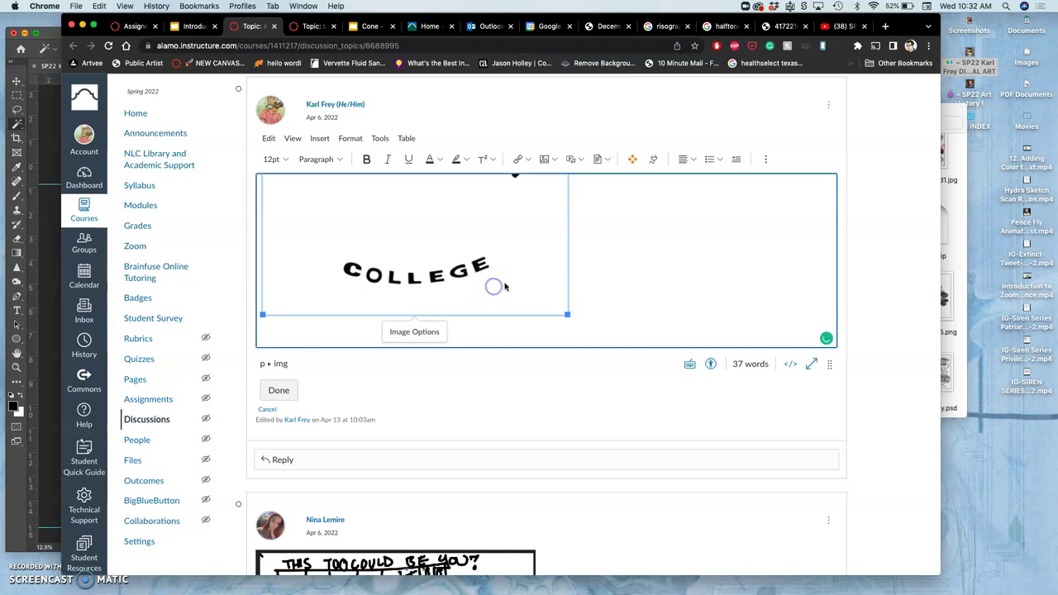
{"action": "left_click", "coordinate": [576, 283]}
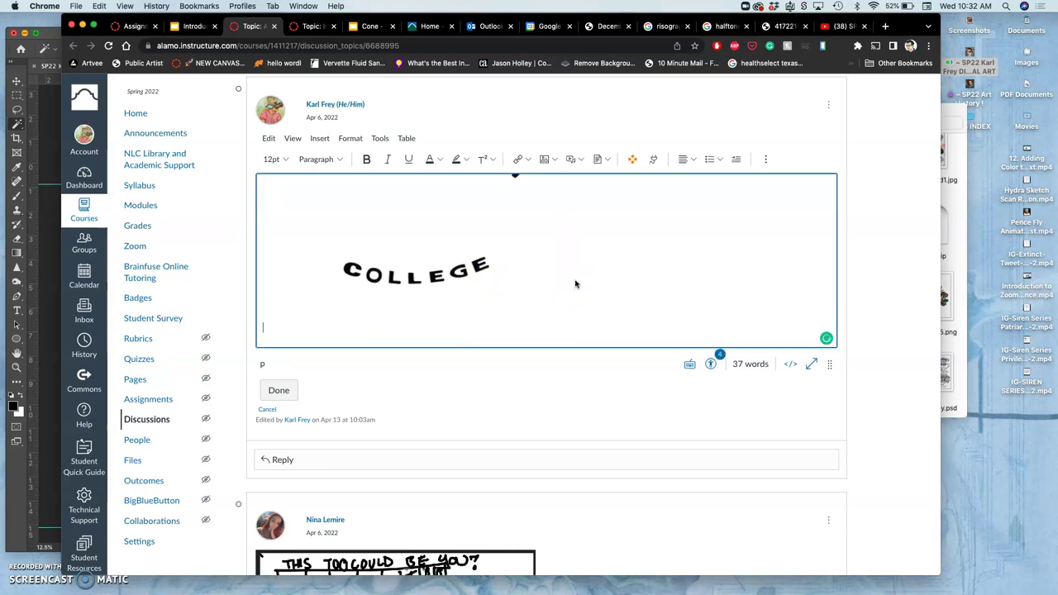
{"action": "scroll", "coordinate": [576, 283], "scroll_direction": "up", "scroll_amount": 5}
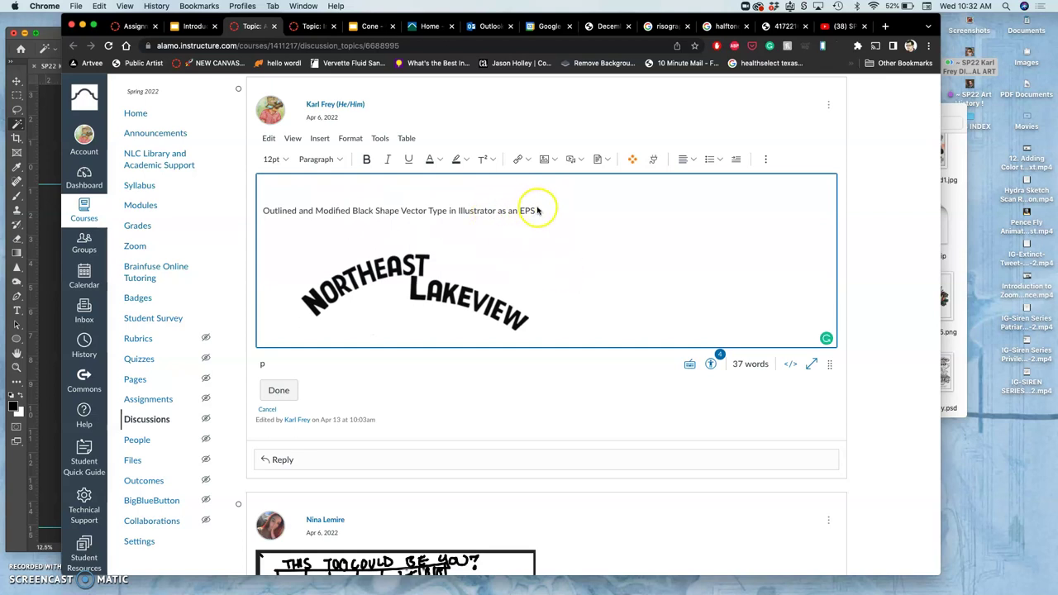
{"action": "left_click_drag", "start_coordinate": [533, 212], "coordinate": [297, 205]}
{"action": "key", "text": "super+c"}
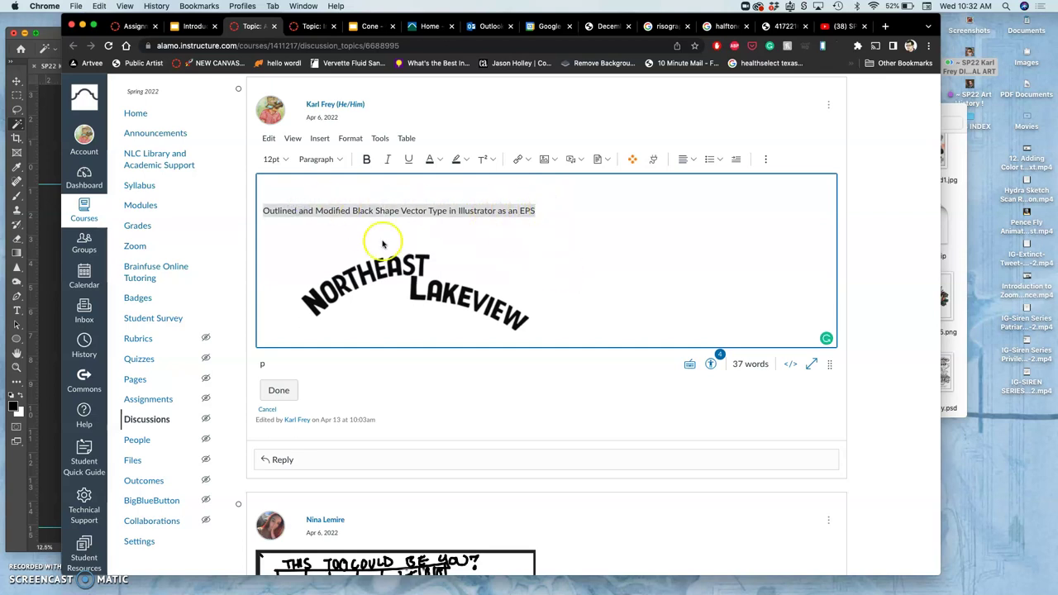
{"action": "scroll", "coordinate": [406, 259], "scroll_direction": "down", "scroll_amount": 5}
{"action": "left_click", "coordinate": [330, 338]}
{"action": "key", "text": "super+v"}
{"action": "scroll", "coordinate": [331, 340], "scroll_direction": "down", "scroll_amount": 1}
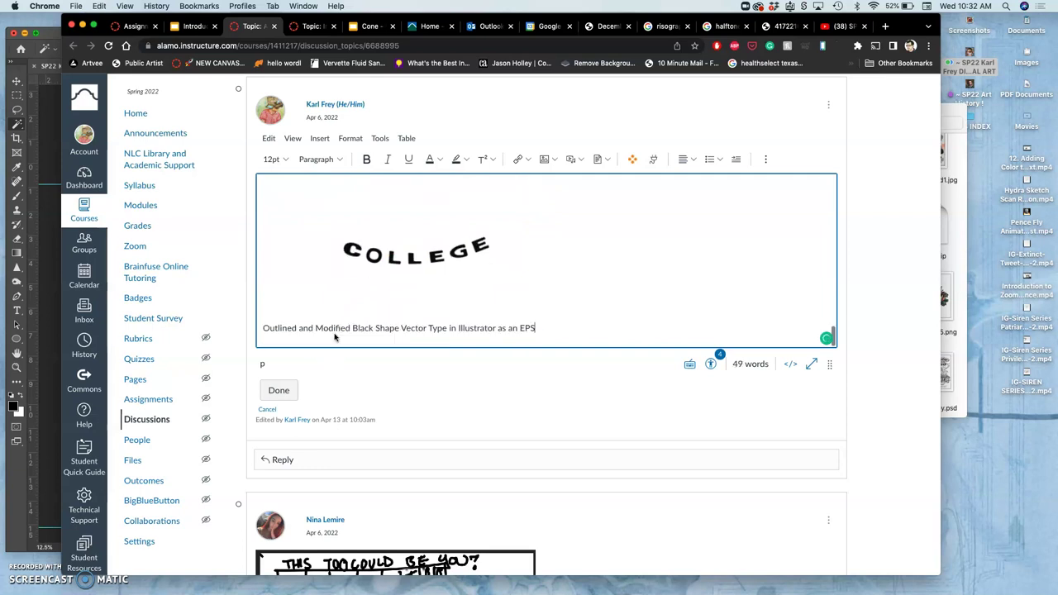
Rewrite the pasted caption as 'Color Type in Photoshop outputted from the Smart Object EPS file'.
{"action": "left_click", "coordinate": [413, 328]}
{"action": "left_click_drag", "start_coordinate": [428, 329], "coordinate": [264, 327]}
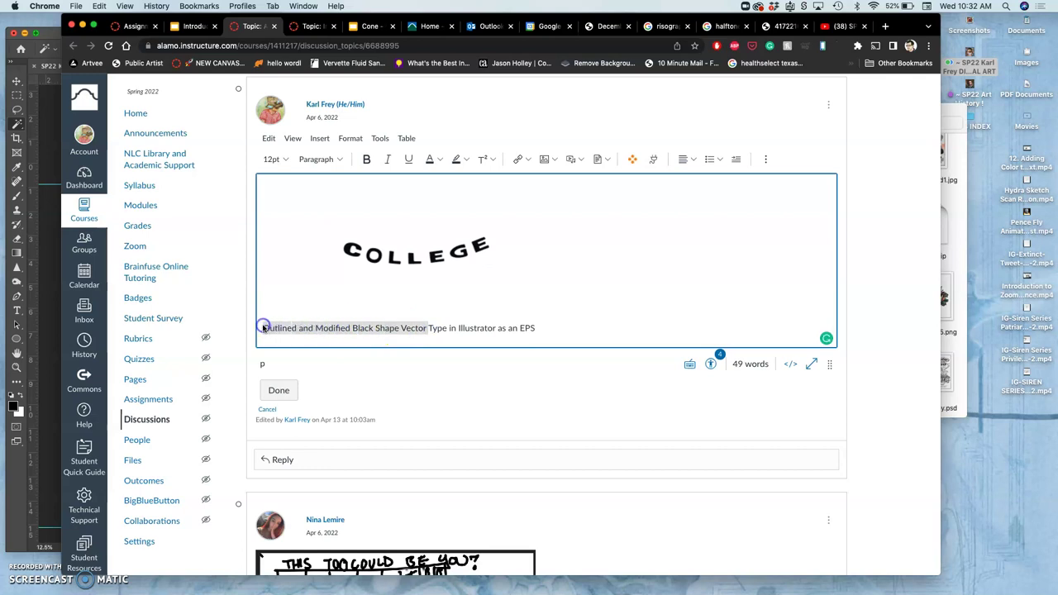
{"action": "key", "text": "BackSpace"}
{"action": "type", "text": "Color"}
{"action": "left_click", "coordinate": [286, 327]}
{"action": "left_click", "coordinate": [314, 328]}
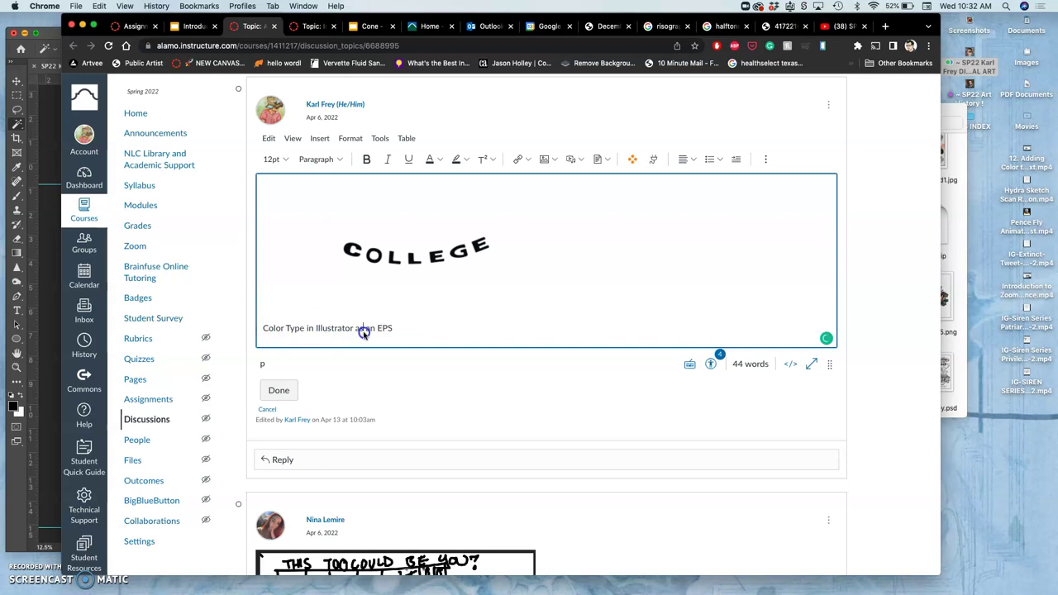
{"action": "left_click_drag", "start_coordinate": [393, 328], "coordinate": [320, 329]}
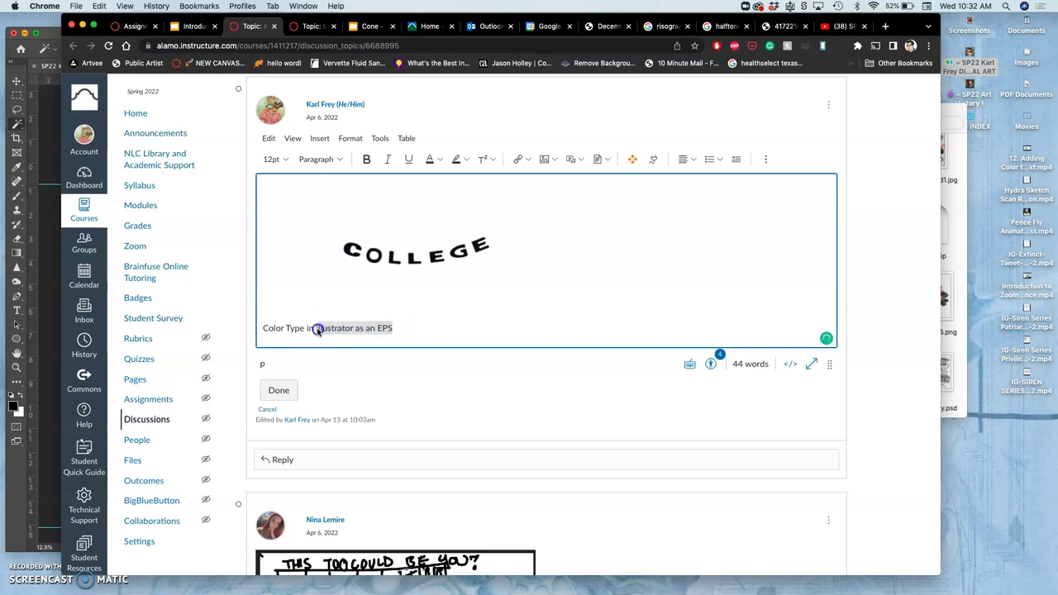
{"action": "key", "text": "BackSpace"}
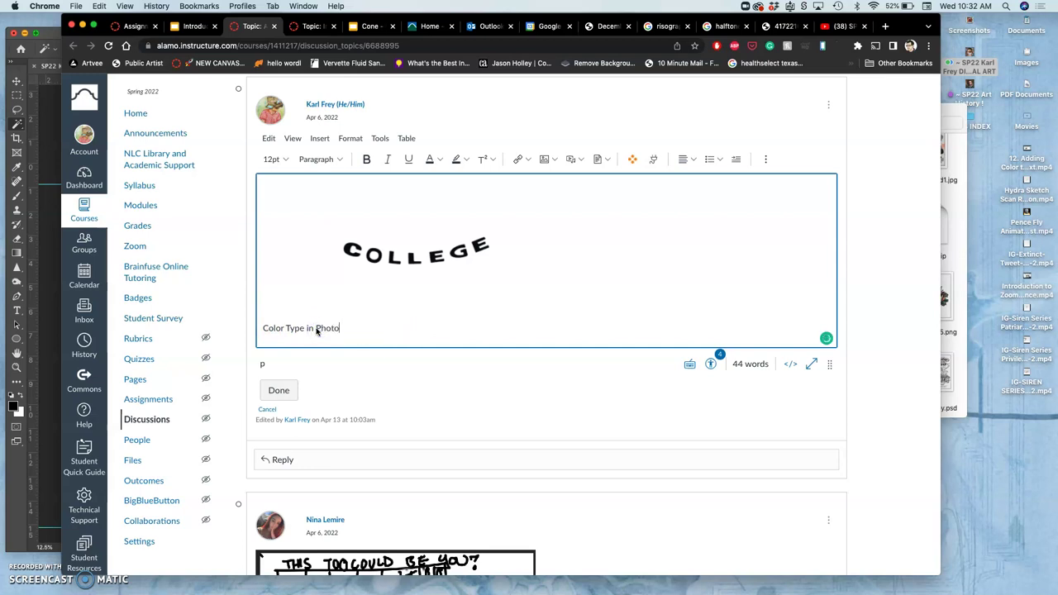
{"action": "type", "text": "Photoshop outputted from the Smart Object EPS file"}
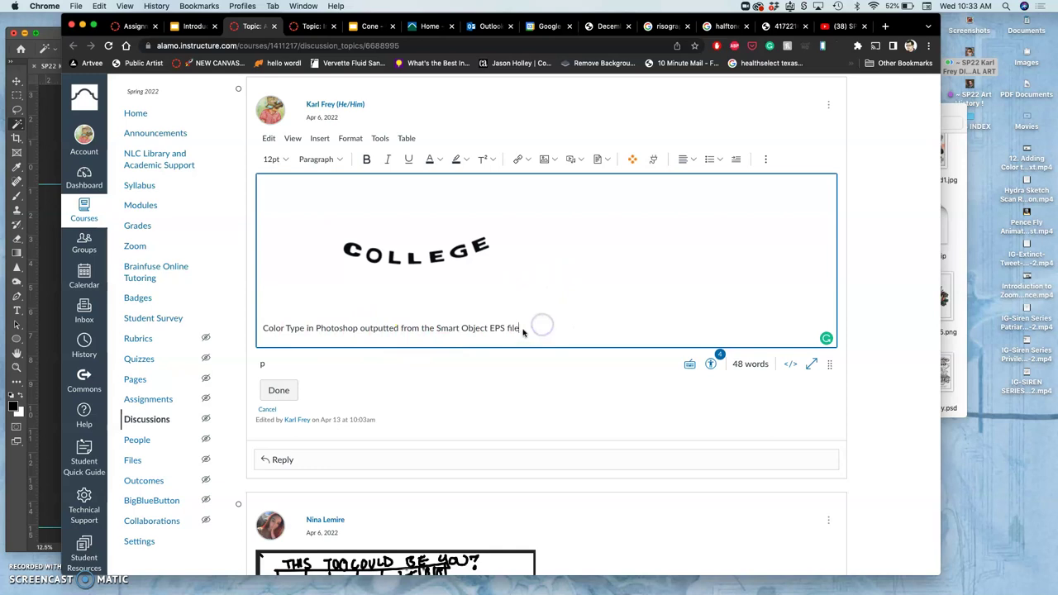
{"action": "scroll", "coordinate": [521, 329], "scroll_direction": "down", "scroll_amount": 1}
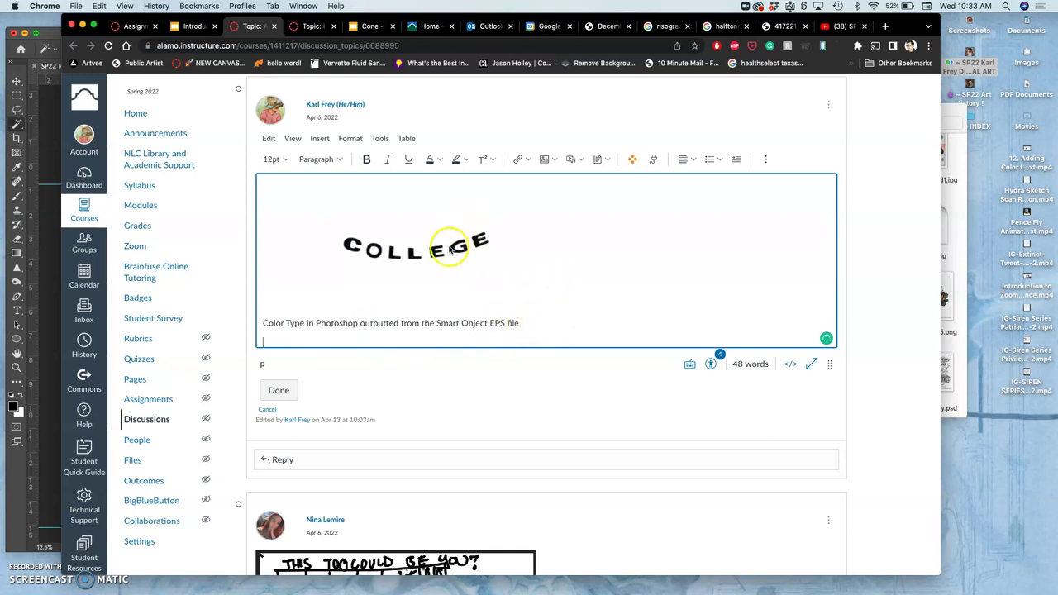
{"action": "scroll", "coordinate": [451, 244], "scroll_direction": "up", "scroll_amount": 4}
{"action": "scroll", "coordinate": [452, 231], "scroll_direction": "down", "scroll_amount": 3}
{"action": "scroll", "coordinate": [452, 226], "scroll_direction": "down", "scroll_amount": 2}
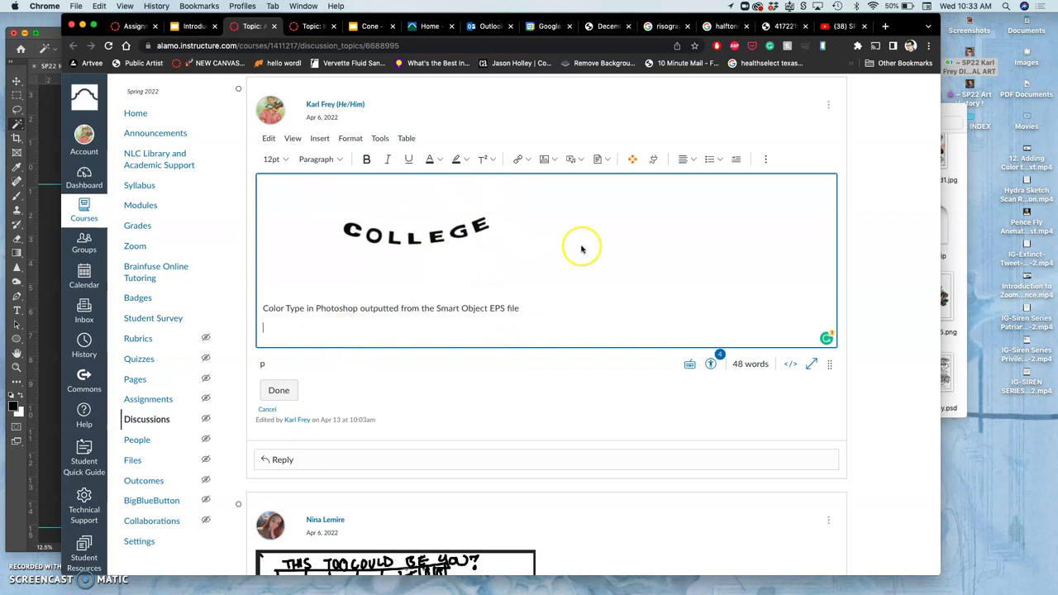
Upload the coloured text PNG and insert it into the reply.
{"action": "left_click", "coordinate": [545, 160]}
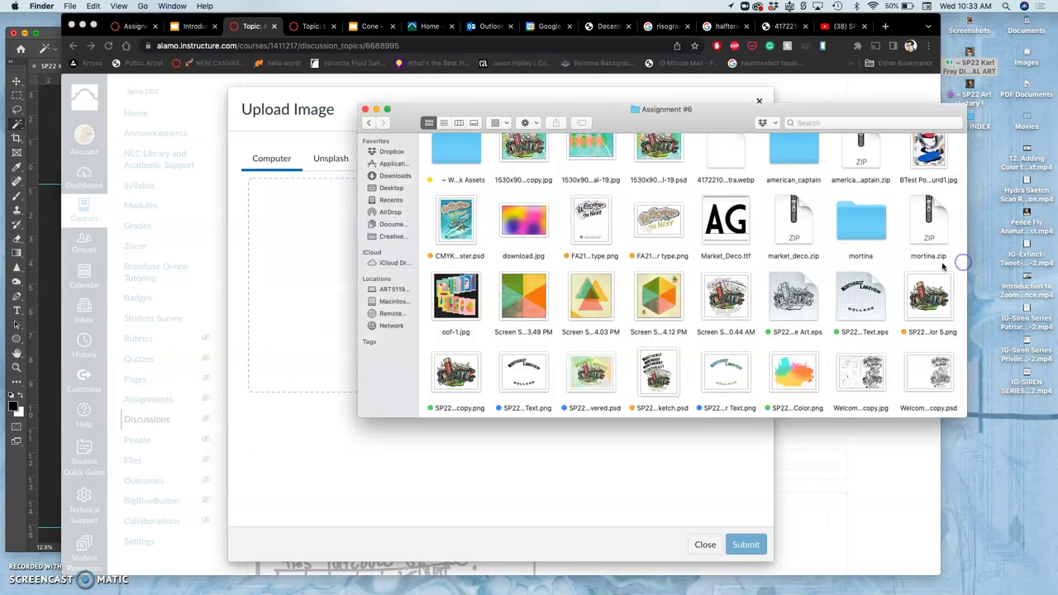
{"action": "left_click_drag", "start_coordinate": [726, 376], "coordinate": [318, 263]}
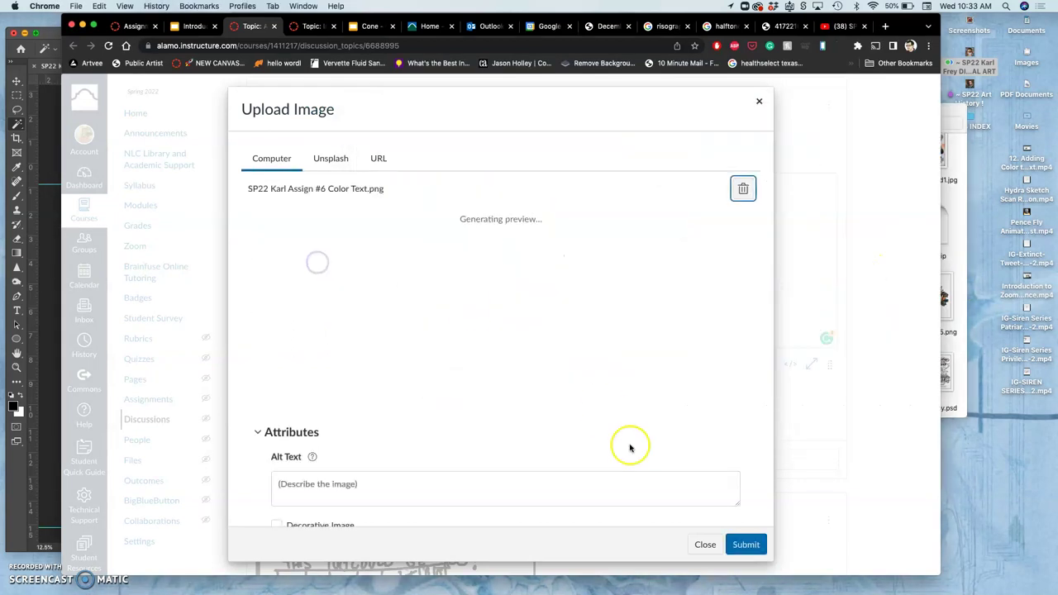
{"action": "left_click", "coordinate": [743, 545]}
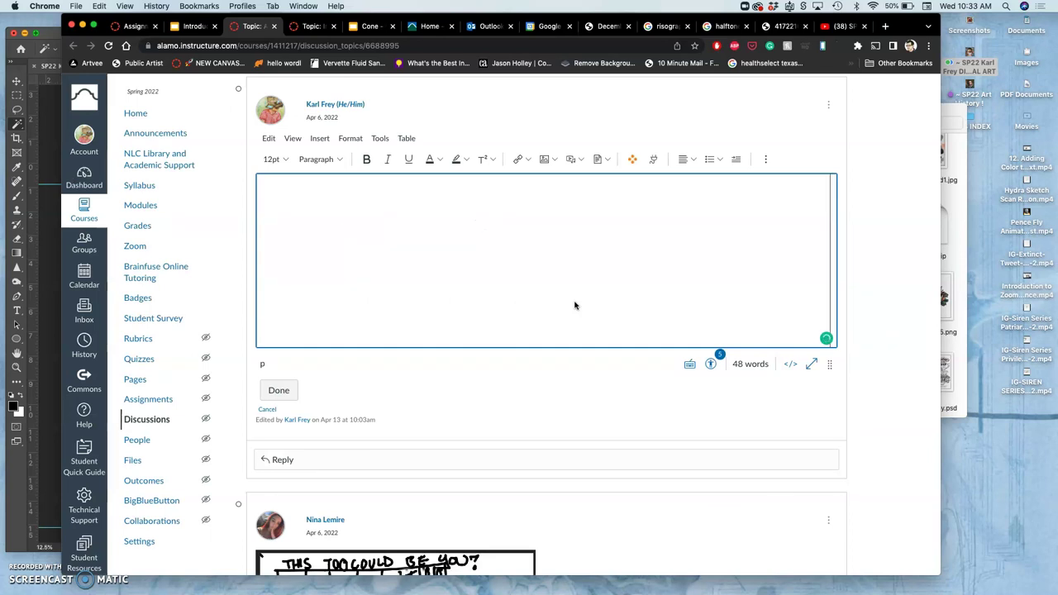
Shrink the NORTHEAST LAKEVIEW image to 616 × 493 with its corner handle.
{"action": "scroll", "coordinate": [576, 306], "scroll_direction": "up", "scroll_amount": 1}
{"action": "scroll", "coordinate": [575, 255], "scroll_direction": "up", "scroll_amount": 3}
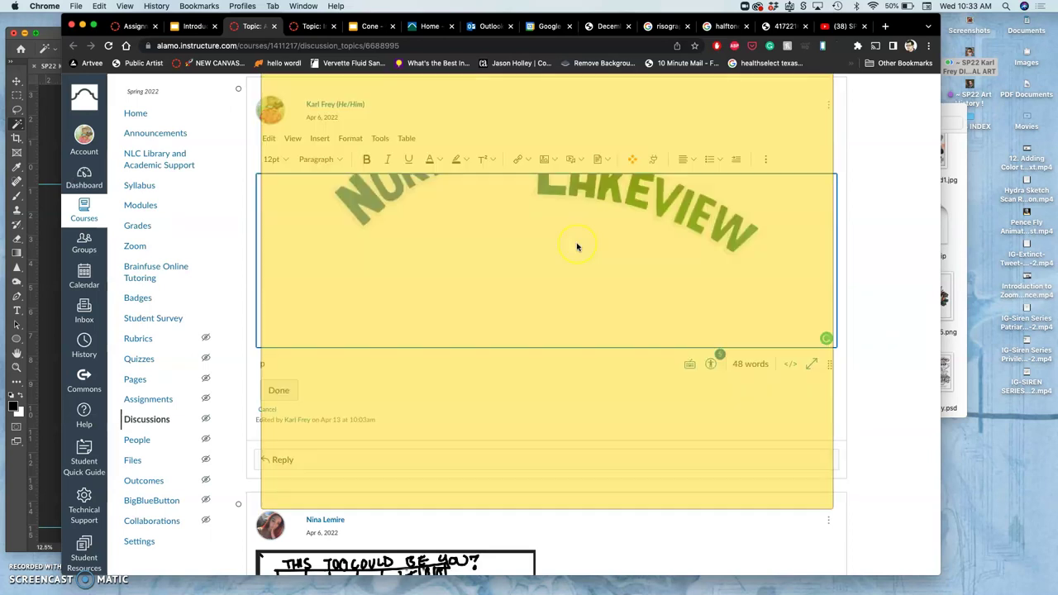
{"action": "left_click", "coordinate": [547, 245]}
{"action": "scroll", "coordinate": [547, 246], "scroll_direction": "up", "scroll_amount": 1}
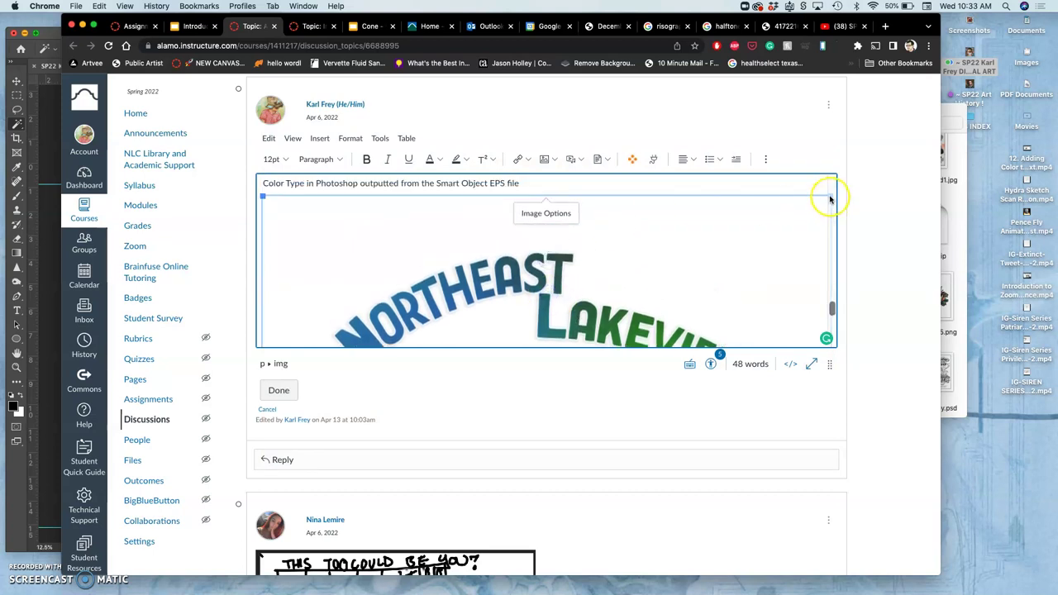
{"action": "scroll", "coordinate": [829, 198], "scroll_direction": "up", "scroll_amount": 3}
{"action": "left_click", "coordinate": [719, 267]}
{"action": "scroll", "coordinate": [720, 267], "scroll_direction": "down", "scroll_amount": 3}
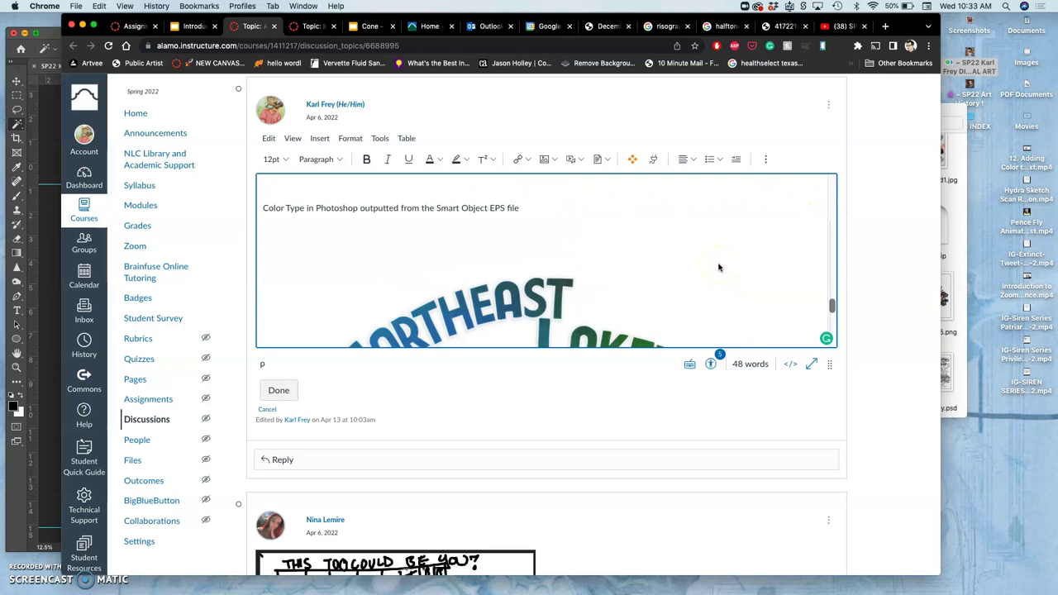
{"action": "left_click", "coordinate": [611, 287]}
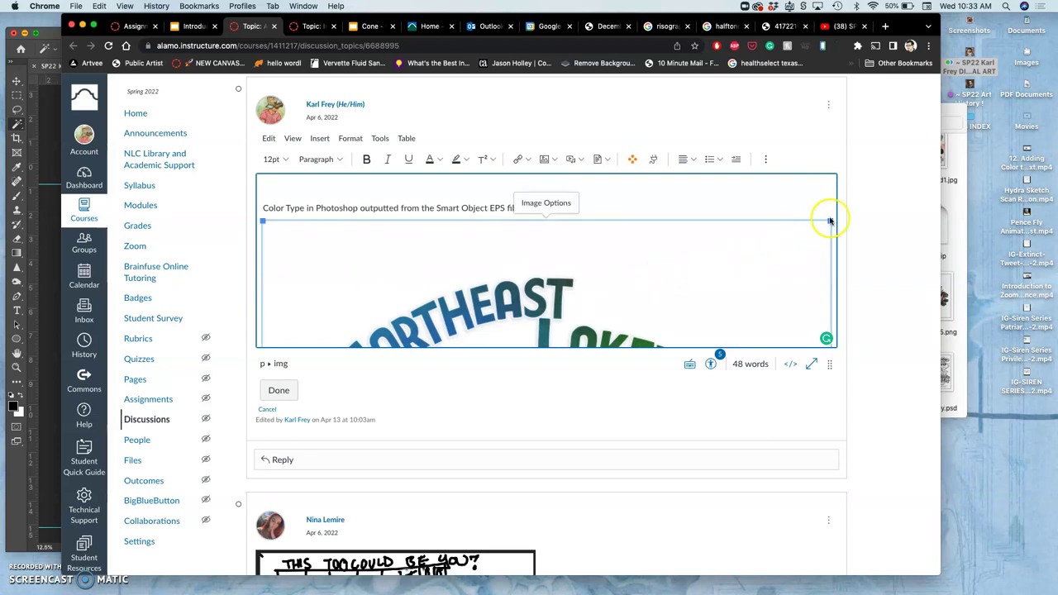
{"action": "left_click_drag", "start_coordinate": [830, 220], "coordinate": [602, 282]}
Add a 'Finished Poster' line below the image and save the reply.
{"action": "scroll", "coordinate": [602, 282], "scroll_direction": "up", "scroll_amount": 3}
{"action": "scroll", "coordinate": [602, 282], "scroll_direction": "down", "scroll_amount": 5}
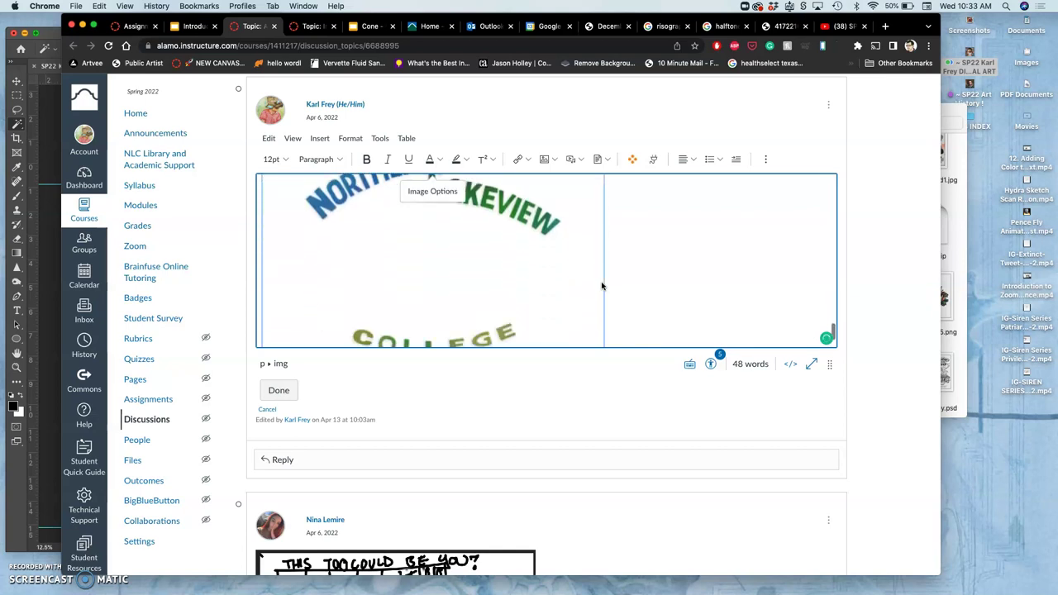
{"action": "scroll", "coordinate": [602, 286], "scroll_direction": "down", "scroll_amount": 2}
{"action": "left_click", "coordinate": [632, 294]}
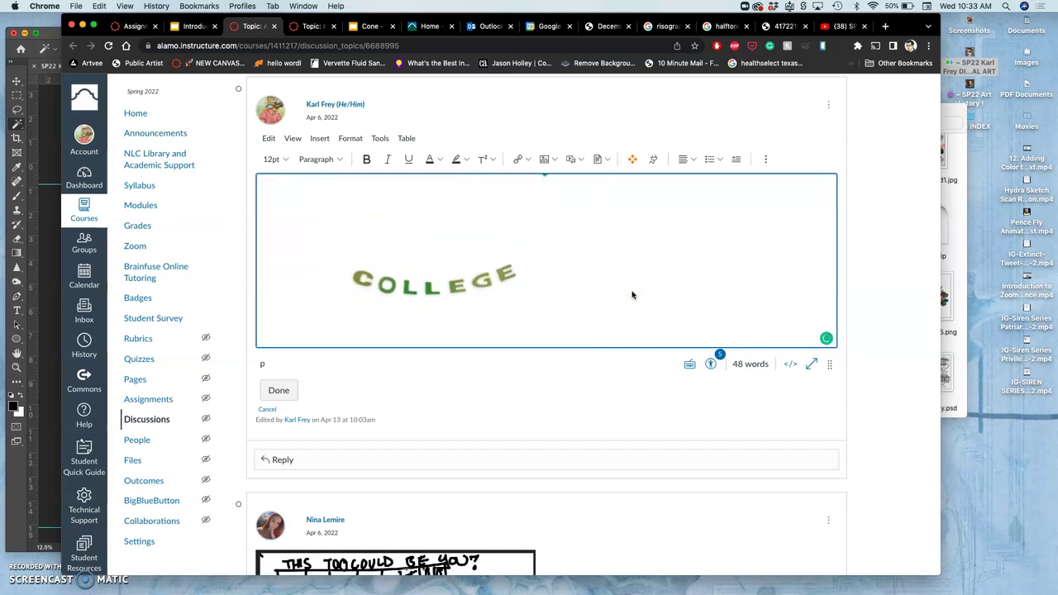
{"action": "type", "text": "Finished Poster"}
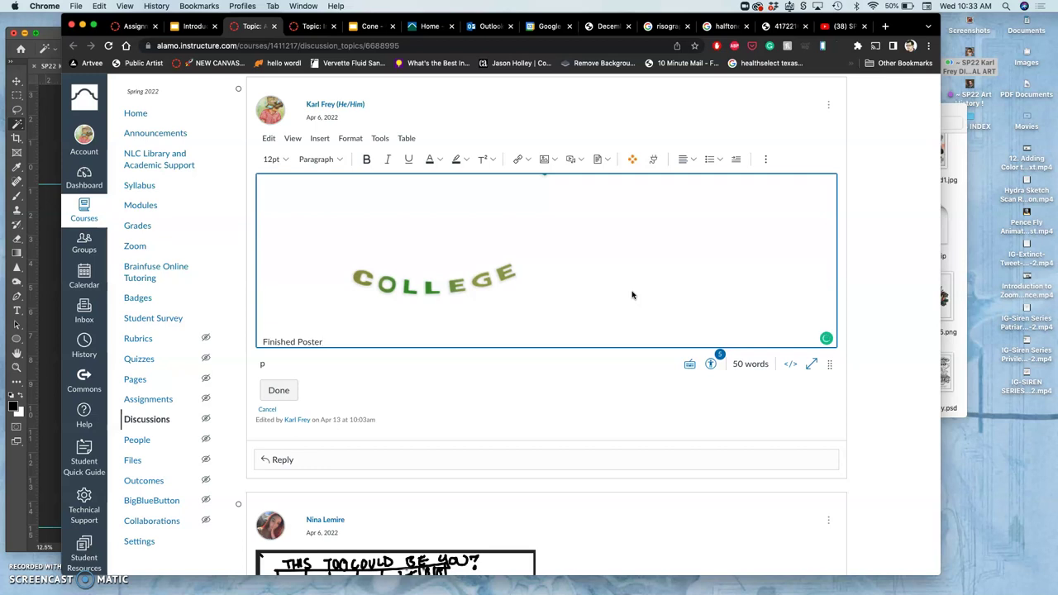
{"action": "key", "text": "Return"}
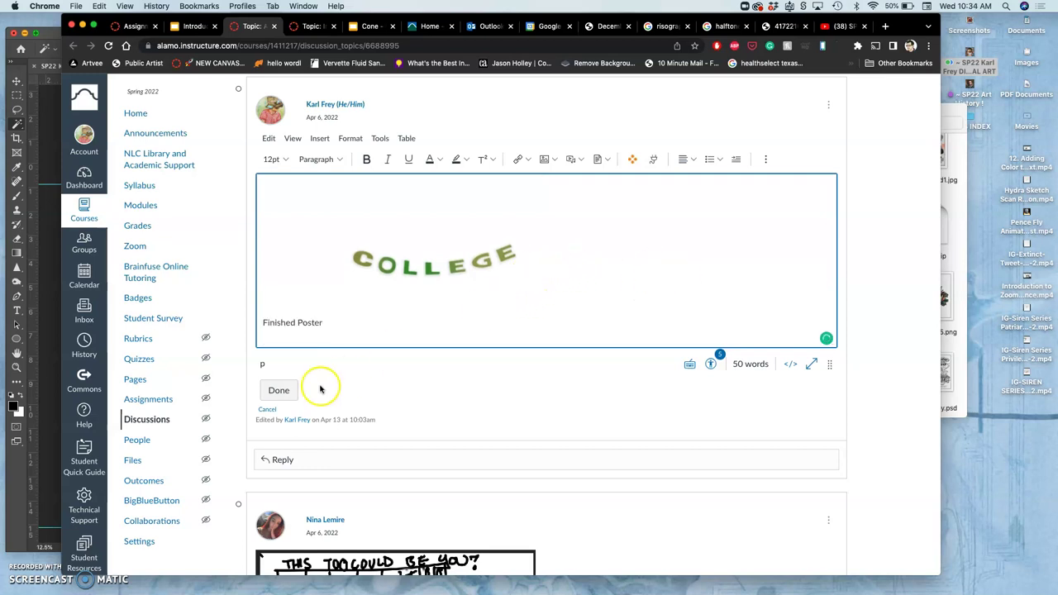
{"action": "left_click", "coordinate": [295, 392]}
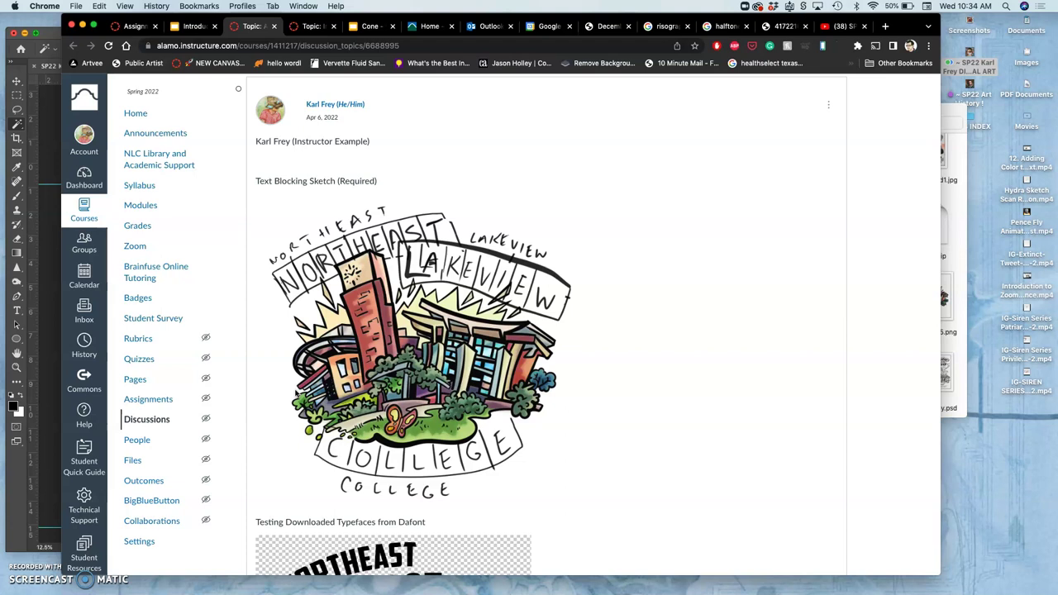
{"action": "scroll", "coordinate": [545, 331], "scroll_direction": "down", "scroll_amount": 2}
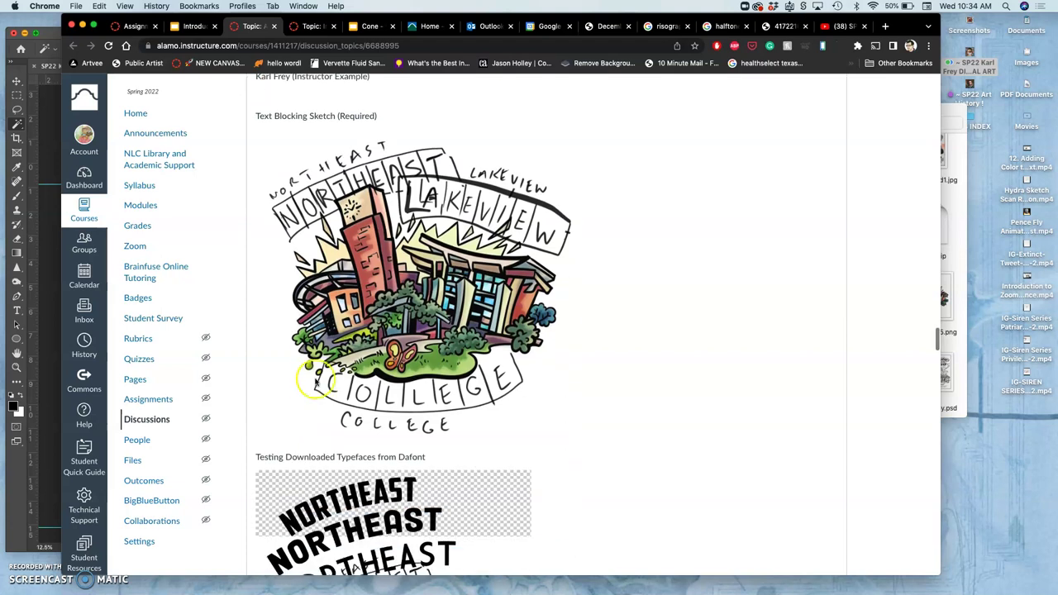
Switch to the poster in Photoshop and show the background, pattern, texture, hexagon and Layer 2–4 layers.
{"action": "left_click", "coordinate": [53, 355]}
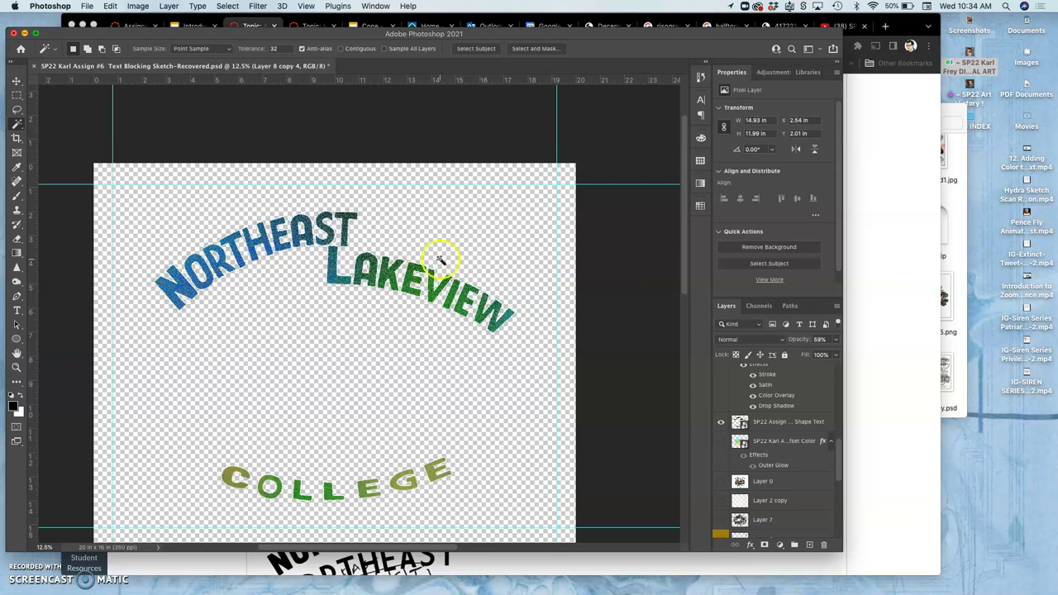
{"action": "scroll", "coordinate": [739, 459], "scroll_direction": "down", "scroll_amount": 5}
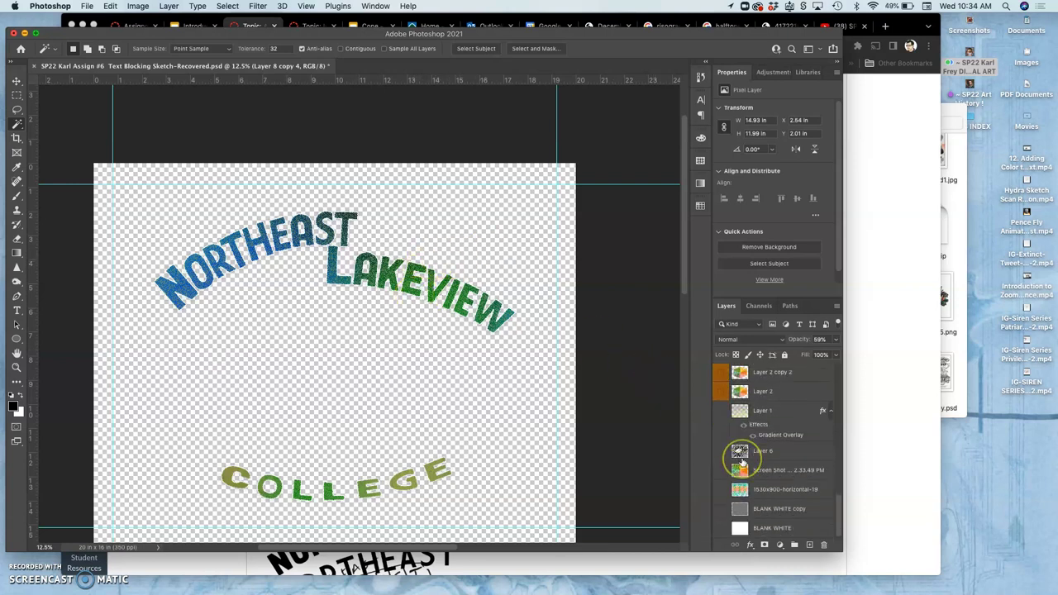
{"action": "left_click", "coordinate": [723, 531]}
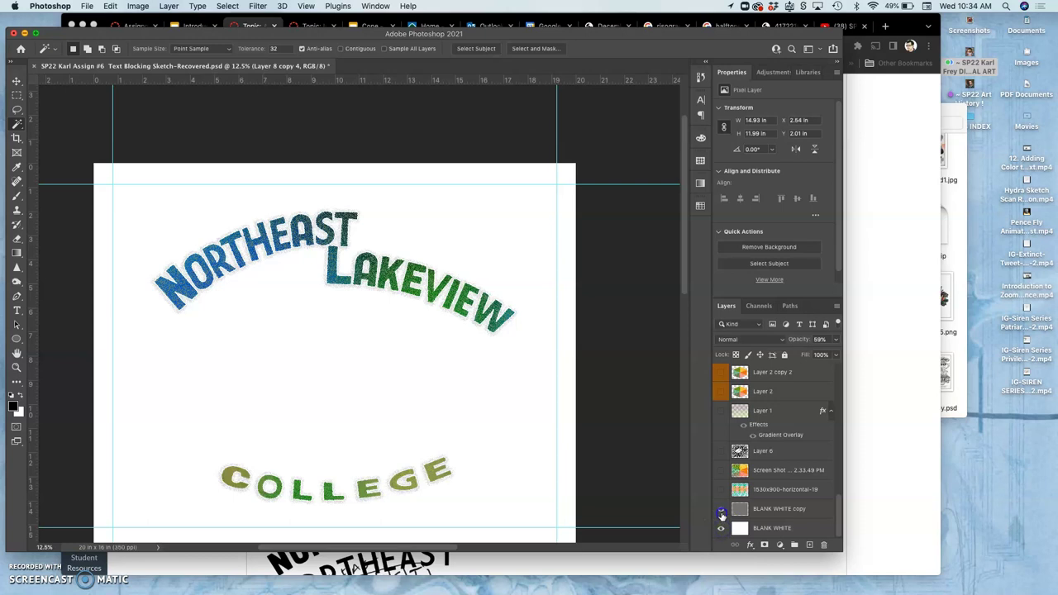
{"action": "left_click", "coordinate": [721, 508]}
{"action": "left_click", "coordinate": [721, 490]}
{"action": "left_click", "coordinate": [721, 469]}
{"action": "left_click", "coordinate": [721, 453]}
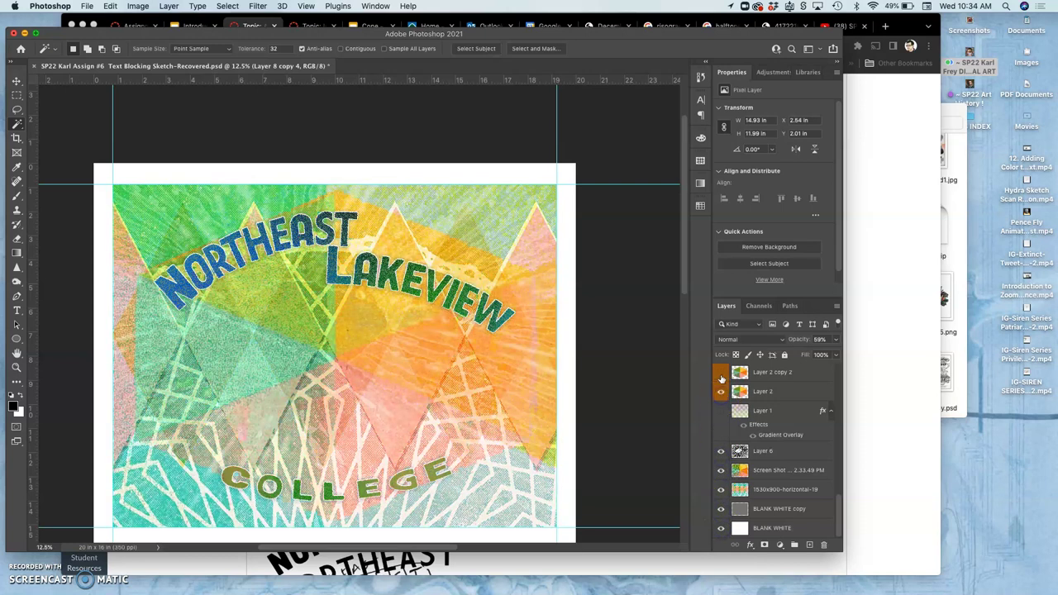
{"action": "left_click", "coordinate": [720, 372]}
{"action": "scroll", "coordinate": [721, 397], "scroll_direction": "up", "scroll_amount": 2}
{"action": "left_click", "coordinate": [721, 427]}
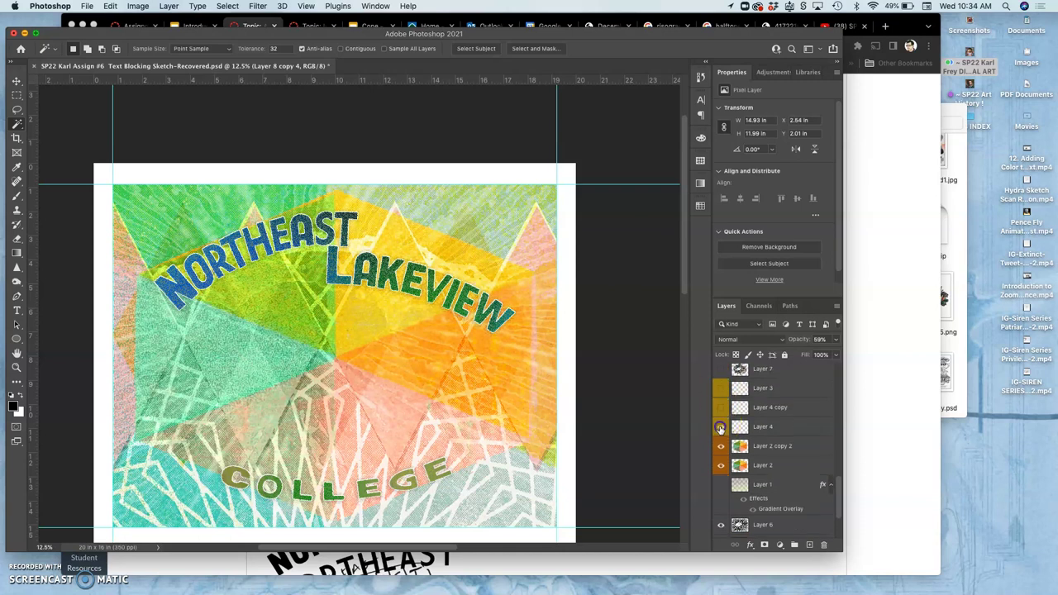
{"action": "left_click", "coordinate": [721, 407]}
{"action": "left_click", "coordinate": [721, 388]}
{"action": "scroll", "coordinate": [732, 413], "scroll_direction": "up", "scroll_amount": 3}
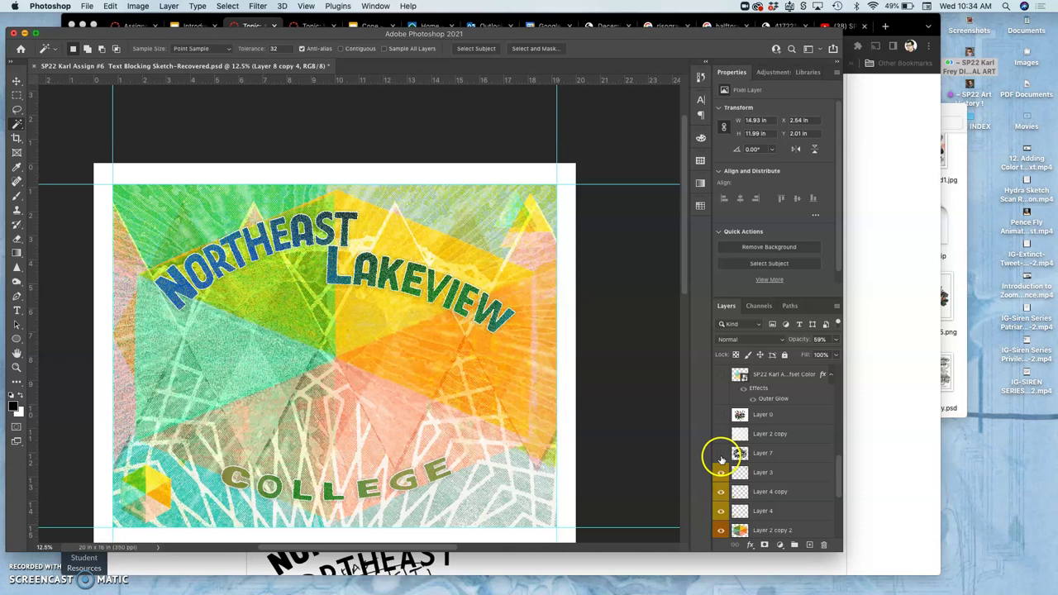
Preview Layer 7 and show the orange and teal splatter, second text copy and Layer 8.
{"action": "left_click", "coordinate": [721, 456]}
{"action": "left_click", "coordinate": [721, 456]}
{"action": "scroll", "coordinate": [722, 421], "scroll_direction": "up", "scroll_amount": 1}
{"action": "left_click", "coordinate": [720, 390]}
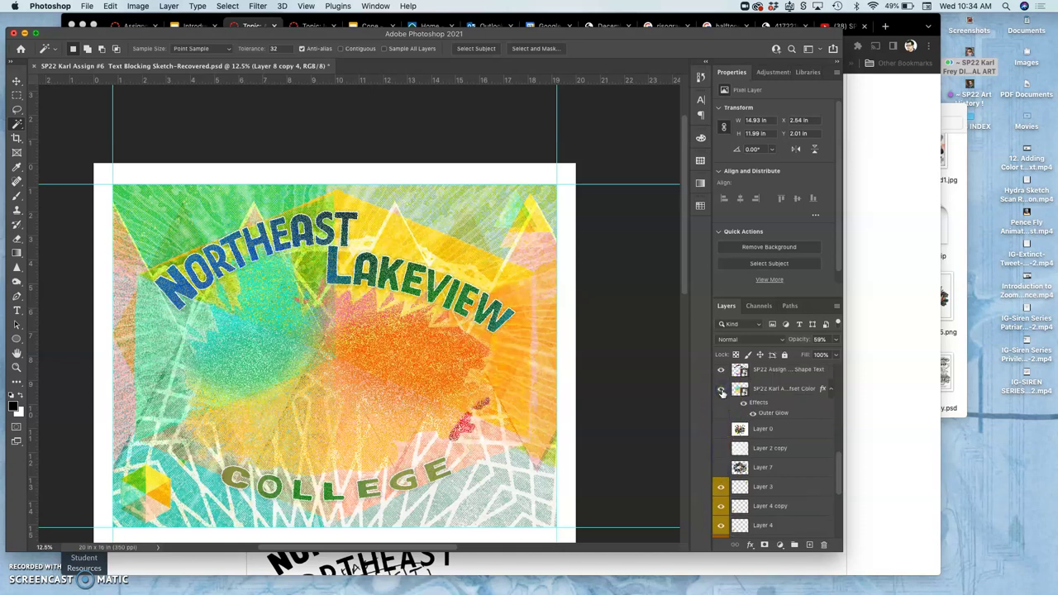
{"action": "left_click", "coordinate": [722, 408]}
{"action": "scroll", "coordinate": [723, 413], "scroll_direction": "up", "scroll_amount": 5}
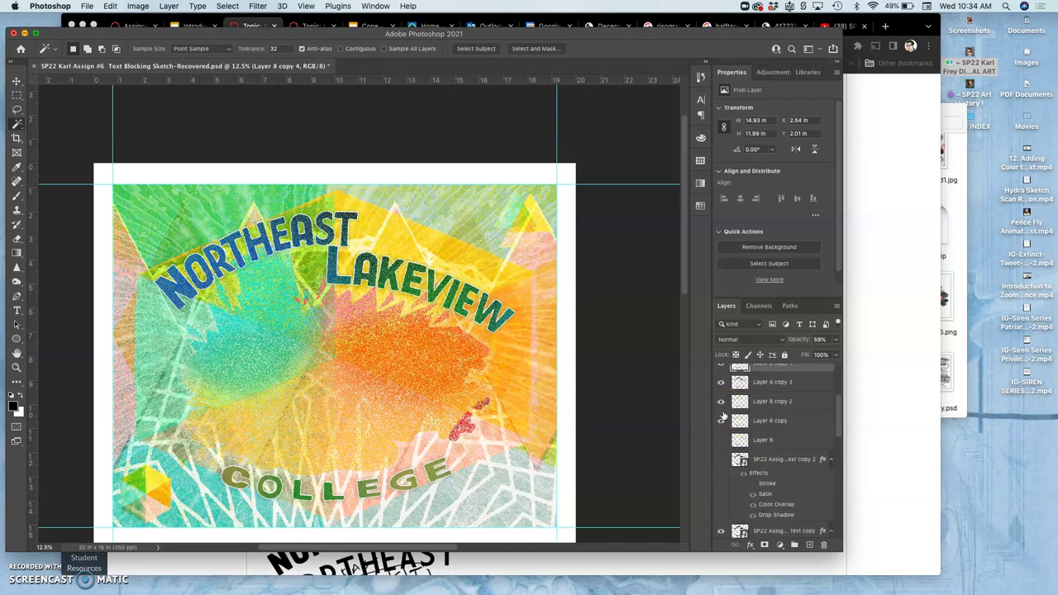
{"action": "scroll", "coordinate": [722, 416], "scroll_direction": "up", "scroll_amount": 2}
{"action": "left_click", "coordinate": [721, 507]}
{"action": "left_click", "coordinate": [721, 493]}
Show the coloured building illustration and line art, comparing with Layer 2 copy toggled.
{"action": "scroll", "coordinate": [721, 495], "scroll_direction": "up", "scroll_amount": 3}
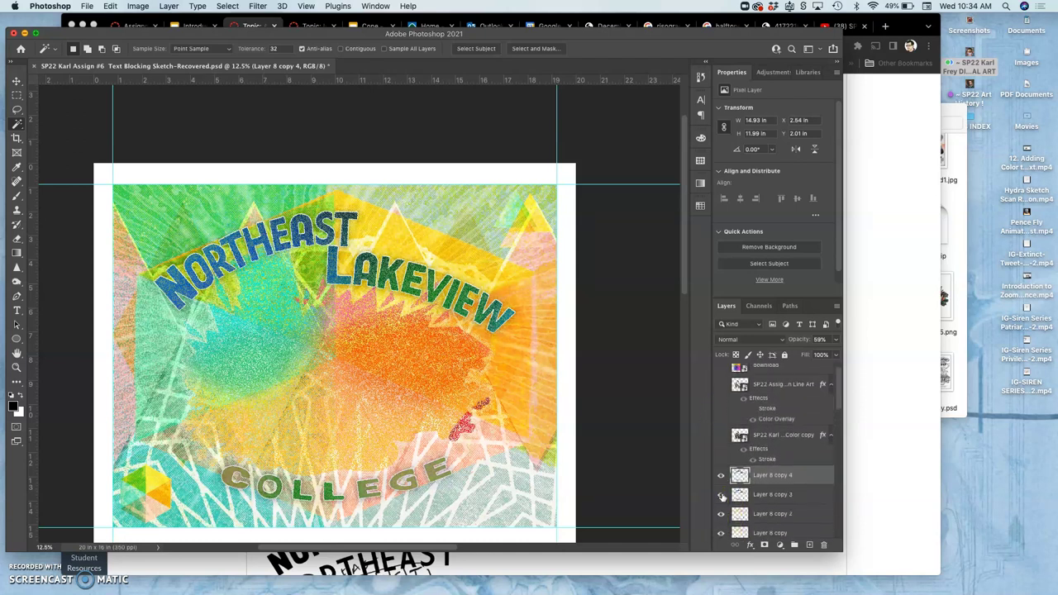
{"action": "left_click", "coordinate": [720, 445]}
{"action": "scroll", "coordinate": [719, 443], "scroll_direction": "up", "scroll_amount": 1}
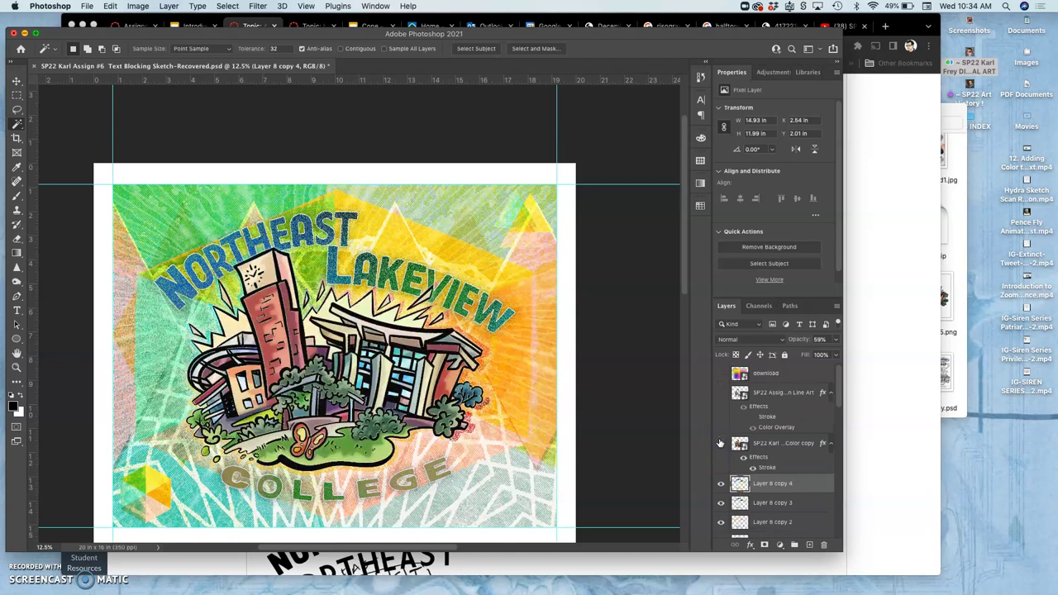
{"action": "left_click", "coordinate": [720, 393]}
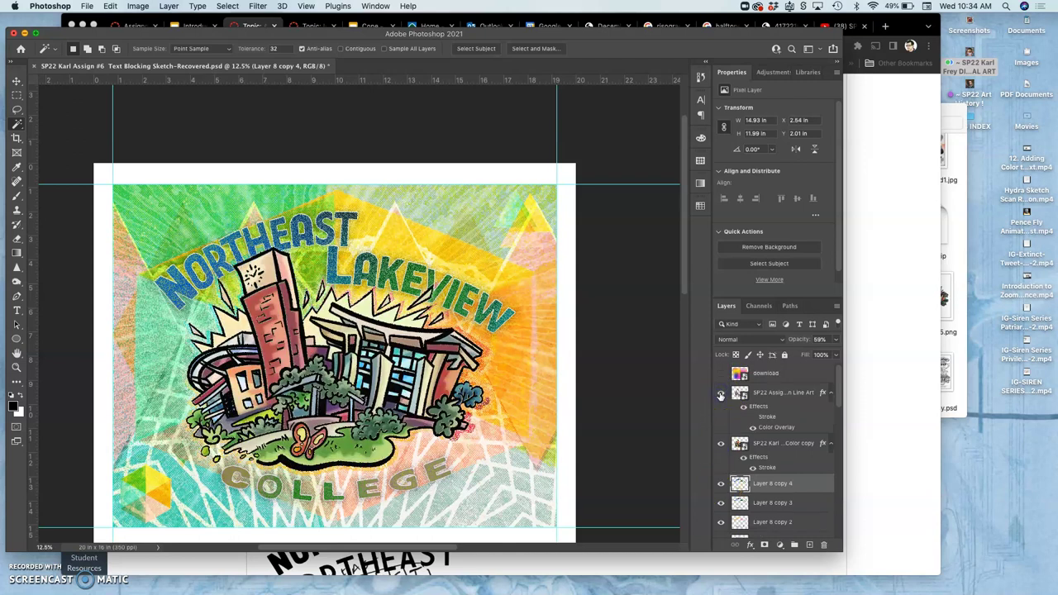
{"action": "left_click", "coordinate": [720, 394]}
{"action": "left_click", "coordinate": [720, 394]}
{"action": "scroll", "coordinate": [721, 396], "scroll_direction": "down", "scroll_amount": 5}
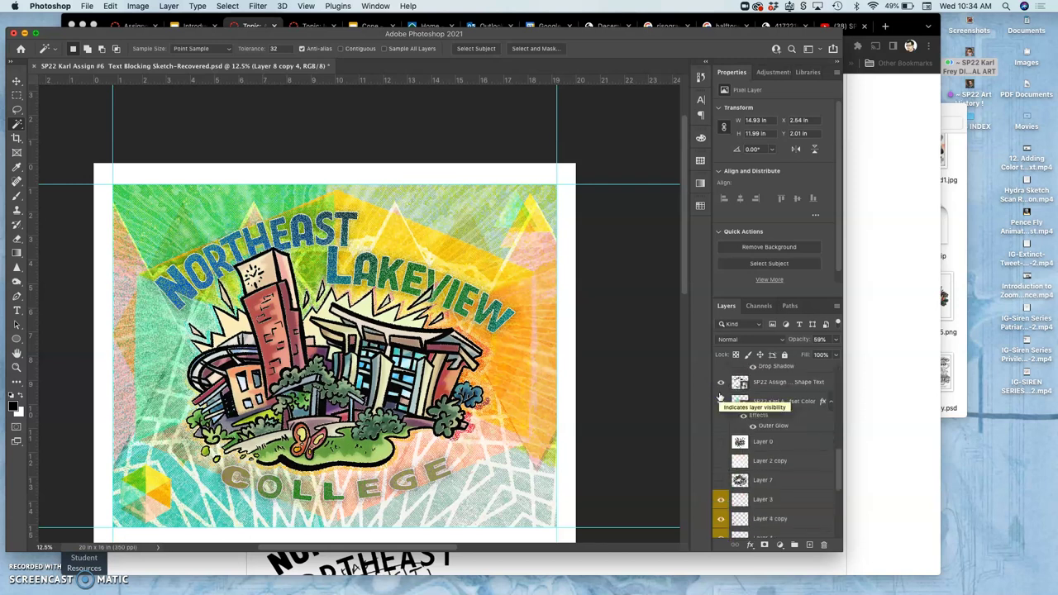
{"action": "left_click", "coordinate": [719, 460]}
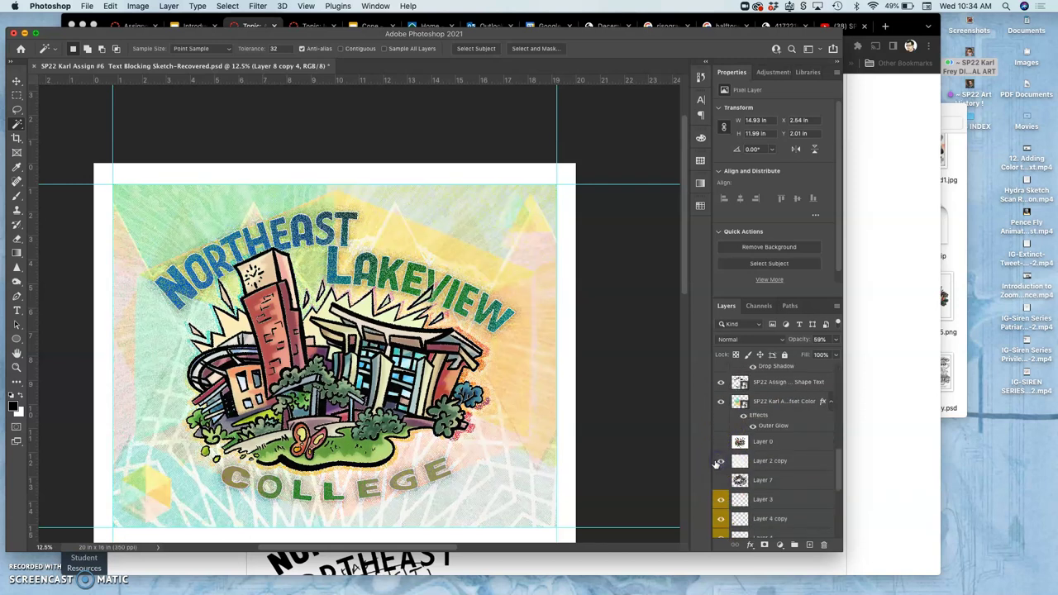
{"action": "left_click", "coordinate": [720, 459]}
{"action": "scroll", "coordinate": [738, 453], "scroll_direction": "up", "scroll_amount": 1}
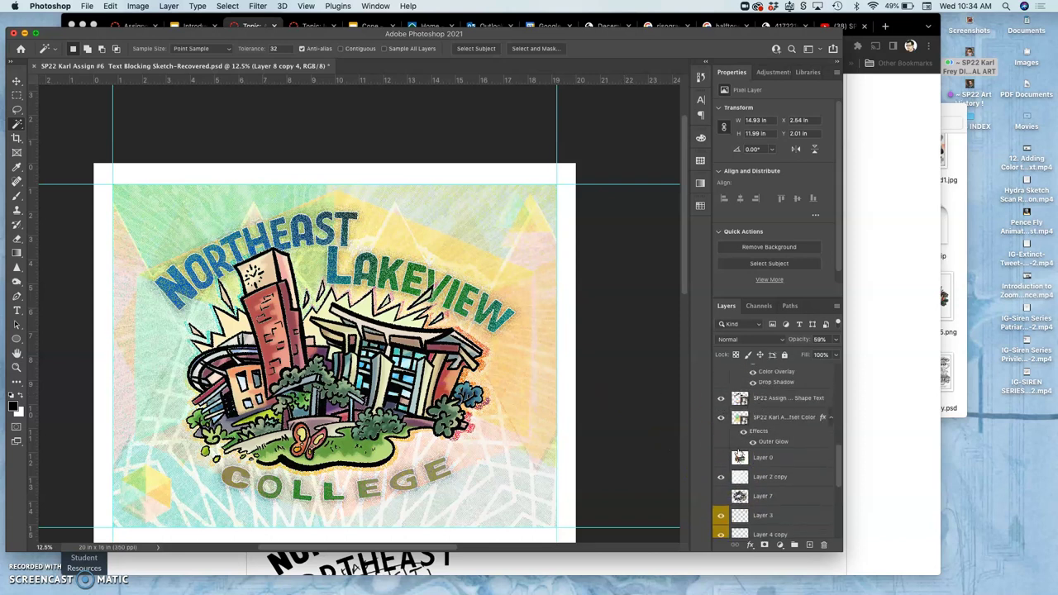
{"action": "scroll", "coordinate": [738, 453], "scroll_direction": "up", "scroll_amount": 9}
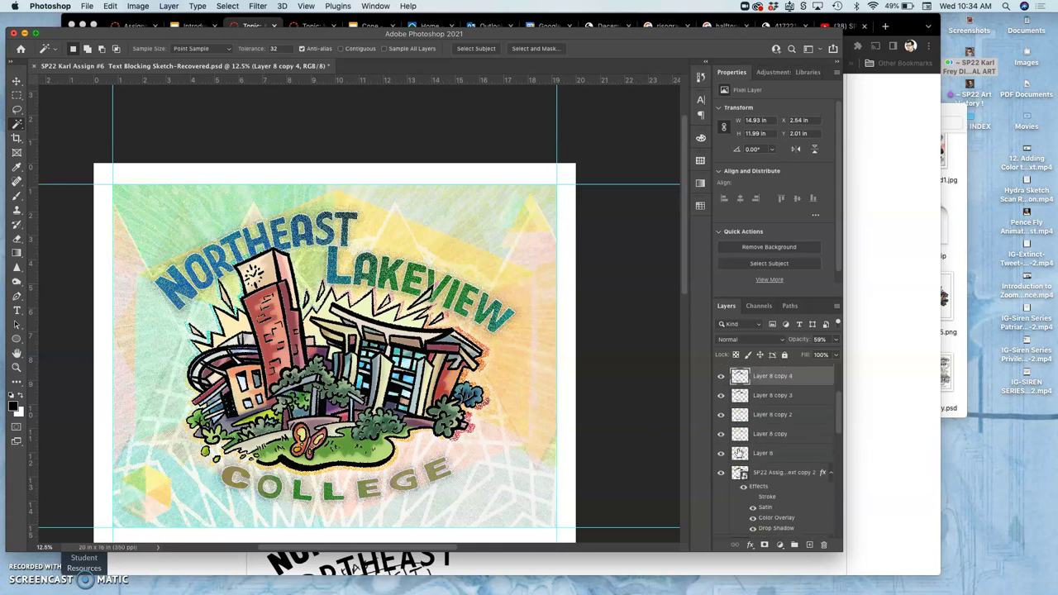
{"action": "scroll", "coordinate": [737, 453], "scroll_direction": "up", "scroll_amount": 1}
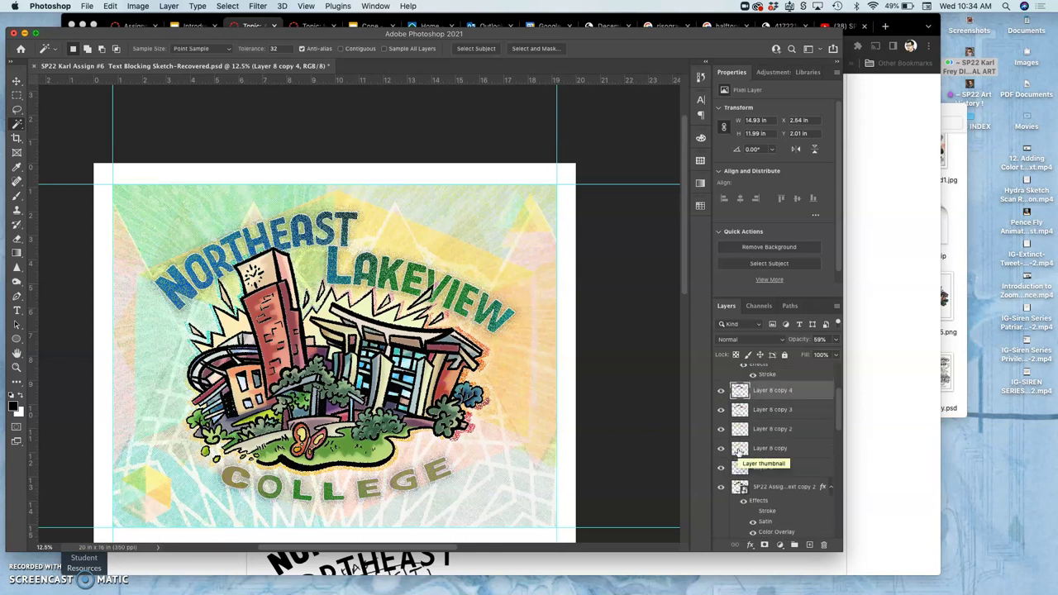
{"action": "scroll", "coordinate": [479, 397], "scroll_direction": "down", "scroll_amount": 2}
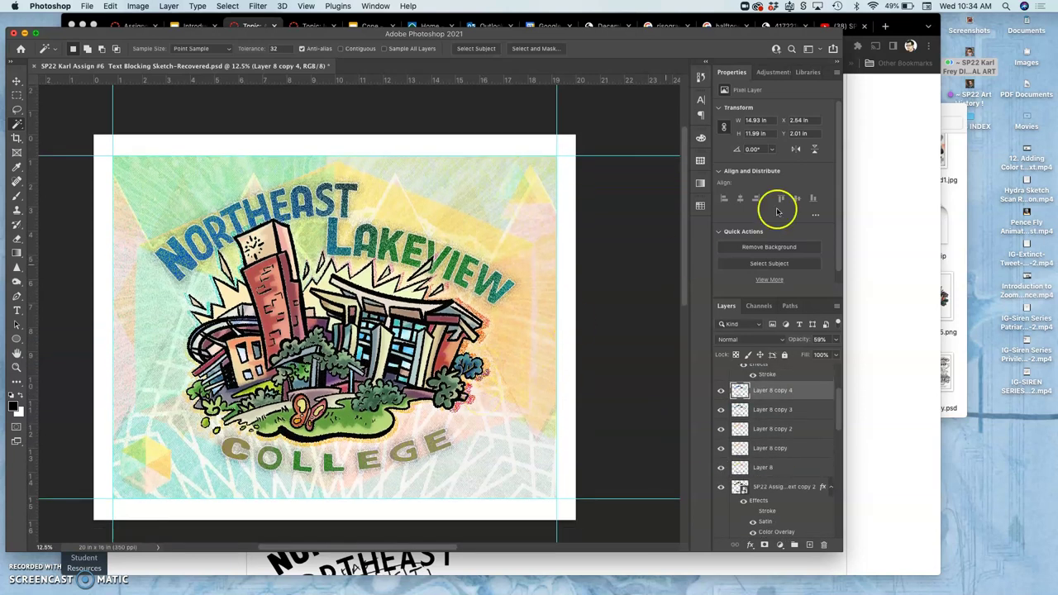
Open the Decemberists poster tab in Chrome and scroll through its halftone-dot clouds.
{"action": "left_click", "coordinate": [887, 154]}
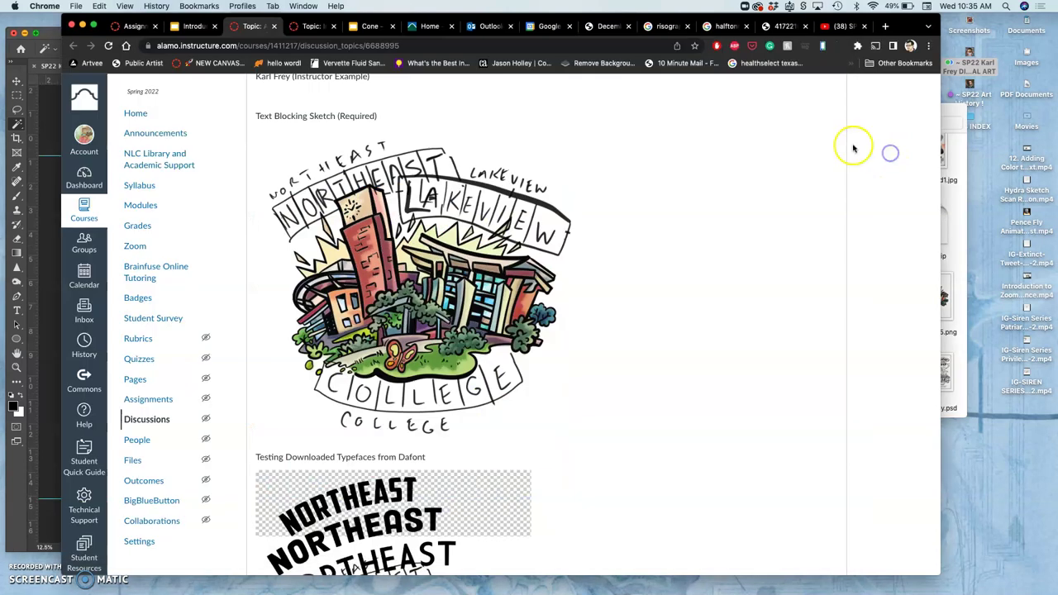
{"action": "left_click", "coordinate": [620, 28]}
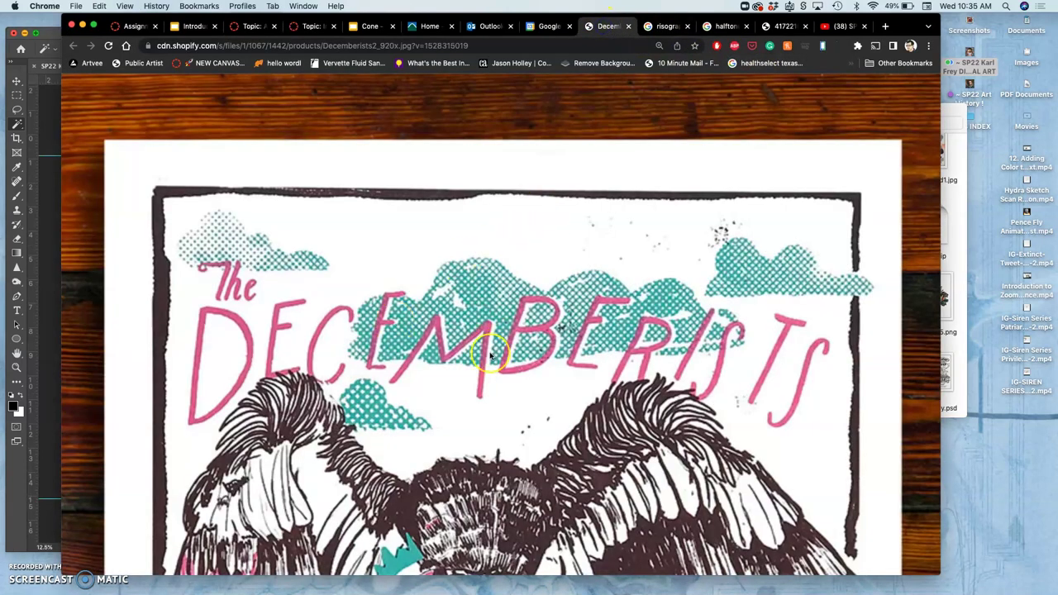
{"action": "scroll", "coordinate": [490, 355], "scroll_direction": "down", "scroll_amount": 2}
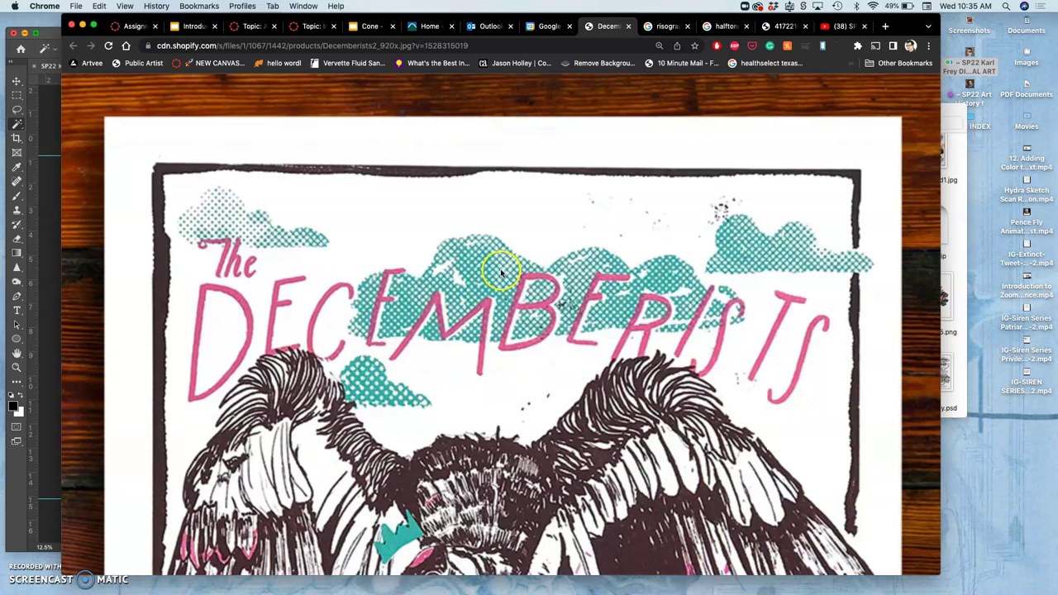
{"action": "scroll", "coordinate": [501, 273], "scroll_direction": "down", "scroll_amount": 10}
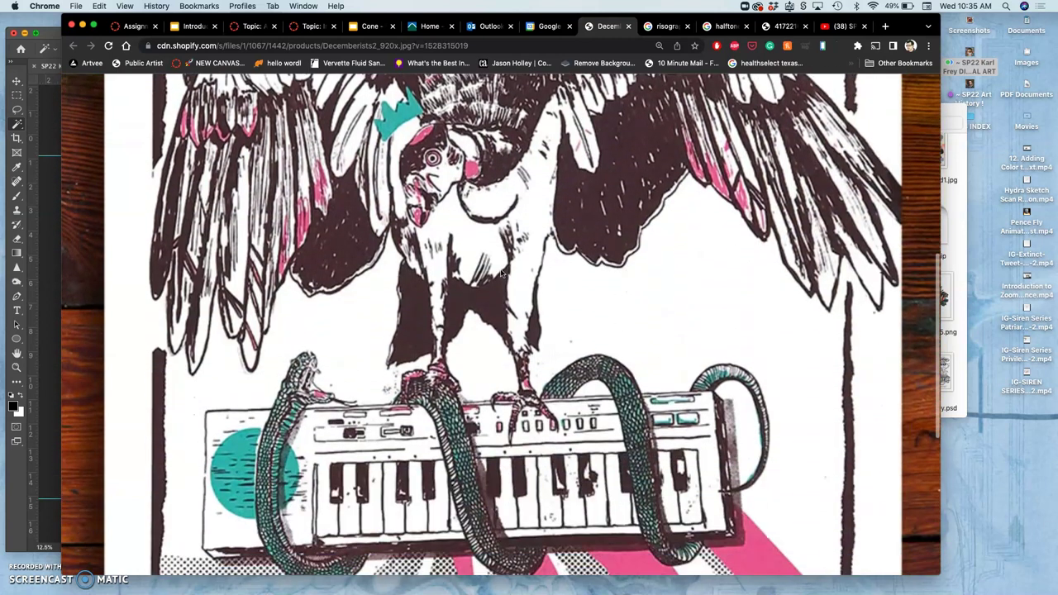
{"action": "scroll", "coordinate": [501, 272], "scroll_direction": "up", "scroll_amount": 2}
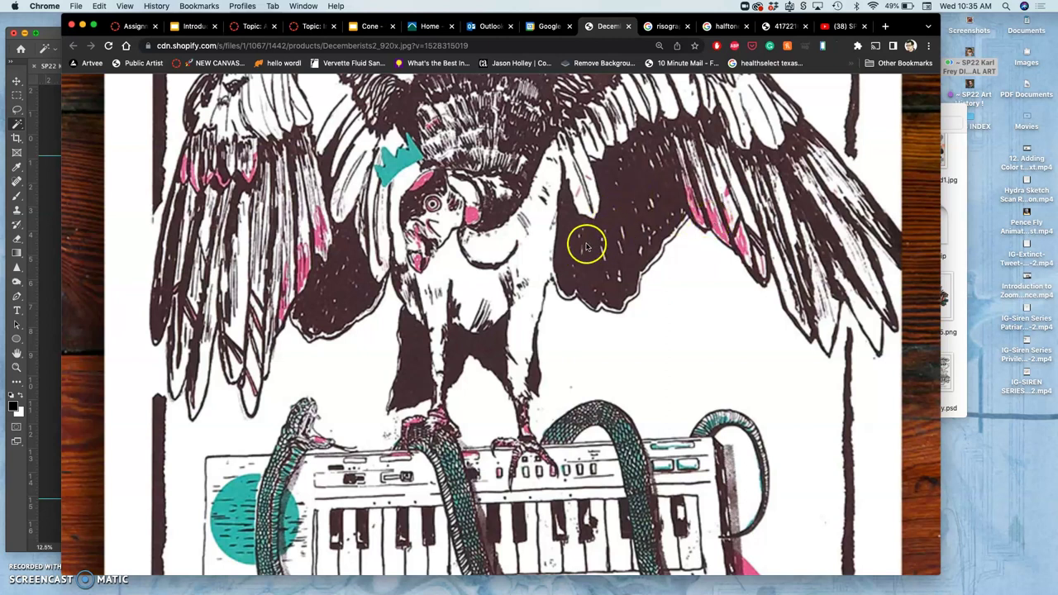
{"action": "scroll", "coordinate": [601, 254], "scroll_direction": "down", "scroll_amount": 3}
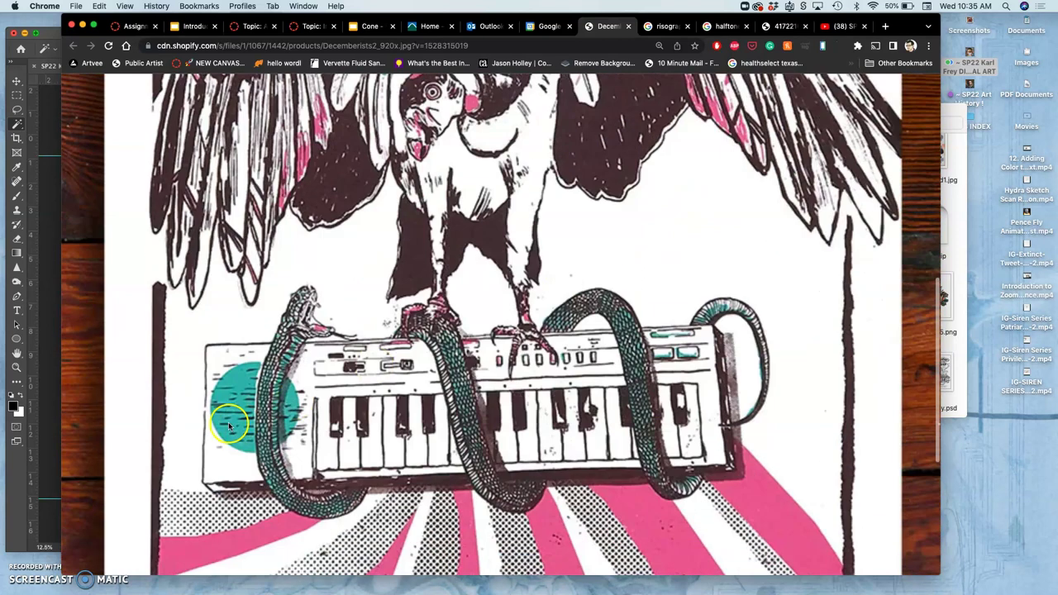
{"action": "scroll", "coordinate": [241, 423], "scroll_direction": "up", "scroll_amount": 10}
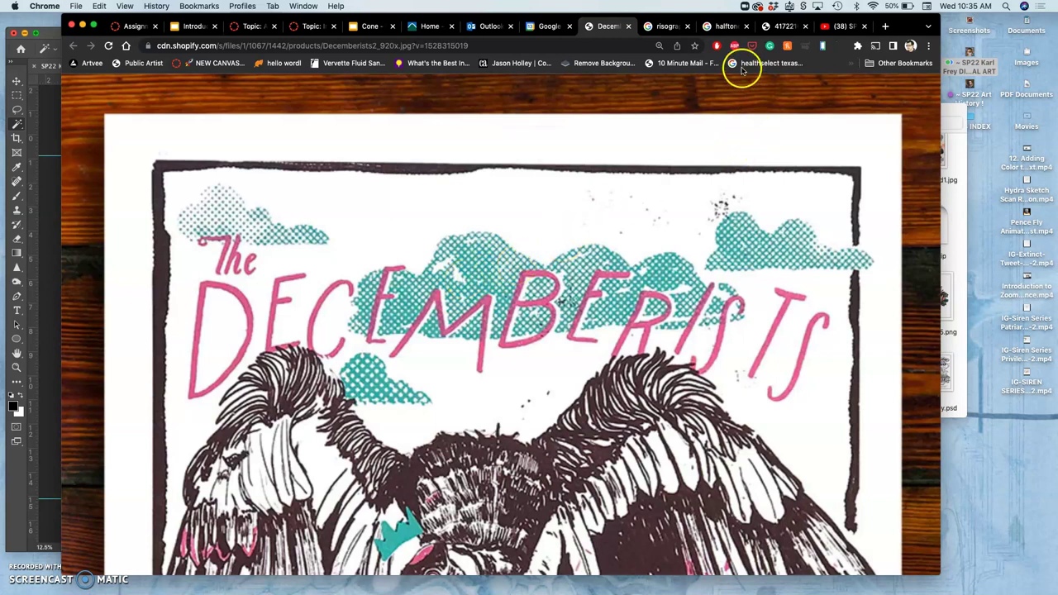
Check the halftone search results and Assignment Sheets, then open the Introduction to Color Separation slides.
{"action": "left_click", "coordinate": [723, 26]}
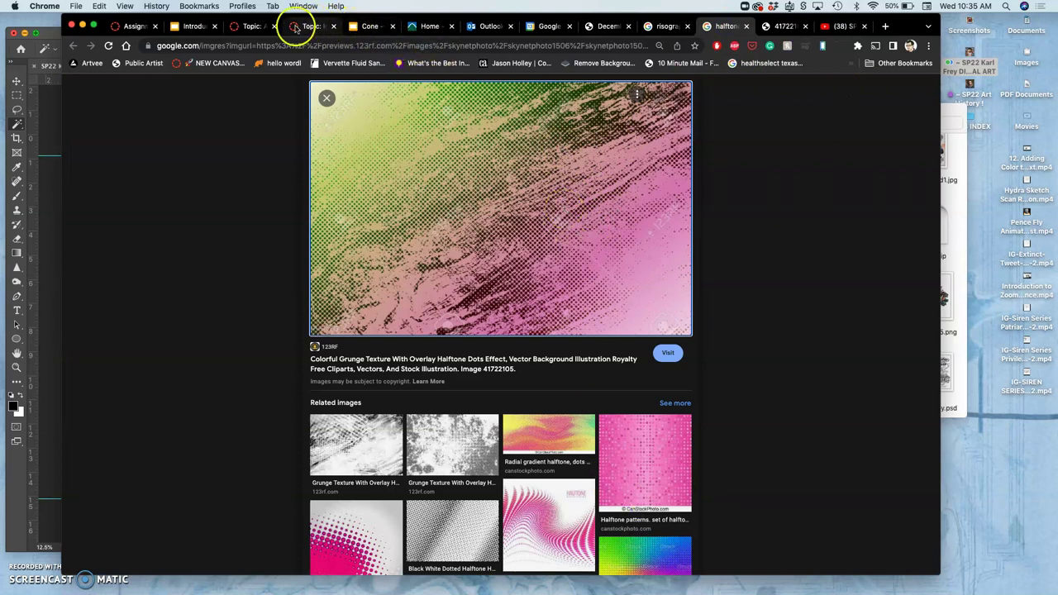
{"action": "left_click", "coordinate": [133, 27]}
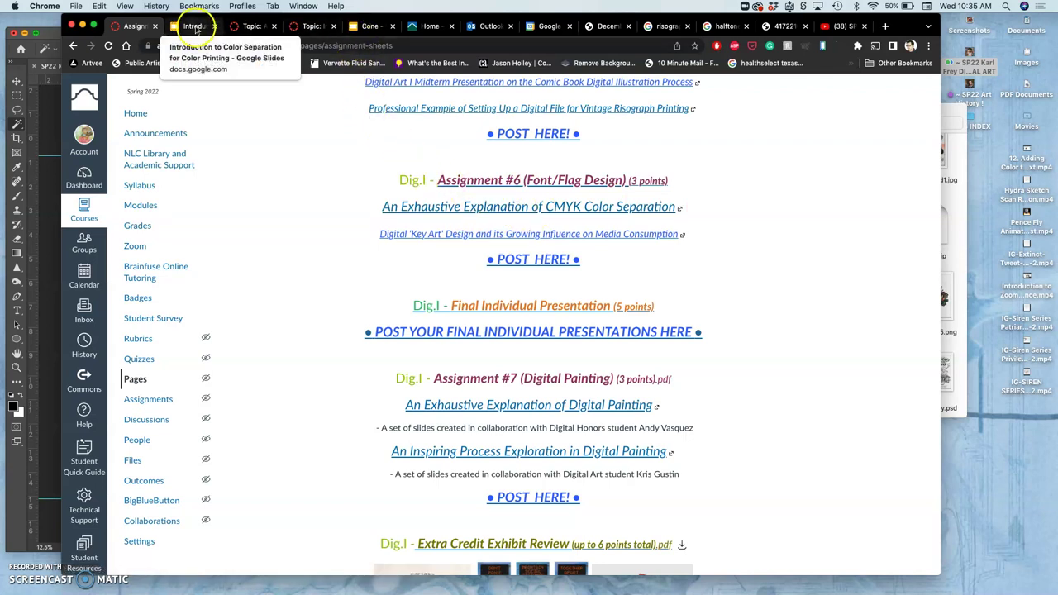
{"action": "left_click", "coordinate": [196, 28]}
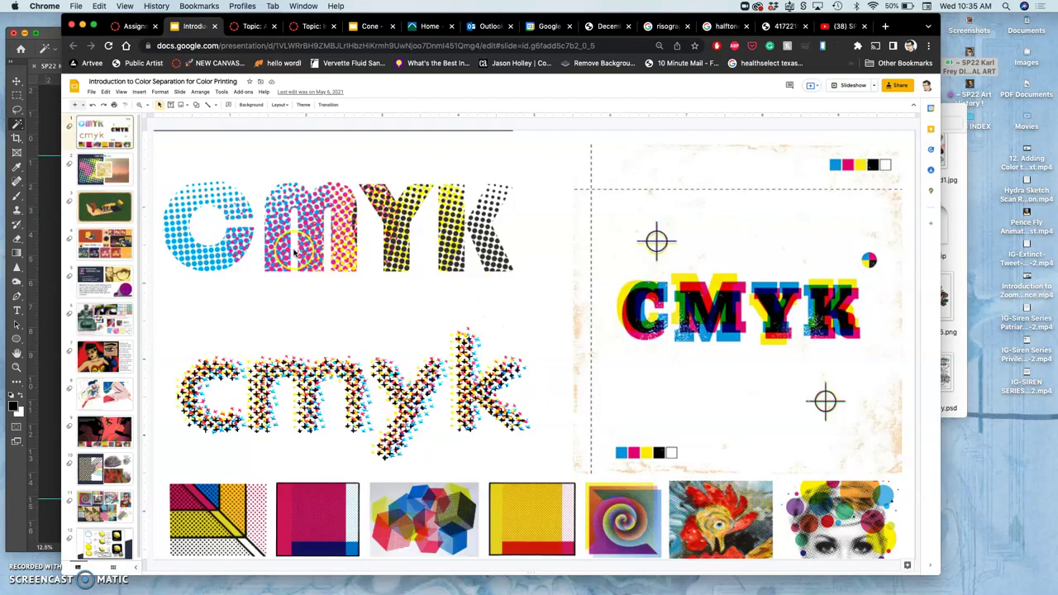
View slides 2 to 5, from the Case Study examples to the Ben-Day dots separation slide.
{"action": "left_click", "coordinate": [116, 171]}
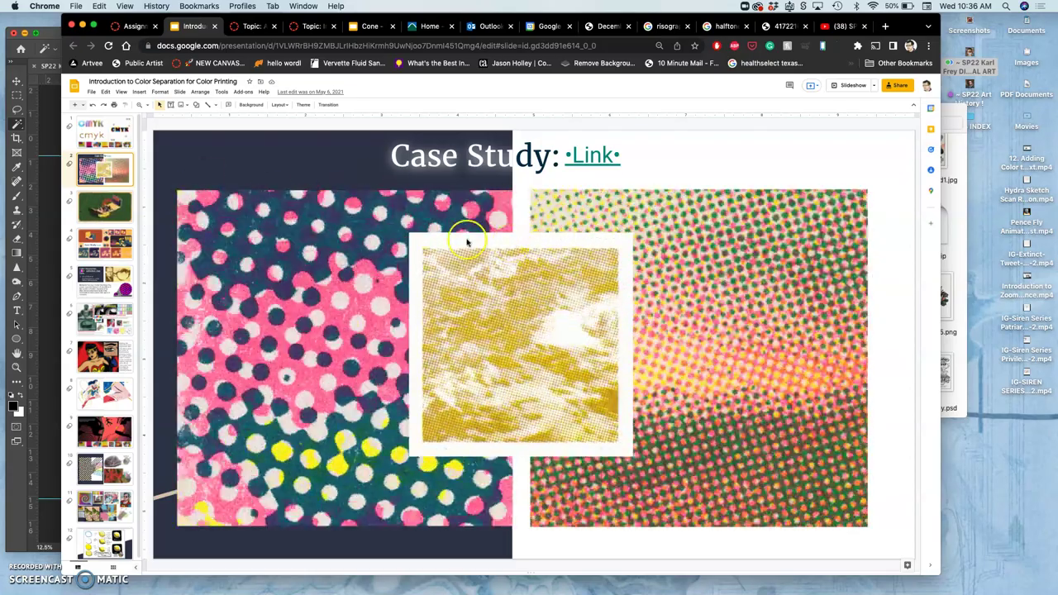
{"action": "left_click", "coordinate": [113, 211]}
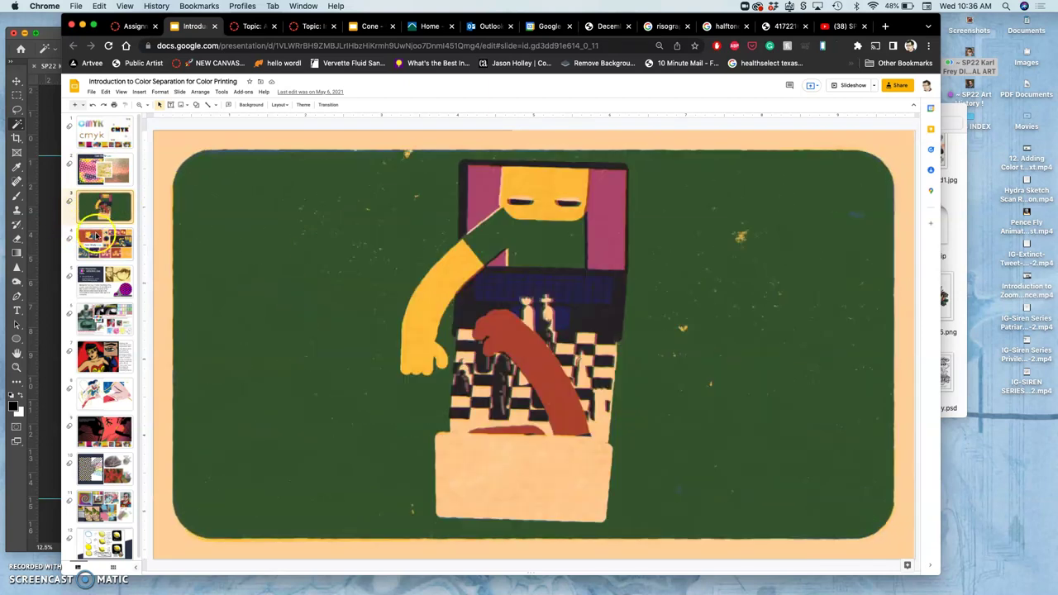
{"action": "left_click", "coordinate": [98, 238]}
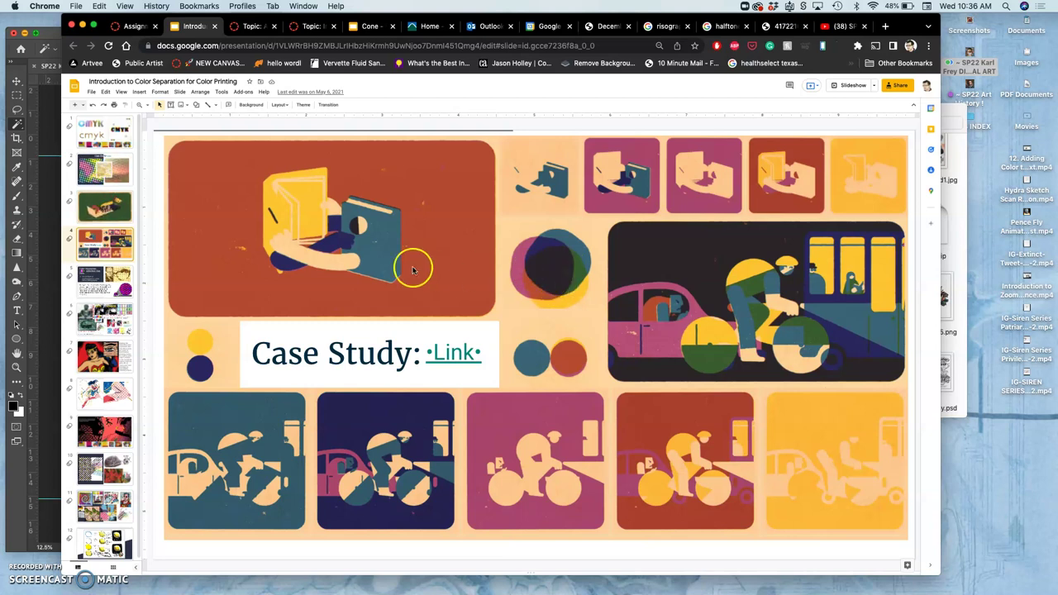
{"action": "left_click", "coordinate": [99, 289]}
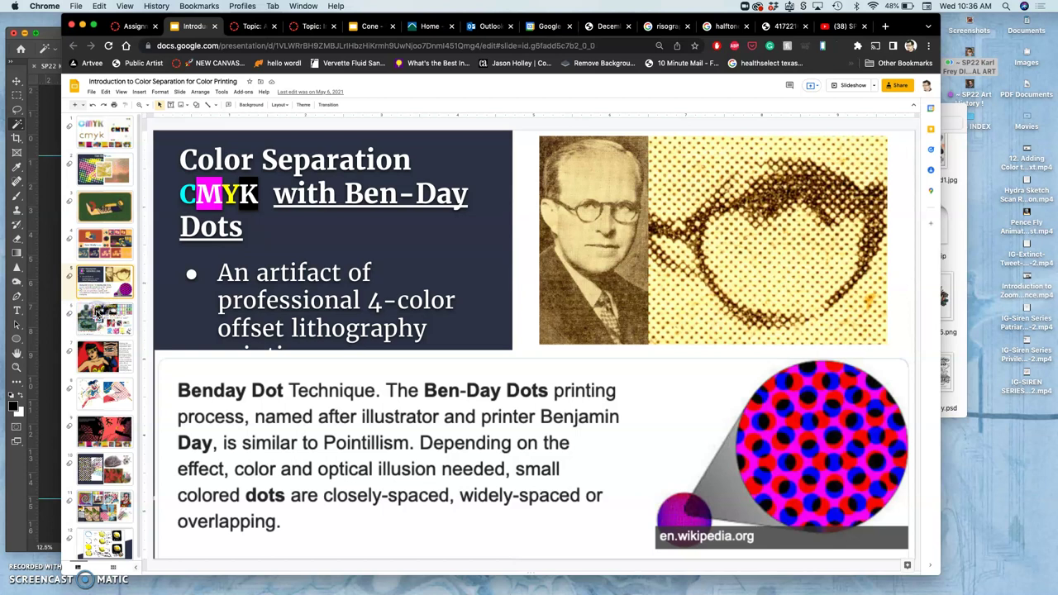
View slides 6 and 7, ending on the Wonder Woman halftone, then return to Photoshop.
{"action": "left_click", "coordinate": [94, 322]}
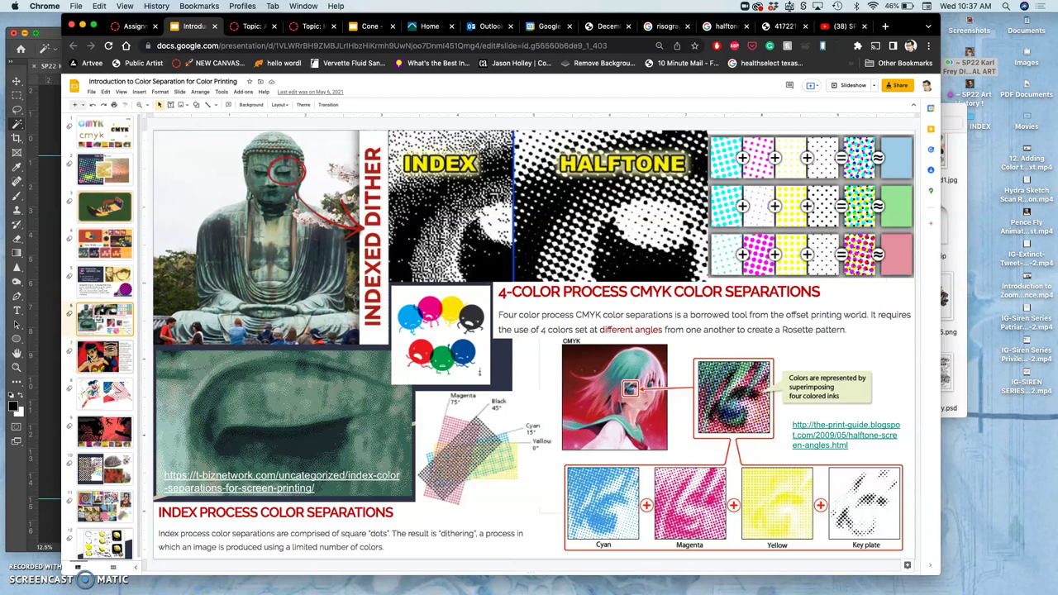
{"action": "left_click", "coordinate": [104, 355]}
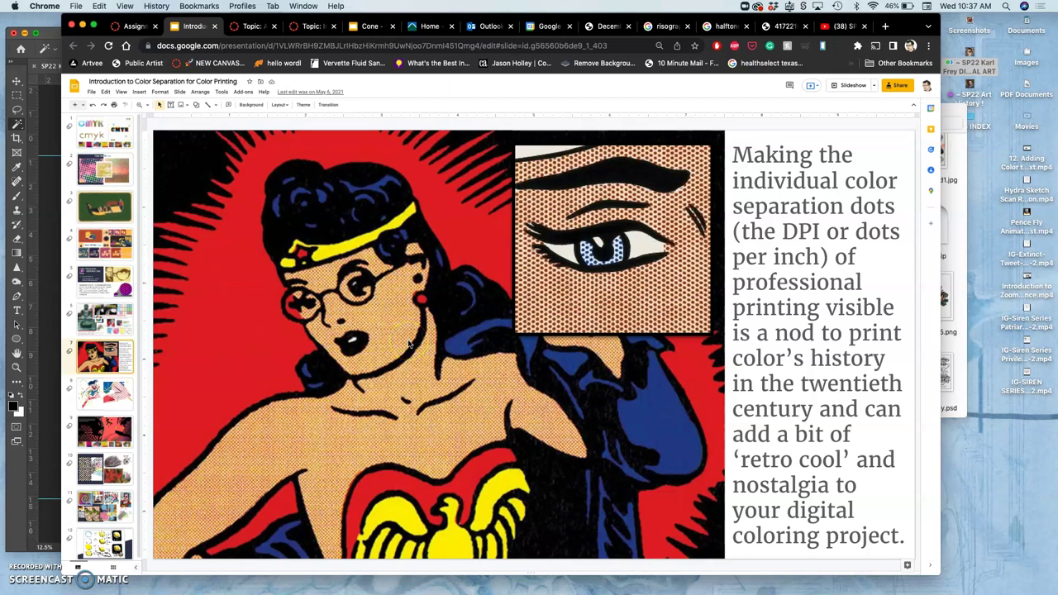
{"action": "left_click", "coordinate": [47, 219]}
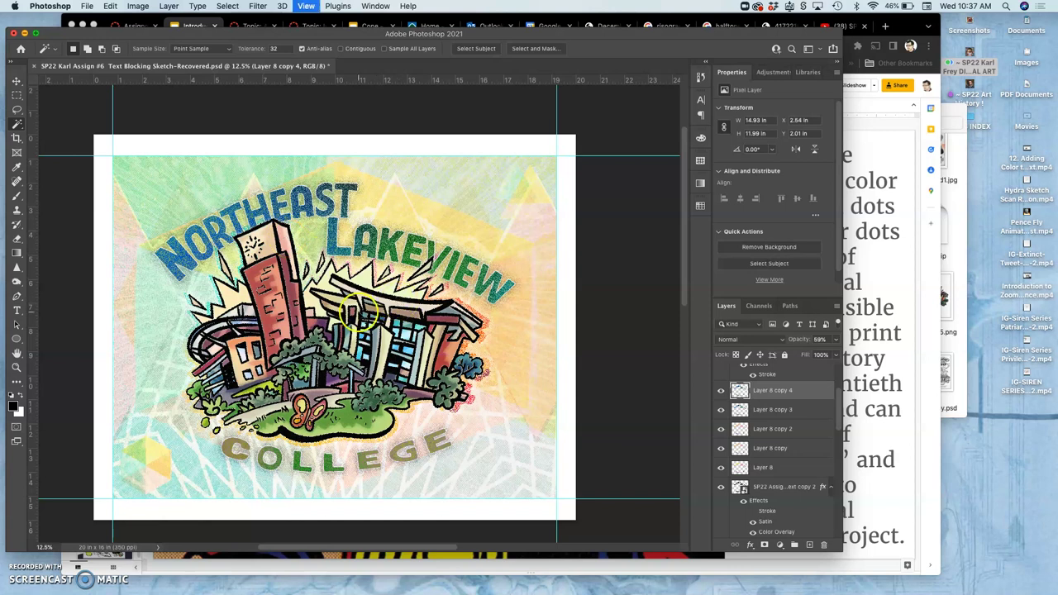
Zoom in on the artwork and briefly preview the pencil sketch layer Layer 0.
{"action": "key", "text": "super+equal"}
{"action": "scroll", "coordinate": [749, 413], "scroll_direction": "up", "scroll_amount": 3}
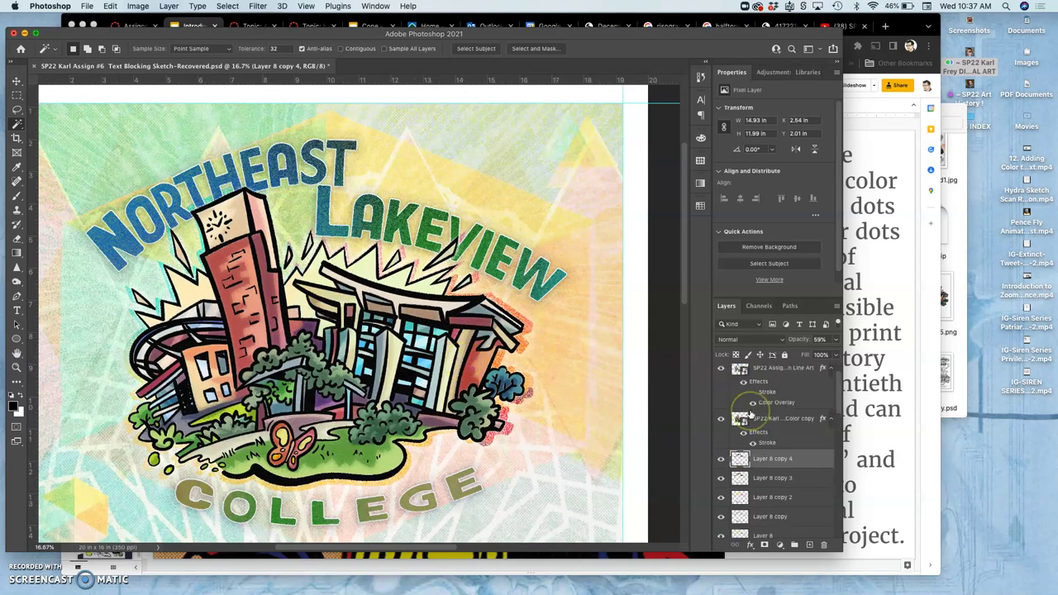
{"action": "scroll", "coordinate": [749, 413], "scroll_direction": "up", "scroll_amount": 1}
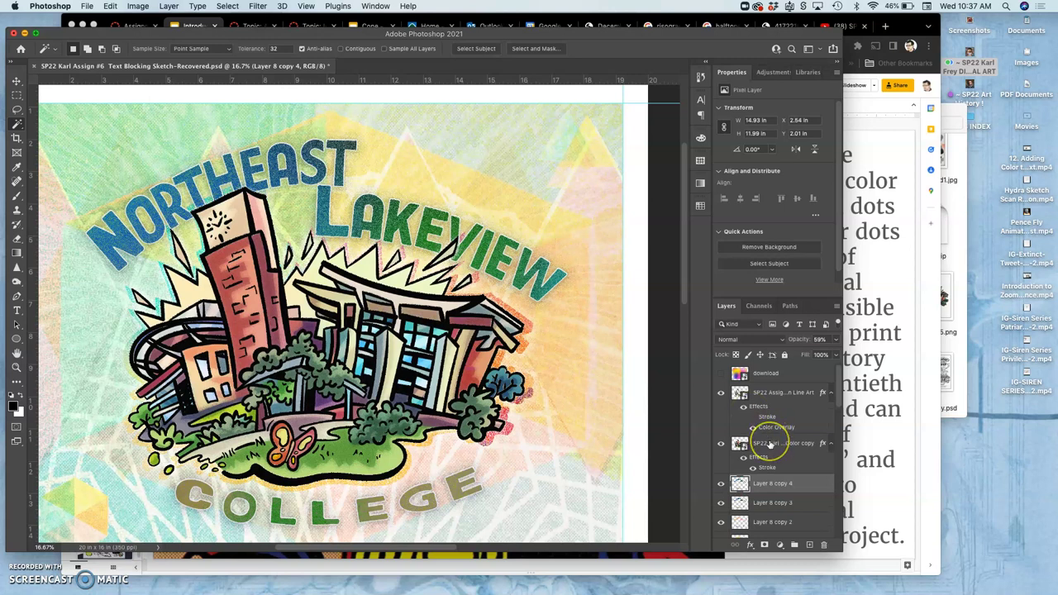
{"action": "left_click", "coordinate": [769, 444]}
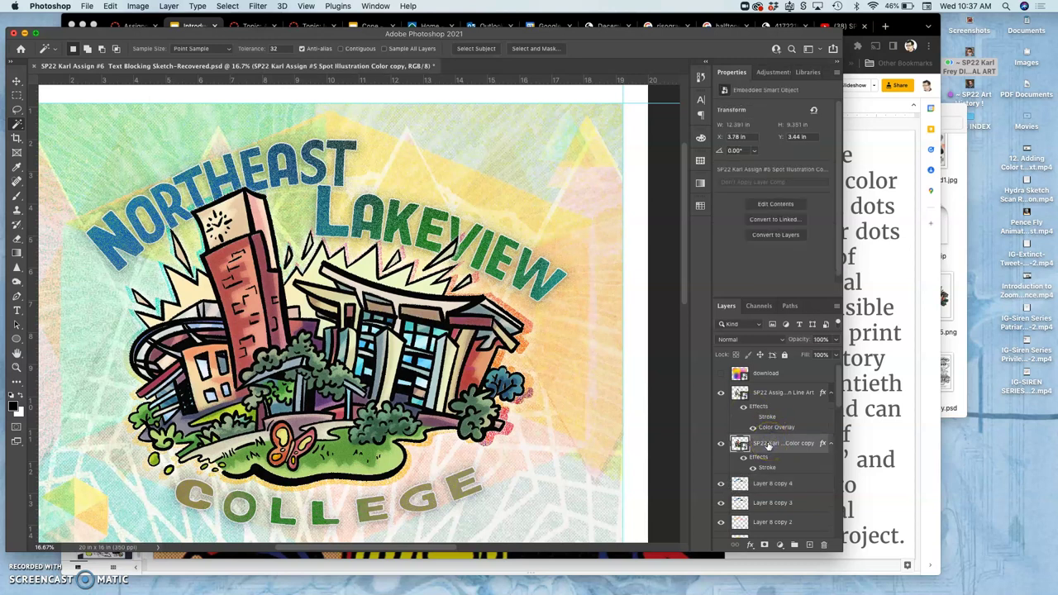
{"action": "scroll", "coordinate": [769, 446], "scroll_direction": "down", "scroll_amount": 6}
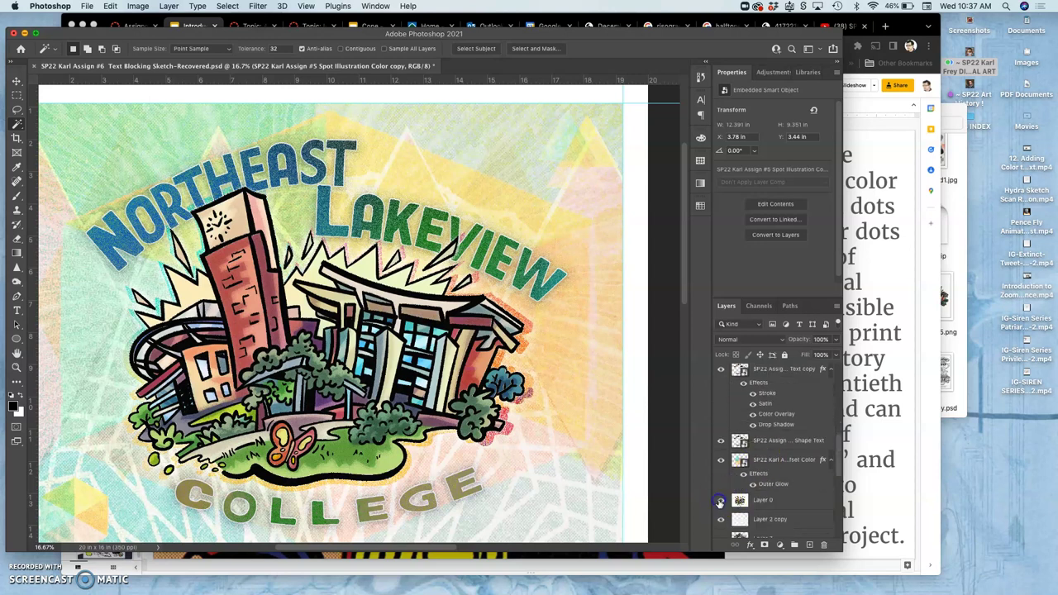
{"action": "left_click", "coordinate": [720, 500]}
{"action": "left_click", "coordinate": [766, 502]}
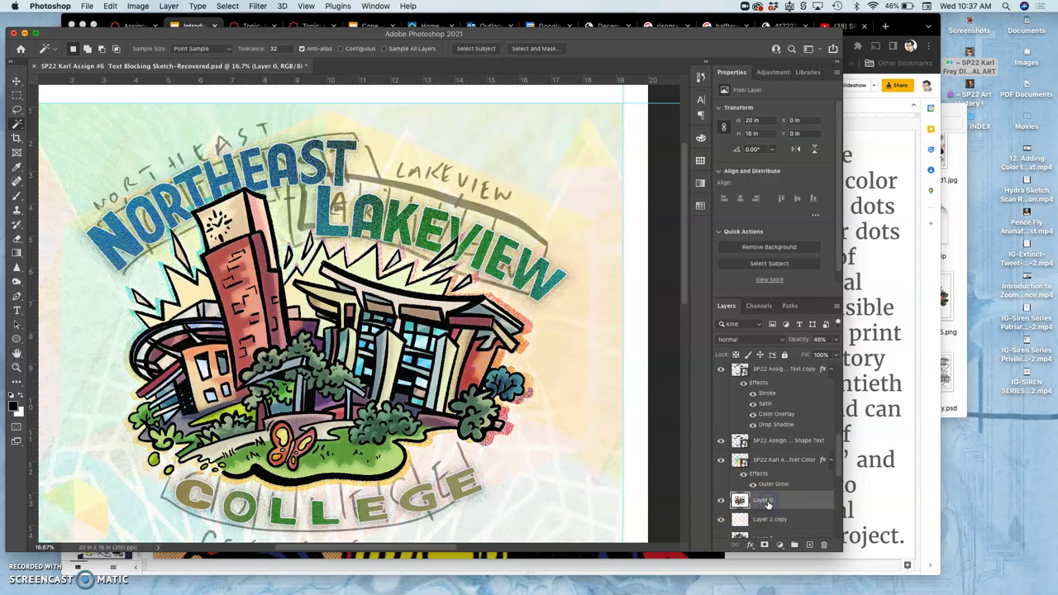
{"action": "left_click", "coordinate": [720, 500]}
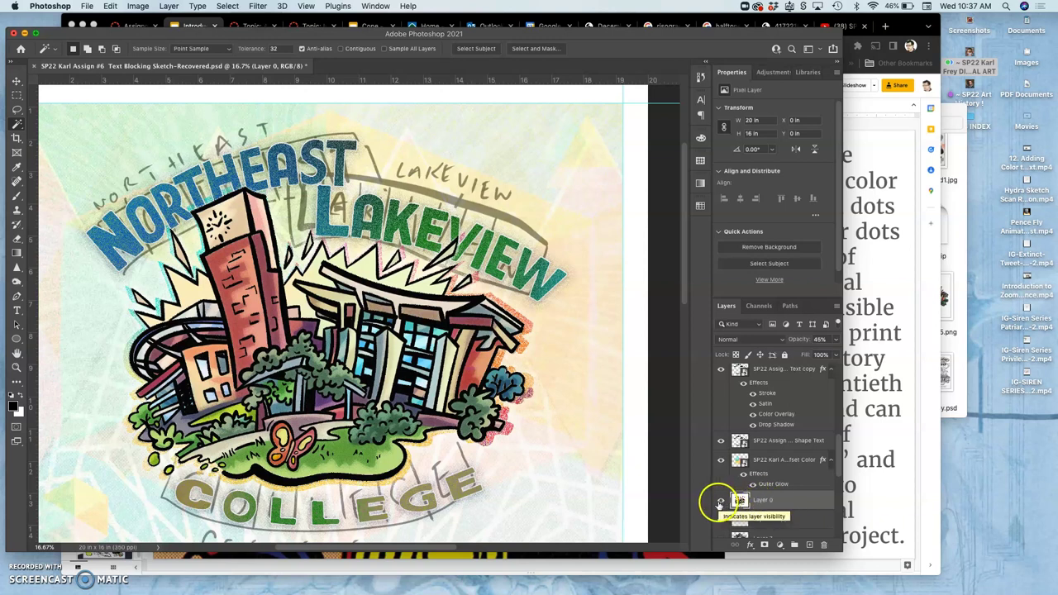
{"action": "scroll", "coordinate": [795, 465], "scroll_direction": "down", "scroll_amount": 5}
Duplicate the spot-illustration colour layer, rasterize the copy, and hide the line-art layer.
{"action": "left_click", "coordinate": [773, 446]}
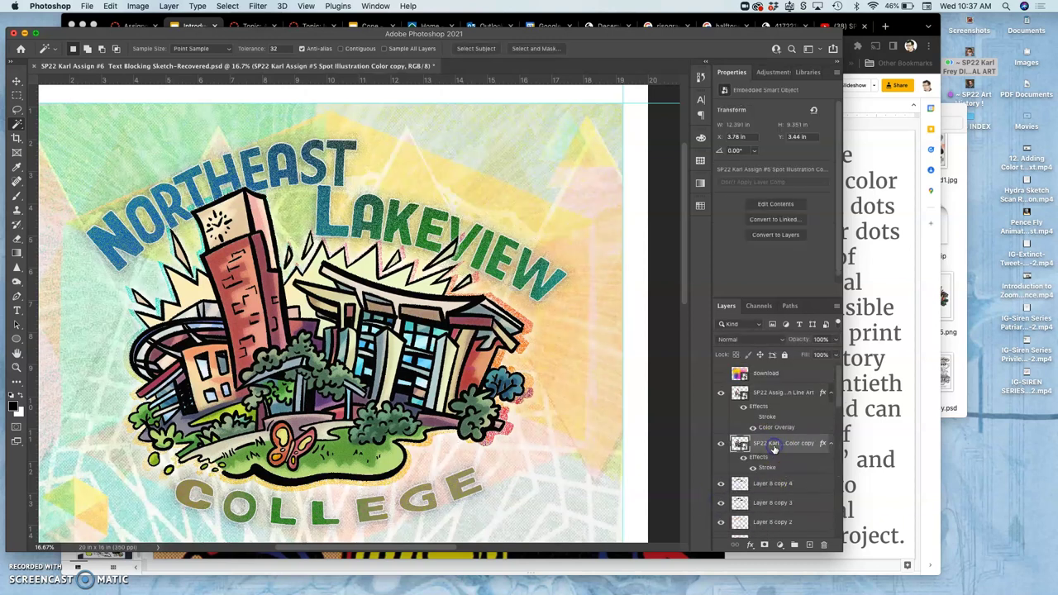
{"action": "key", "text": "super+j"}
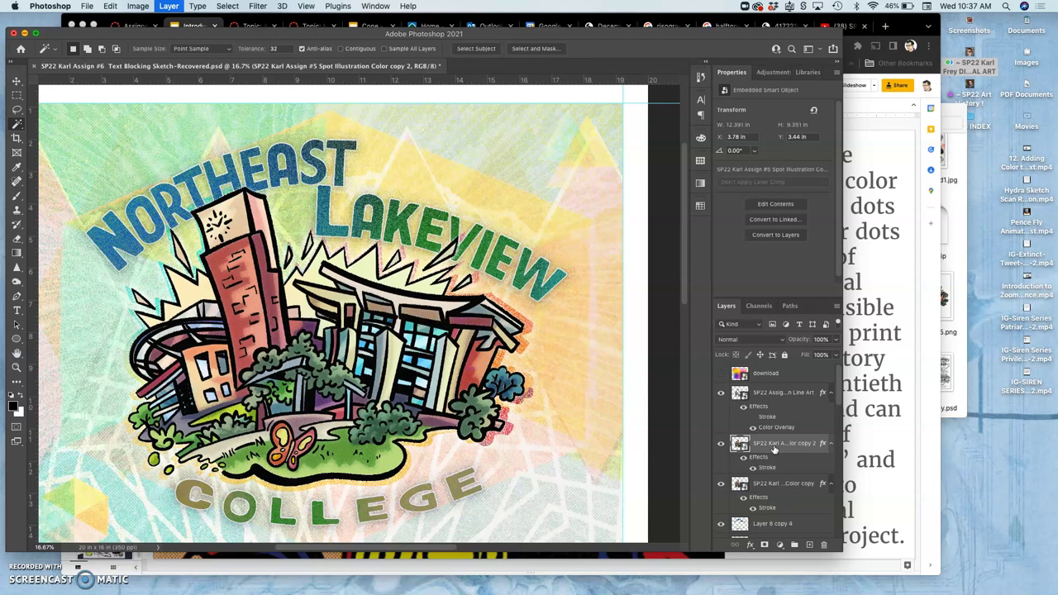
{"action": "right_click", "coordinate": [773, 446]}
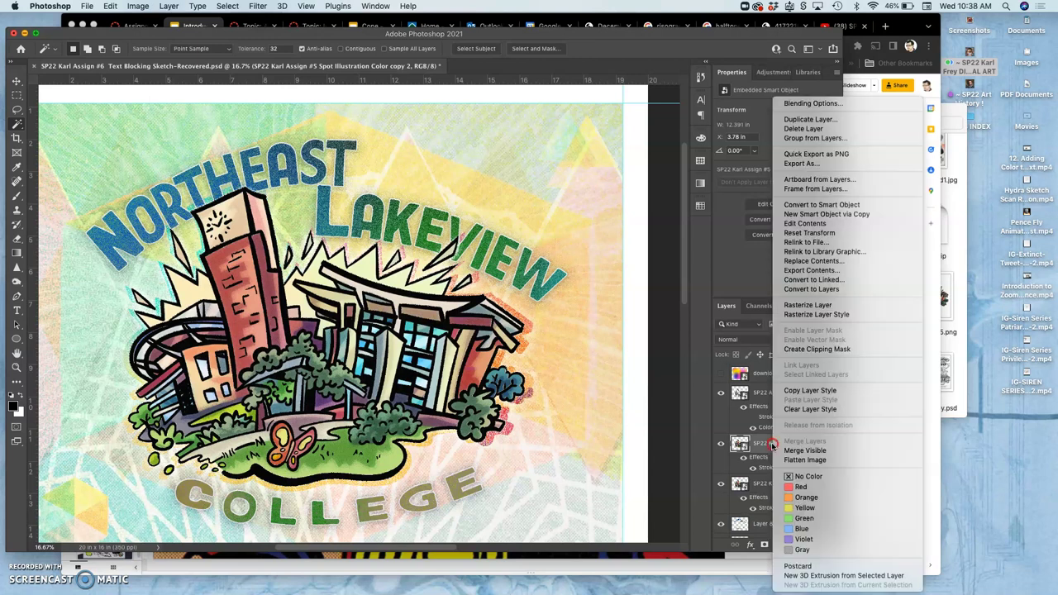
{"action": "left_click", "coordinate": [798, 305]}
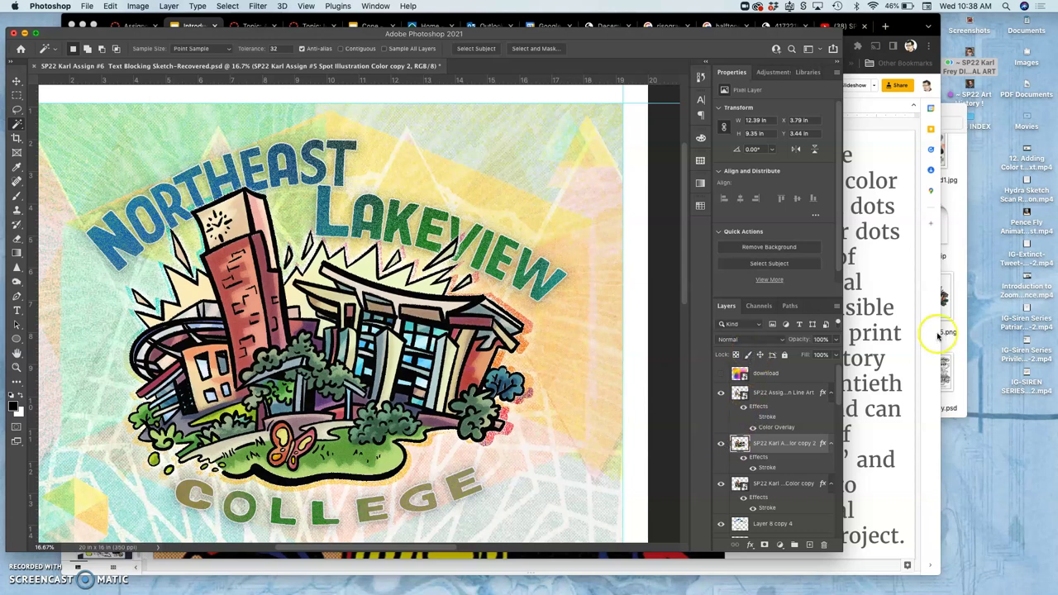
{"action": "left_click", "coordinate": [720, 444]}
{"action": "left_click", "coordinate": [720, 445]}
{"action": "left_click", "coordinate": [720, 393]}
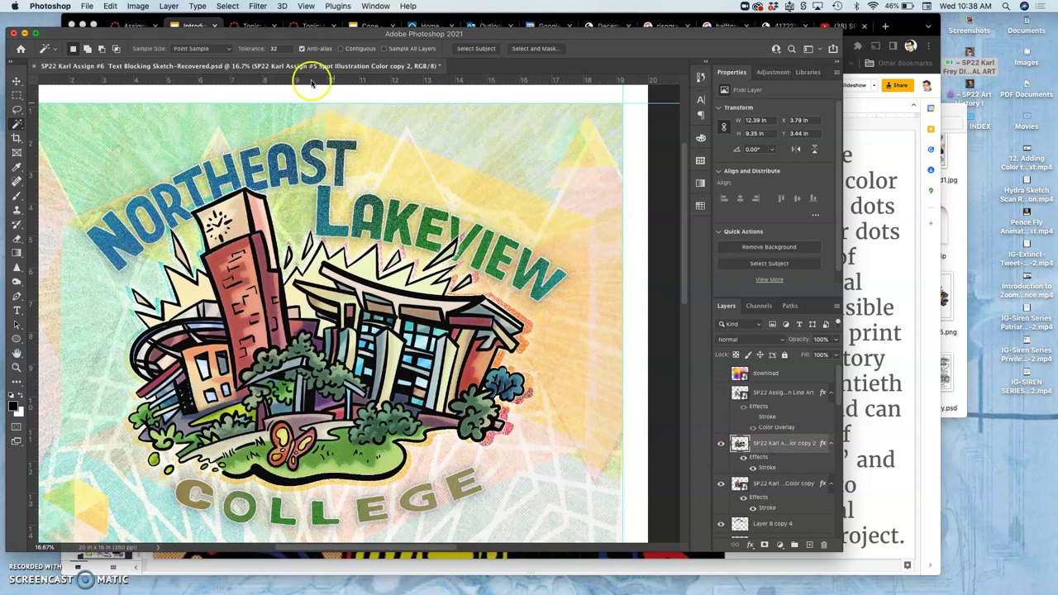
Choose the Sketch > Halftone Pattern effect in the Filter Gallery and zoom its preview out over the artwork.
{"action": "left_click", "coordinate": [258, 7]}
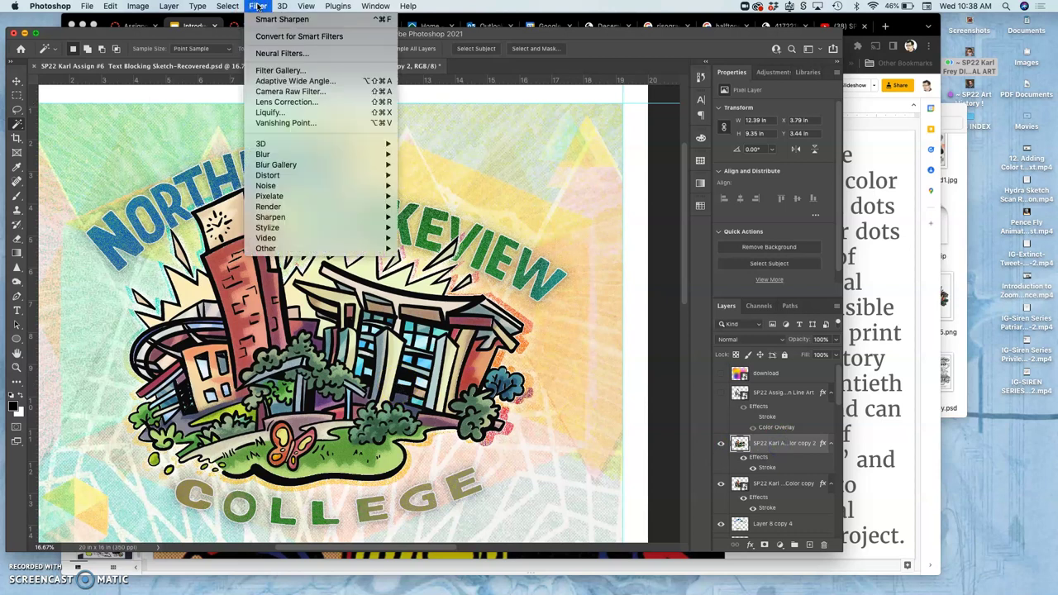
{"action": "left_click", "coordinate": [267, 72]}
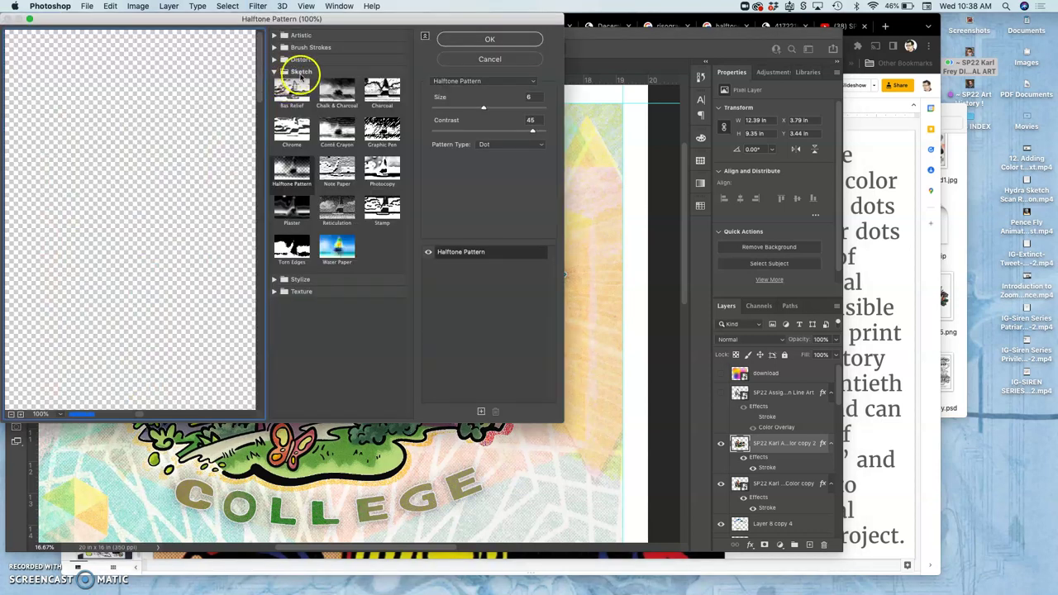
{"action": "left_click", "coordinate": [292, 170]}
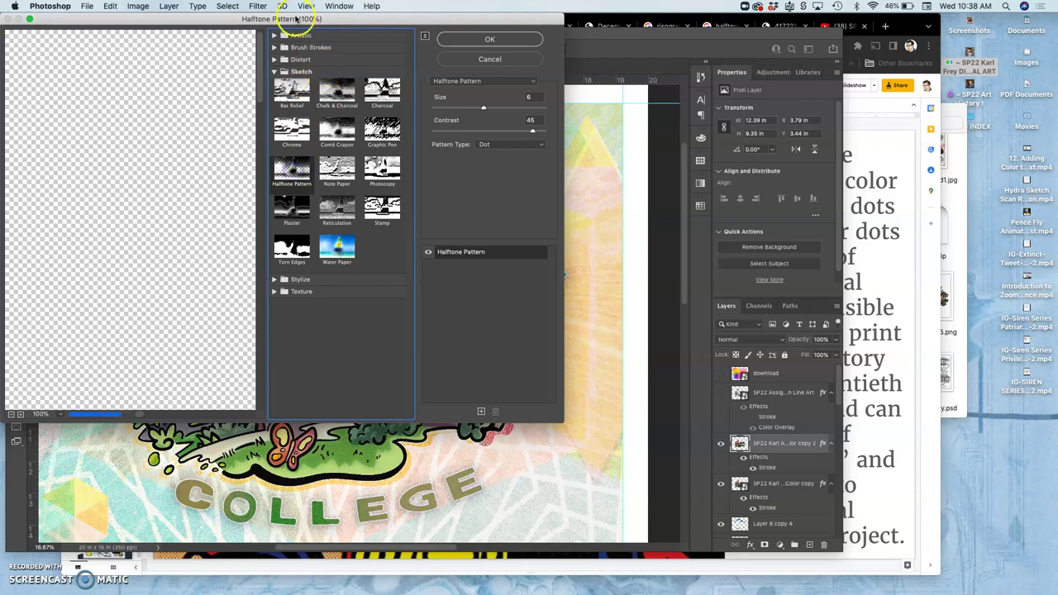
{"action": "left_click_drag", "start_coordinate": [293, 21], "coordinate": [524, 20]}
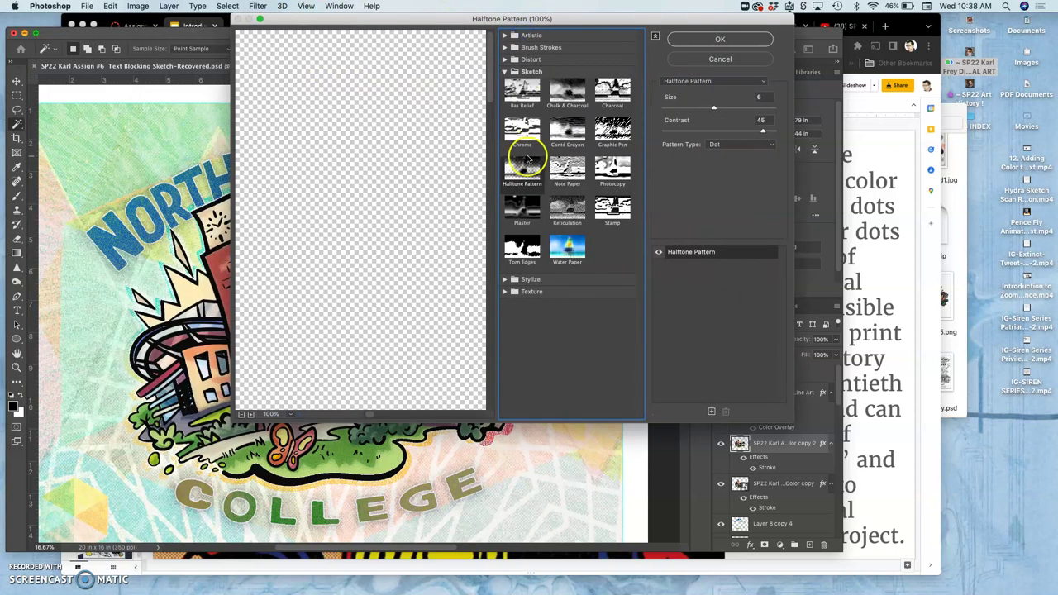
{"action": "left_click_drag", "start_coordinate": [374, 277], "coordinate": [373, 278]}
{"action": "left_click", "coordinate": [373, 278], "text": "alt"}
{"action": "left_click", "coordinate": [373, 277], "text": "alt"}
{"action": "left_click", "coordinate": [373, 277], "text": "alt"}
{"action": "scroll", "coordinate": [373, 278], "scroll_direction": "down", "scroll_amount": 3}
{"action": "scroll", "coordinate": [374, 278], "scroll_direction": "up", "scroll_amount": 3}
{"action": "scroll", "coordinate": [373, 277], "scroll_direction": "down", "scroll_amount": 5}
{"action": "scroll", "coordinate": [374, 278], "scroll_direction": "right", "scroll_amount": 5}
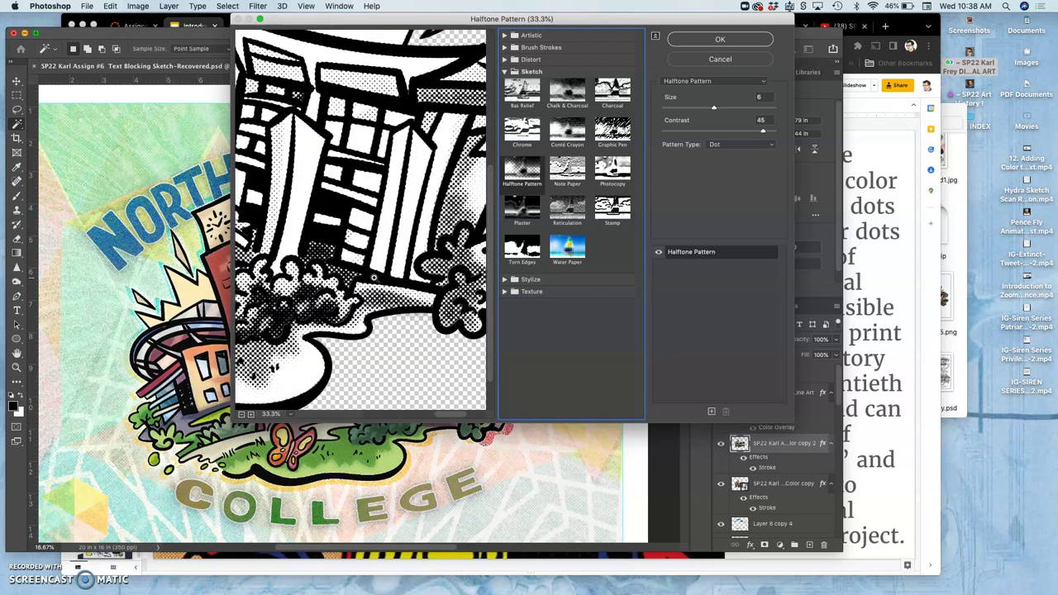
{"action": "scroll", "coordinate": [373, 278], "scroll_direction": "up", "scroll_amount": 5}
{"action": "scroll", "coordinate": [374, 278], "scroll_direction": "down", "scroll_amount": 5}
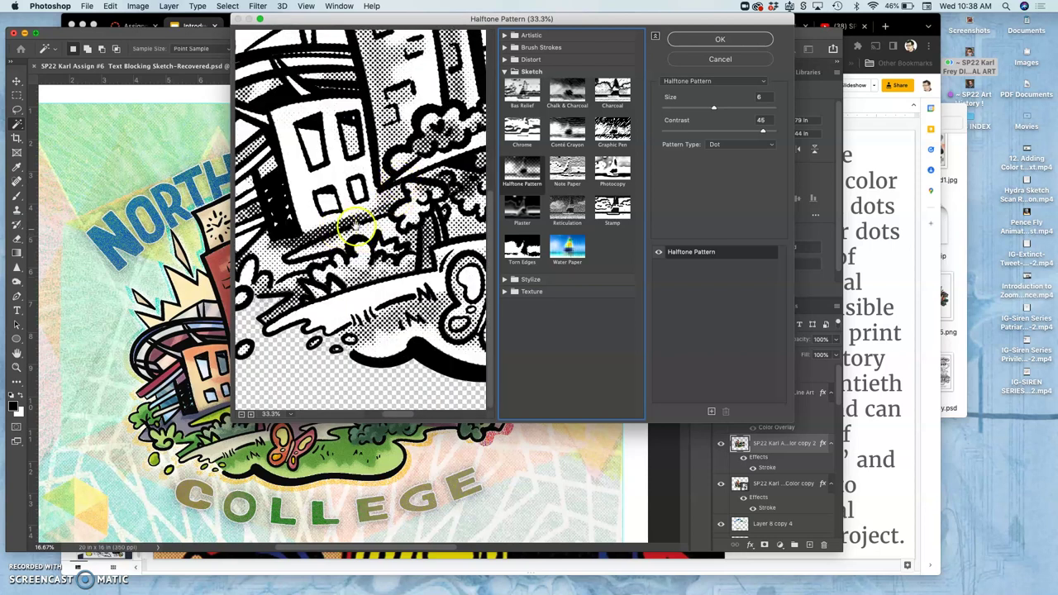
{"action": "scroll", "coordinate": [347, 261], "scroll_direction": "up", "scroll_amount": 5}
{"action": "scroll", "coordinate": [346, 263], "scroll_direction": "down", "scroll_amount": 3}
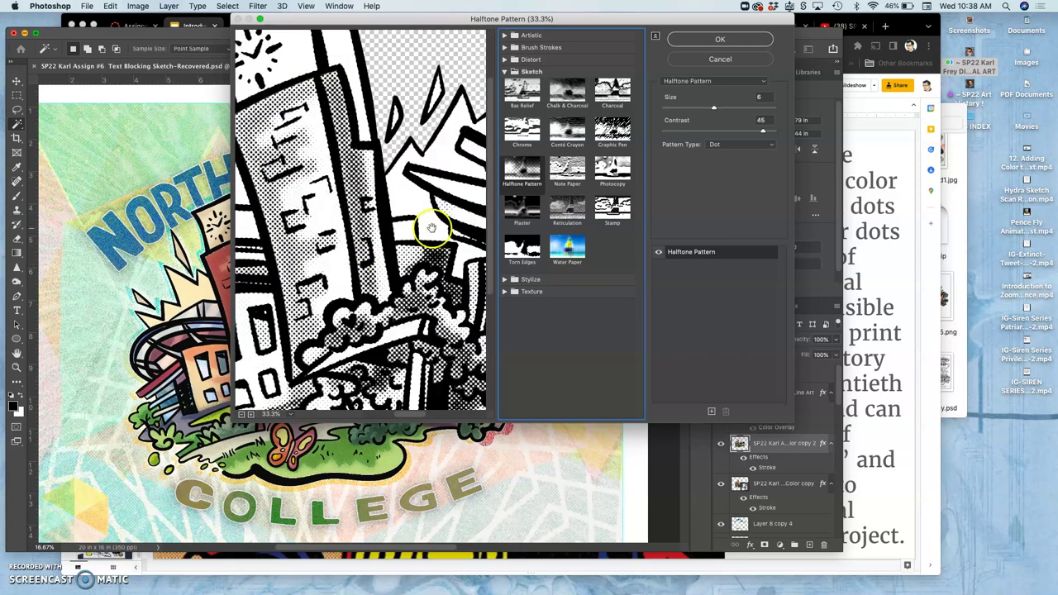
Set the Halftone Pattern size to 7 and contrast to 43, previewing the Circle pattern.
{"action": "left_click", "coordinate": [716, 109]}
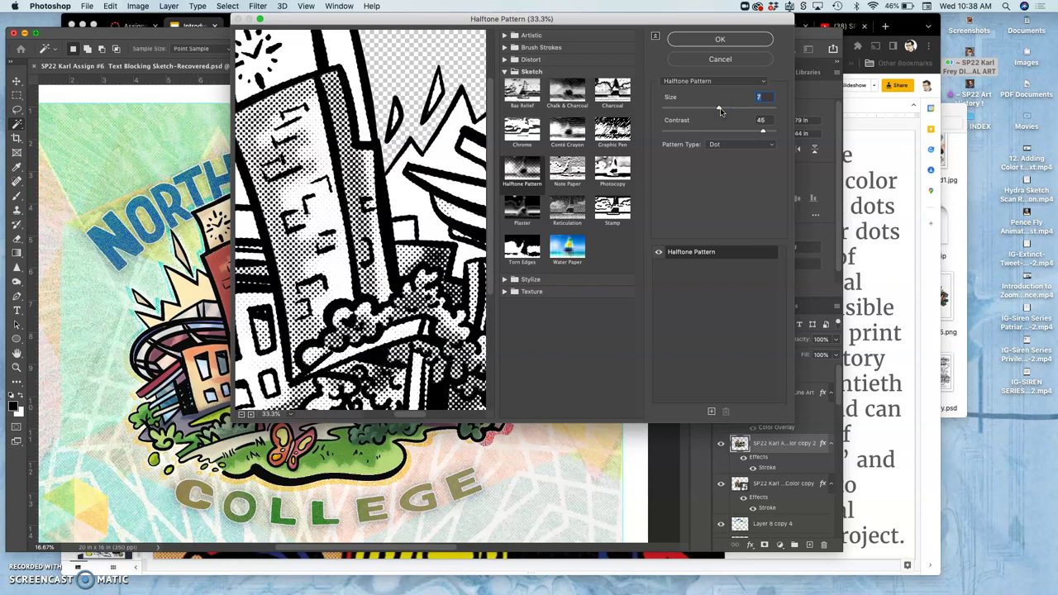
{"action": "left_click_drag", "start_coordinate": [736, 124], "coordinate": [762, 135]}
{"action": "left_click", "coordinate": [772, 146]}
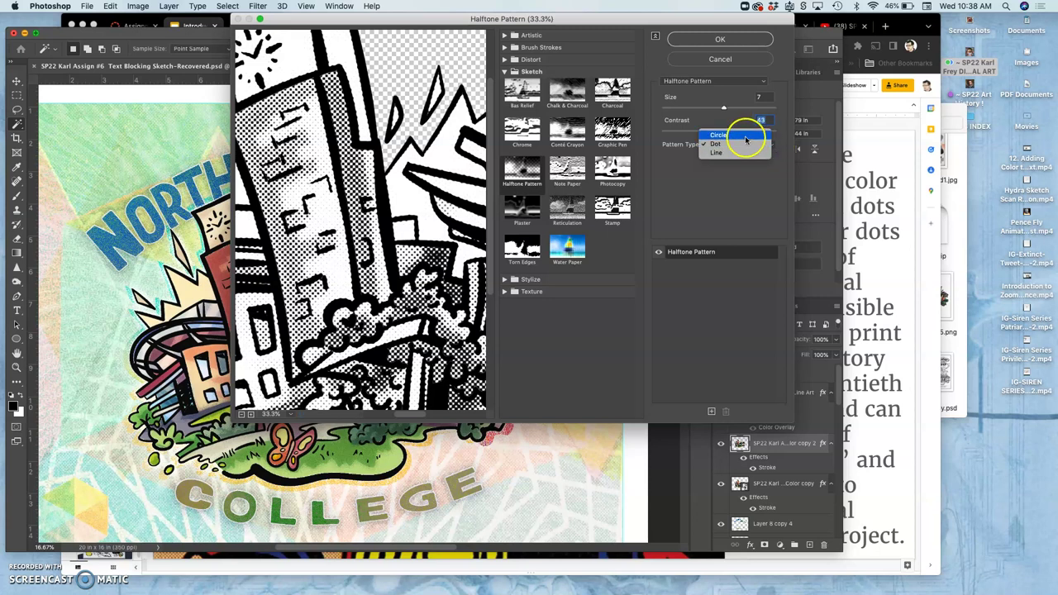
{"action": "left_click", "coordinate": [746, 137]}
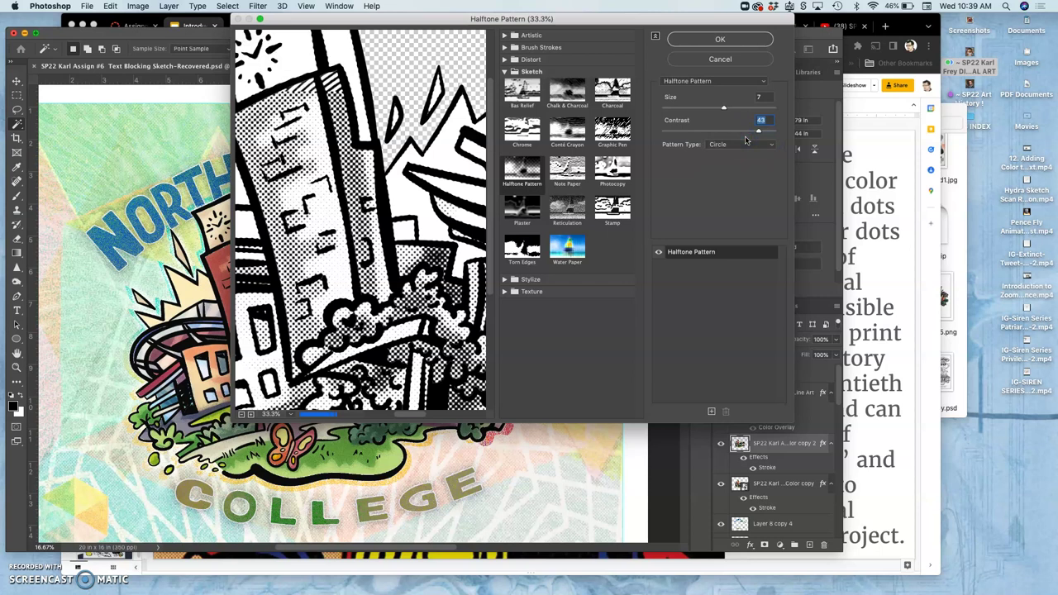
{"action": "left_click", "coordinate": [248, 83], "text": "alt"}
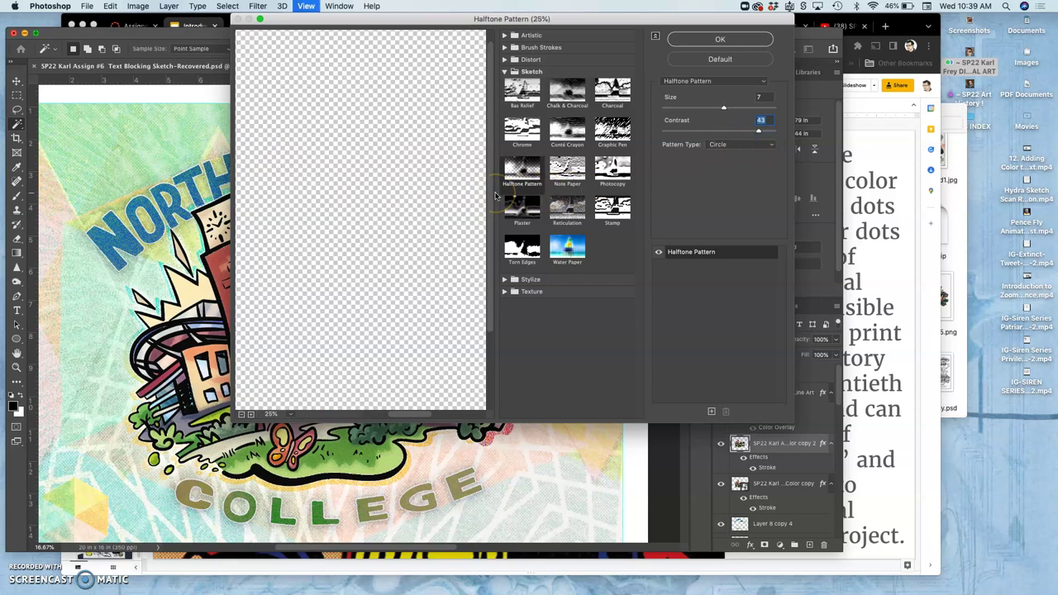
{"action": "left_click", "coordinate": [375, 213], "text": "alt"}
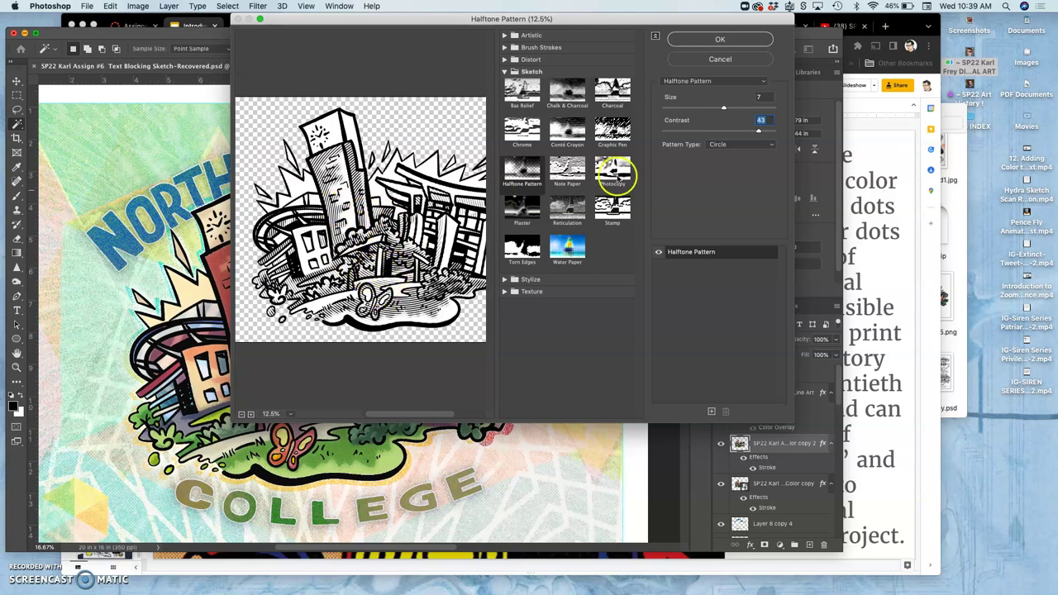
Try the Line pattern, settle on Dot, and apply the halftone filter.
{"action": "left_click", "coordinate": [724, 144]}
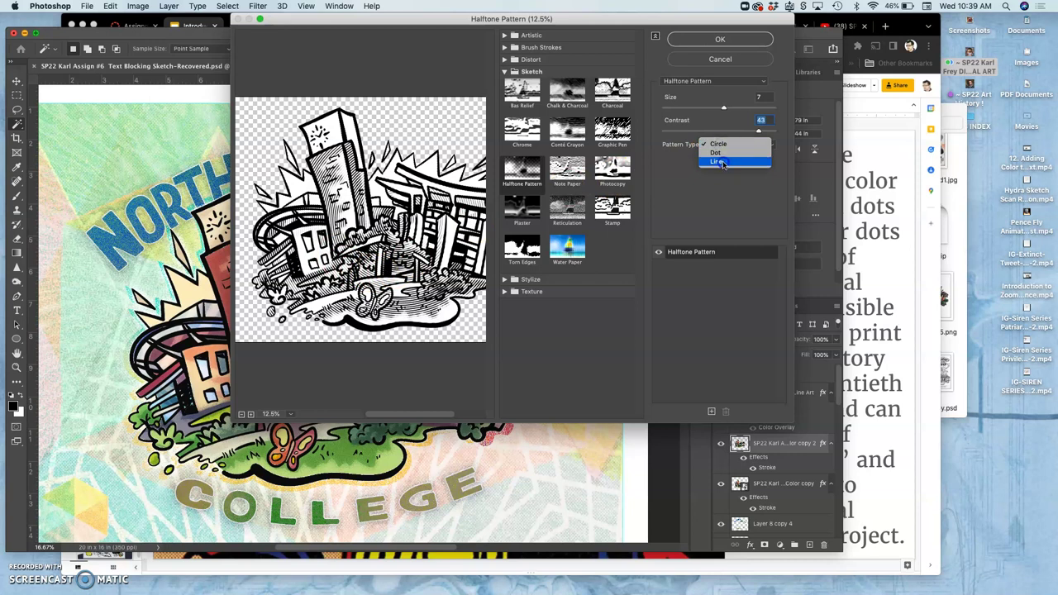
{"action": "left_click", "coordinate": [723, 163]}
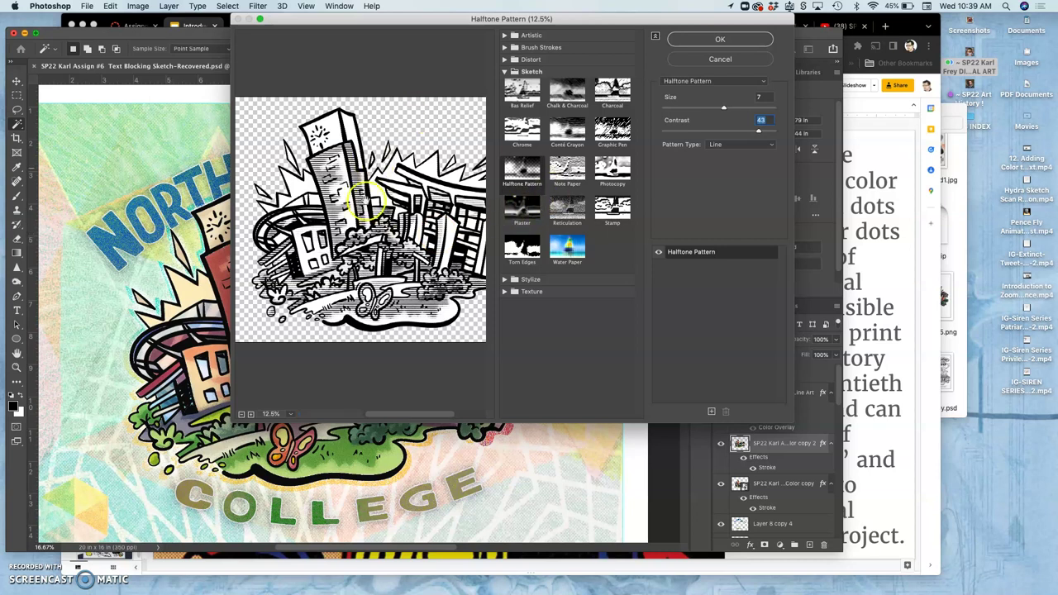
{"action": "left_click", "coordinate": [739, 147]}
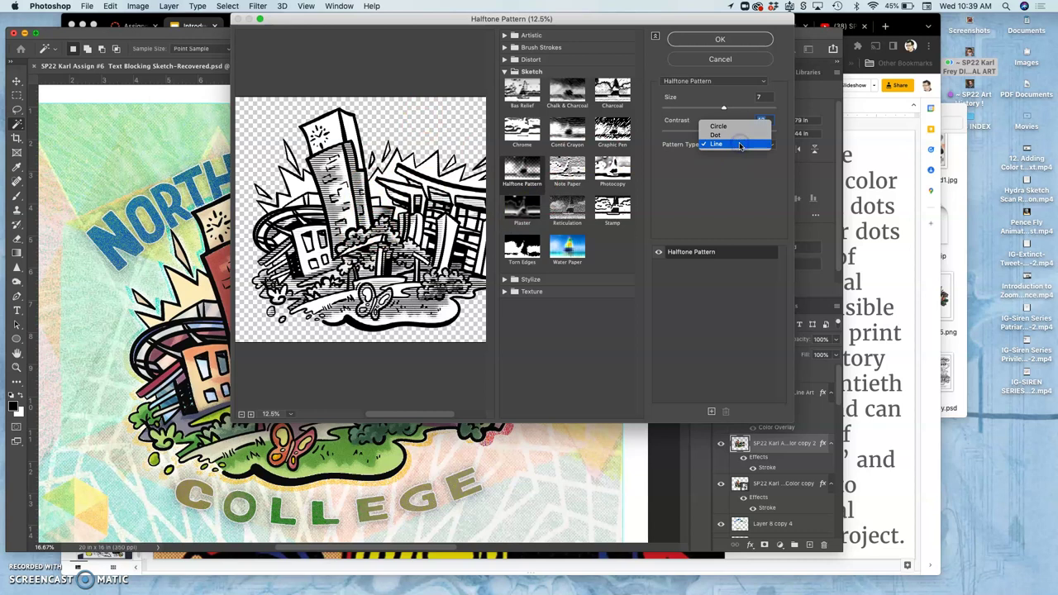
{"action": "left_click", "coordinate": [728, 127]}
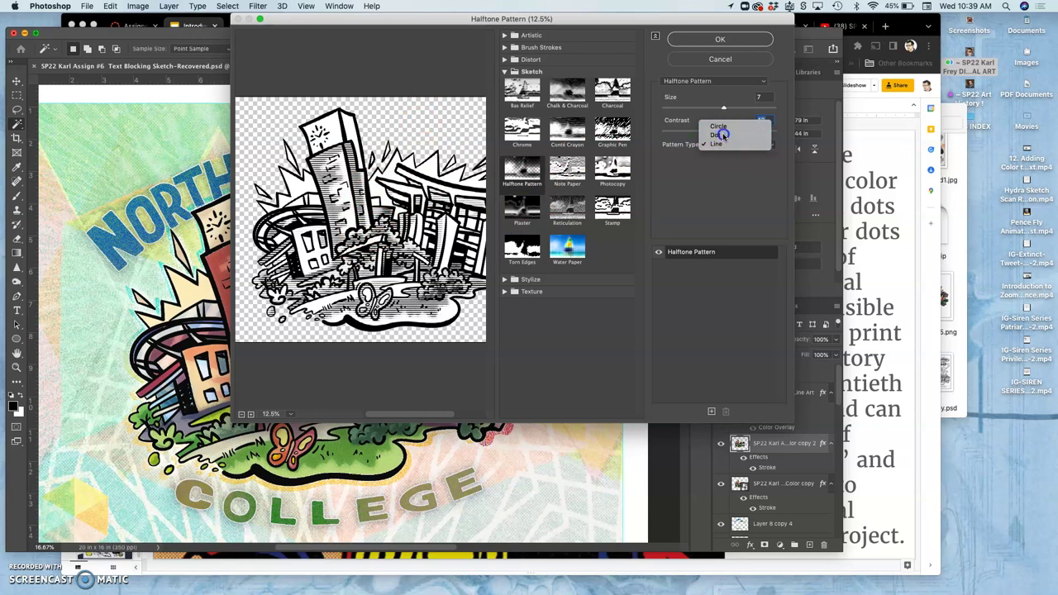
{"action": "left_click", "coordinate": [723, 135]}
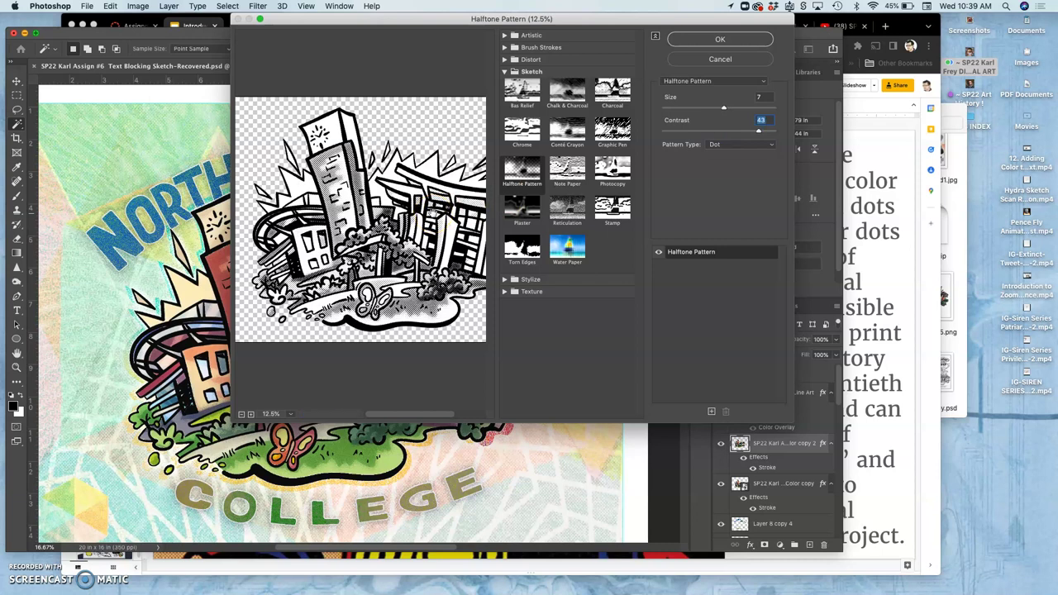
{"action": "left_click", "coordinate": [714, 41]}
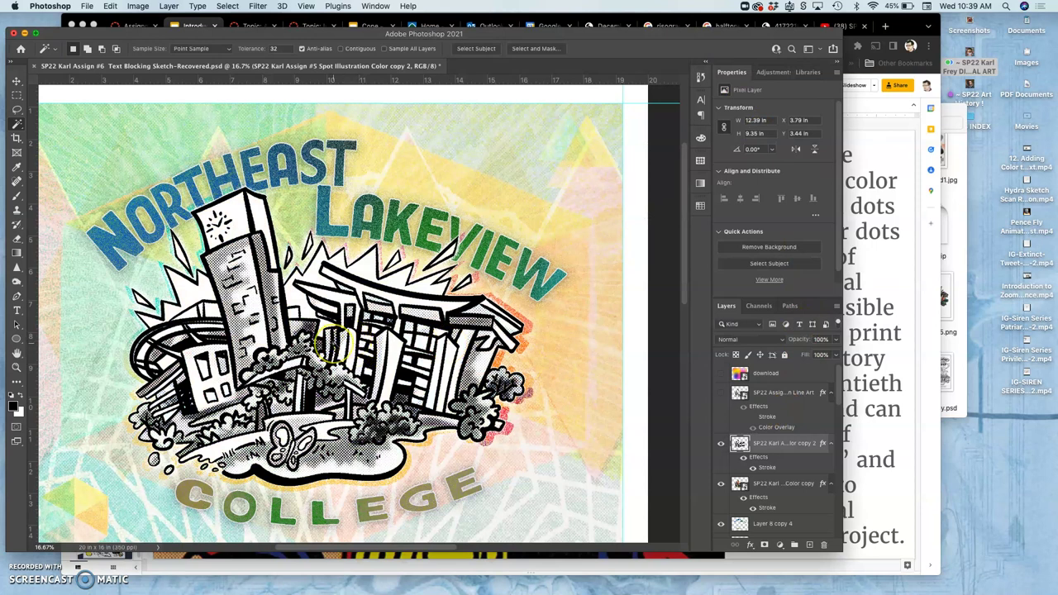
Blend the Spot Illustration Color copy 2 layer in Soft Light after previewing Pin Light.
{"action": "scroll", "coordinate": [355, 314], "scroll_direction": "down", "scroll_amount": 2}
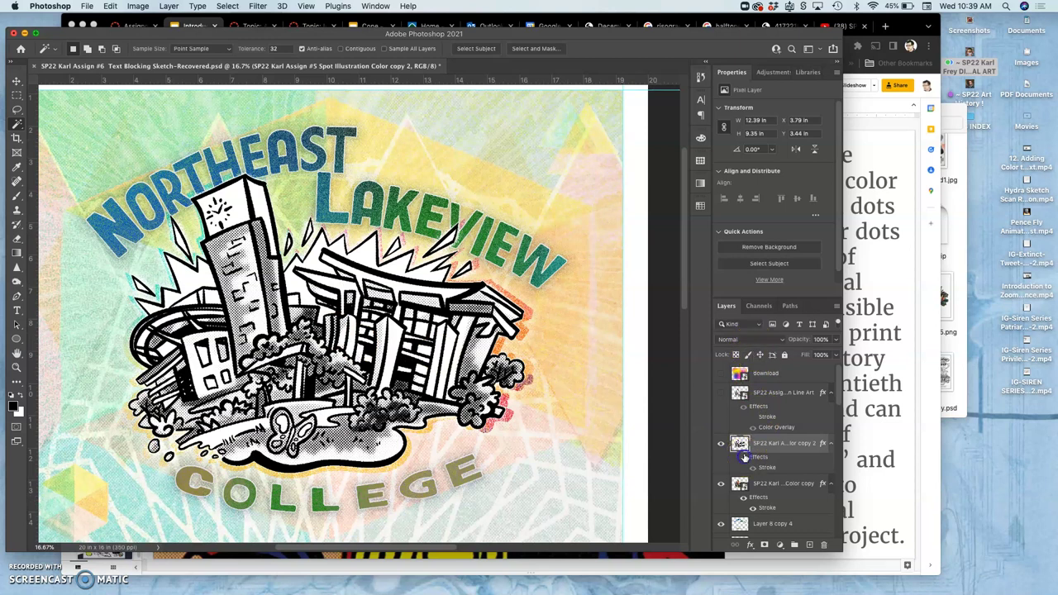
{"action": "left_click", "coordinate": [748, 340]}
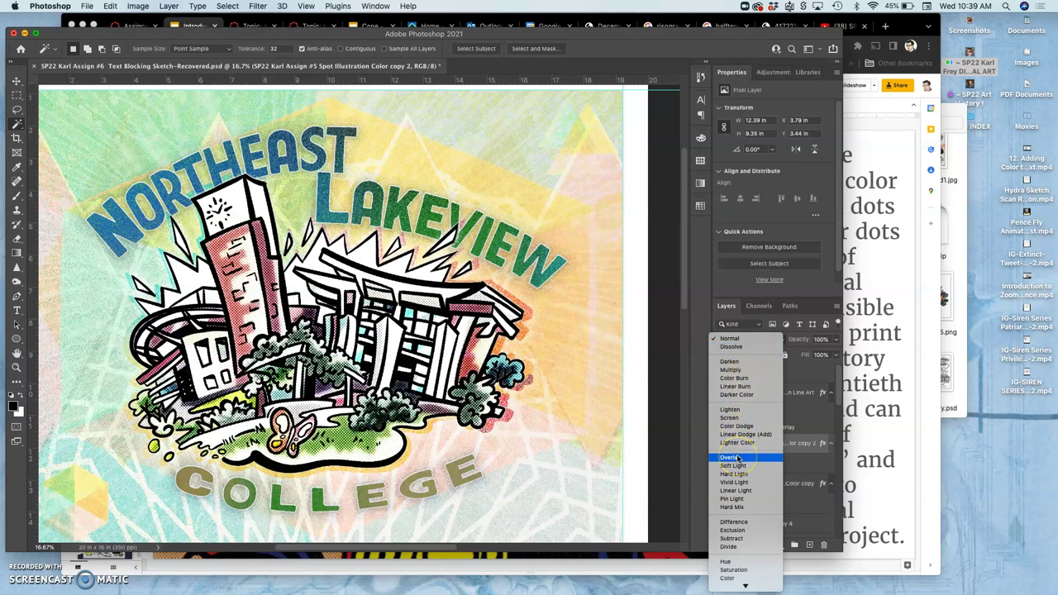
{"action": "left_click", "coordinate": [731, 499]}
{"action": "left_click", "coordinate": [733, 467]}
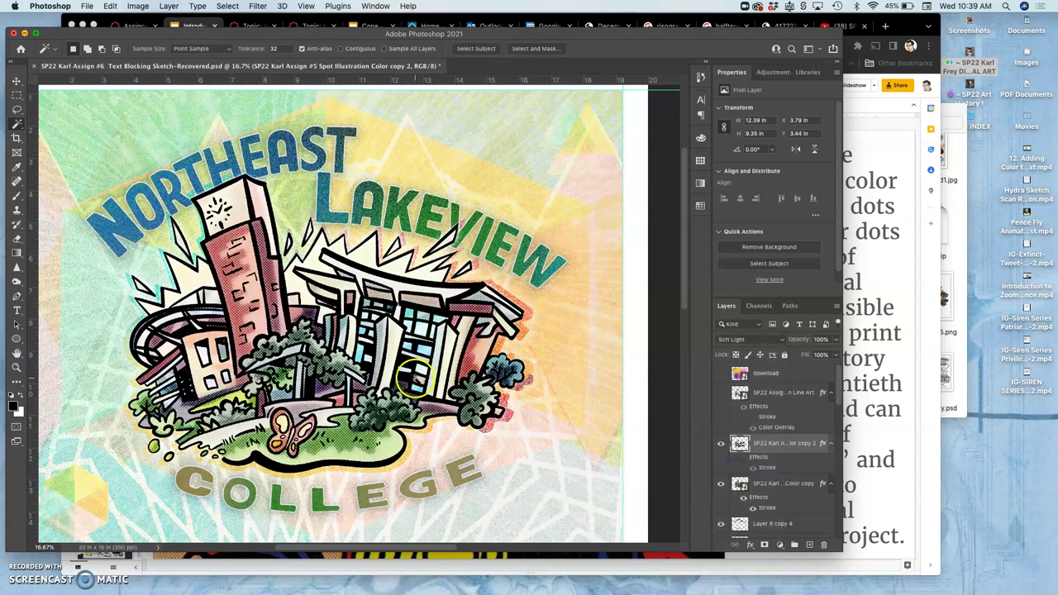
{"action": "key", "text": "super+plus"}
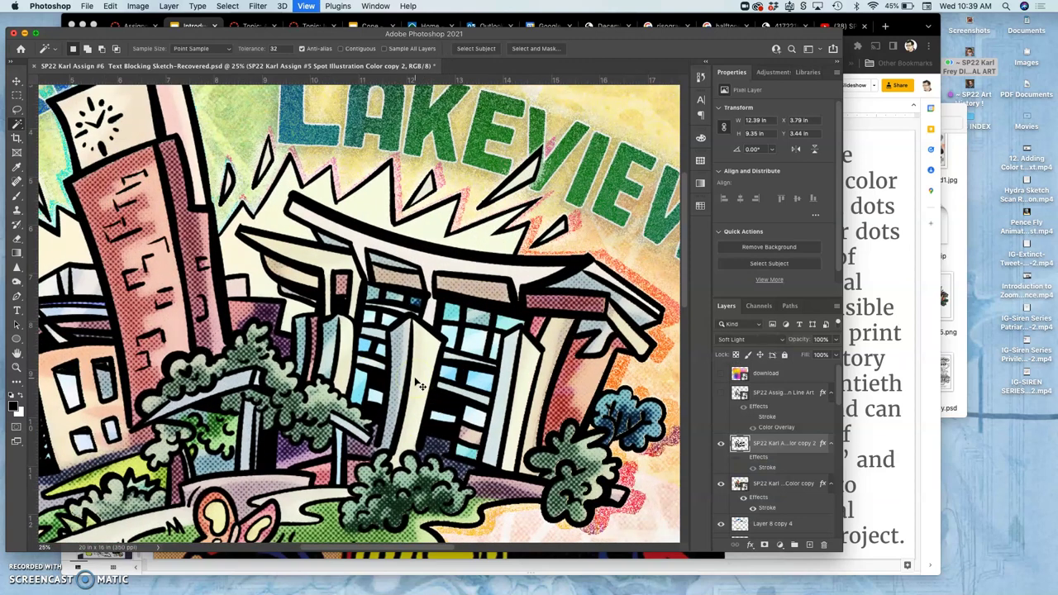
{"action": "key", "text": "super+plus"}
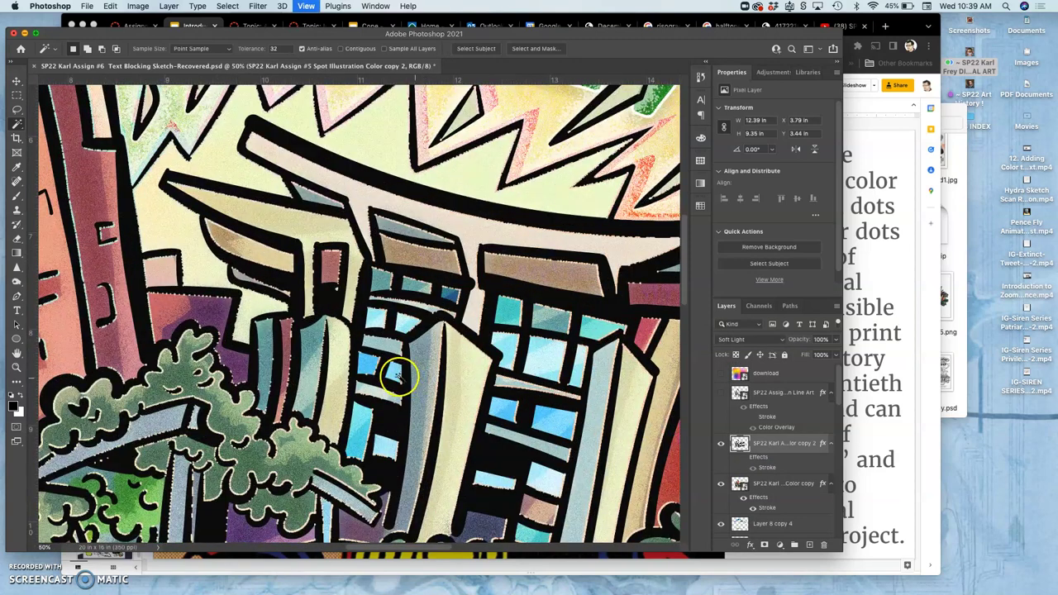
{"action": "left_click", "coordinate": [305, 331]}
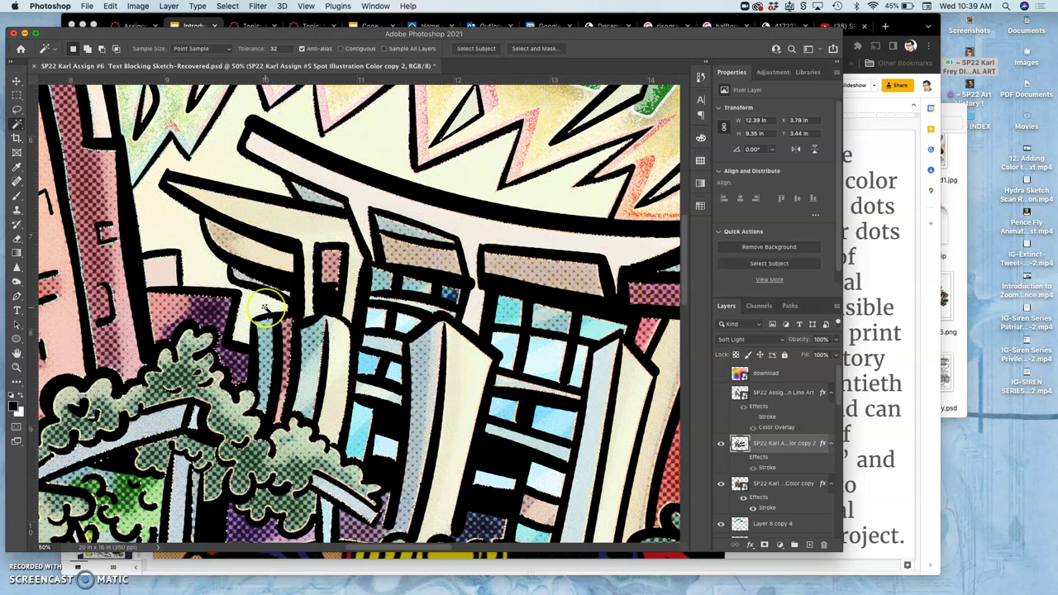
{"action": "scroll", "coordinate": [266, 307], "scroll_direction": "left", "scroll_amount": 10}
{"action": "scroll", "coordinate": [266, 307], "scroll_direction": "down", "scroll_amount": 3}
{"action": "scroll", "coordinate": [266, 307], "scroll_direction": "down", "scroll_amount": 5}
{"action": "scroll", "coordinate": [266, 307], "scroll_direction": "right", "scroll_amount": 2}
{"action": "scroll", "coordinate": [266, 308], "scroll_direction": "right", "scroll_amount": 12}
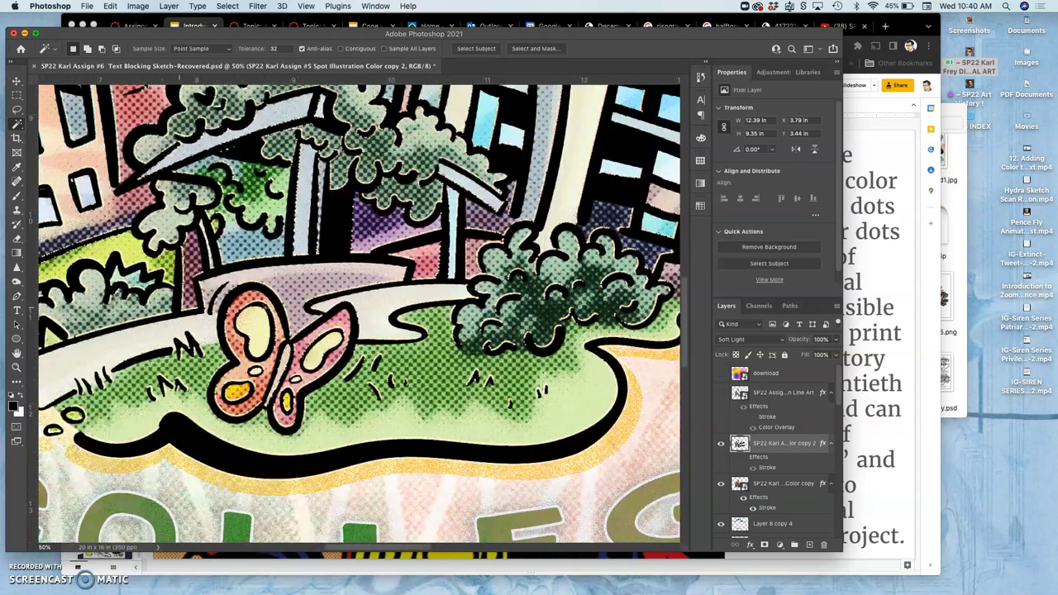
{"action": "scroll", "coordinate": [266, 307], "scroll_direction": "up", "scroll_amount": 8}
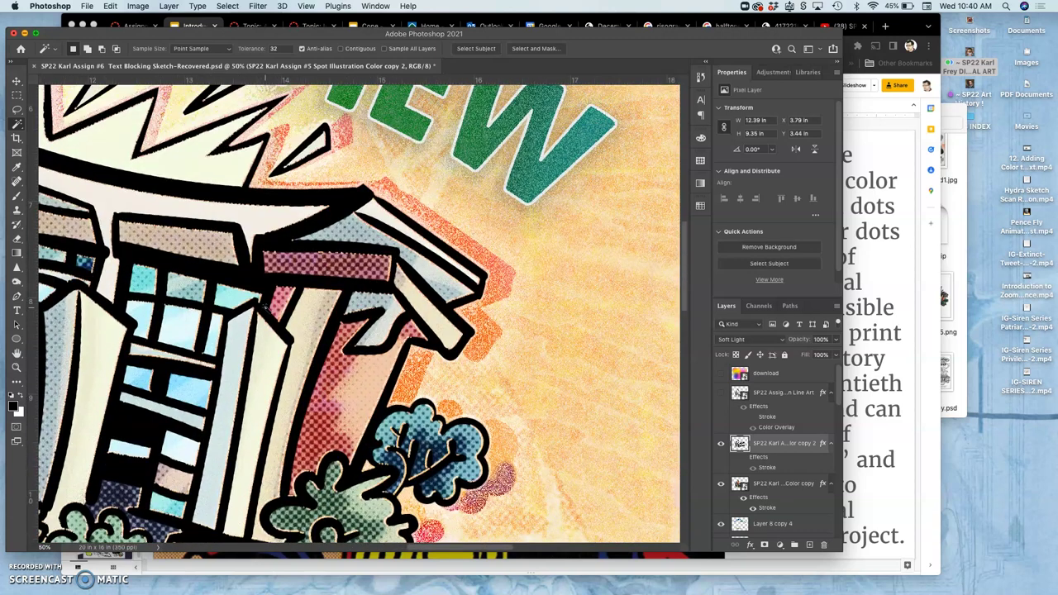
{"action": "scroll", "coordinate": [266, 306], "scroll_direction": "left", "scroll_amount": 3}
{"action": "scroll", "coordinate": [265, 307], "scroll_direction": "up", "scroll_amount": 2}
{"action": "key", "text": "super+minus"}
{"action": "key", "text": "super+minus"}
{"action": "key", "text": "super+minus"}
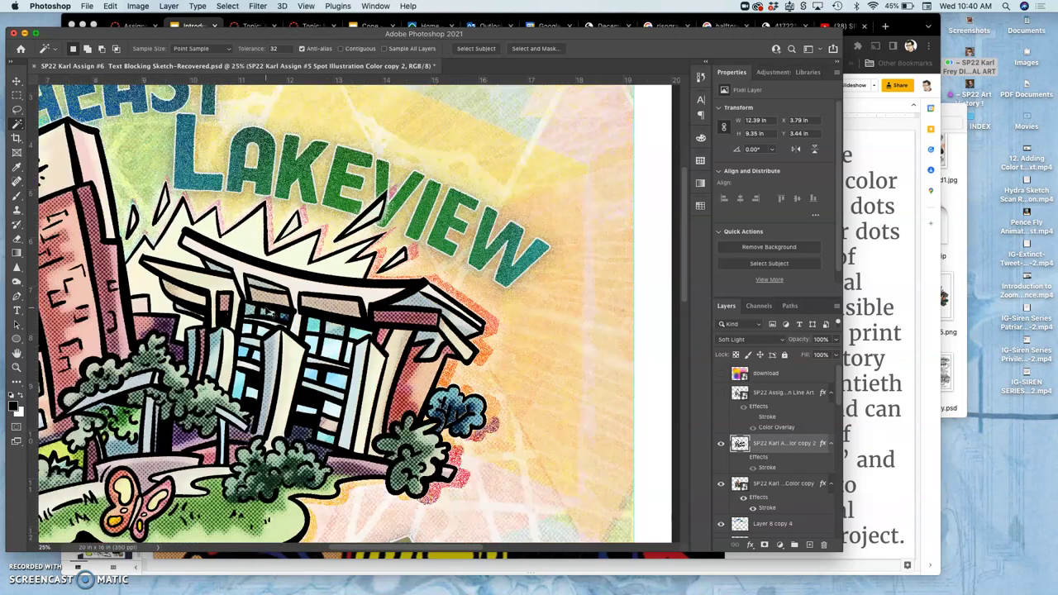
{"action": "key", "text": "super+minus"}
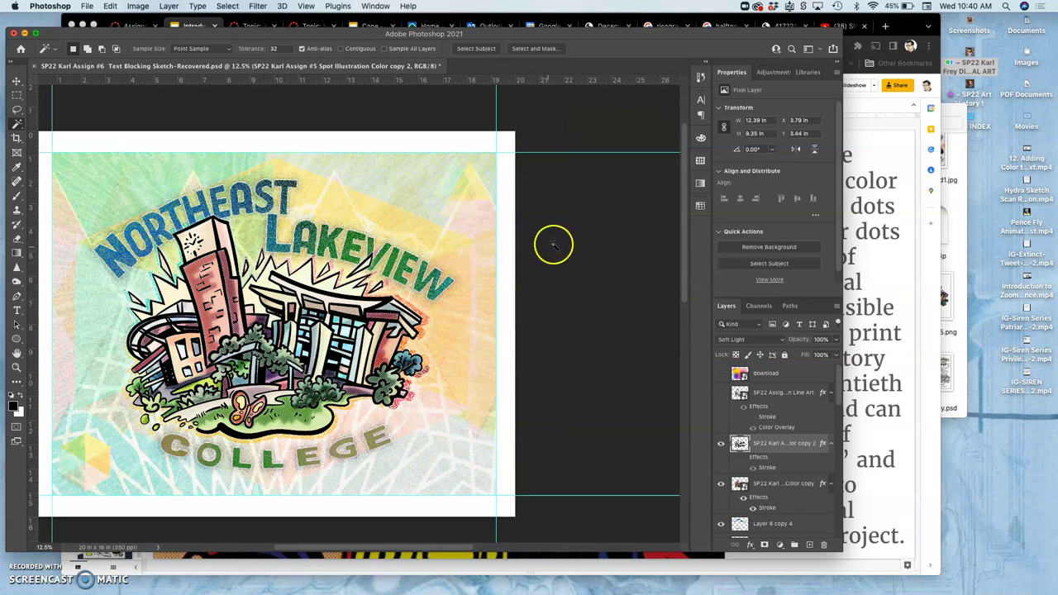
Select Layer 8 copy and hide Layer 8 copies 2, 3 and 4.
{"action": "left_click", "coordinate": [835, 341]}
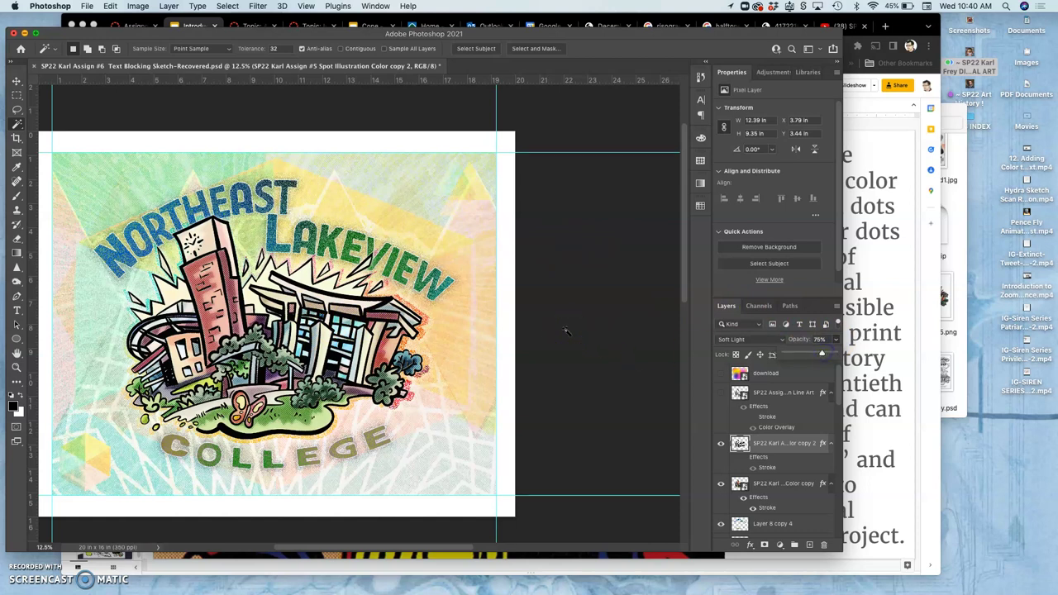
{"action": "left_click", "coordinate": [678, 368]}
{"action": "left_click", "coordinate": [754, 447]}
{"action": "scroll", "coordinate": [753, 450], "scroll_direction": "down", "scroll_amount": 5}
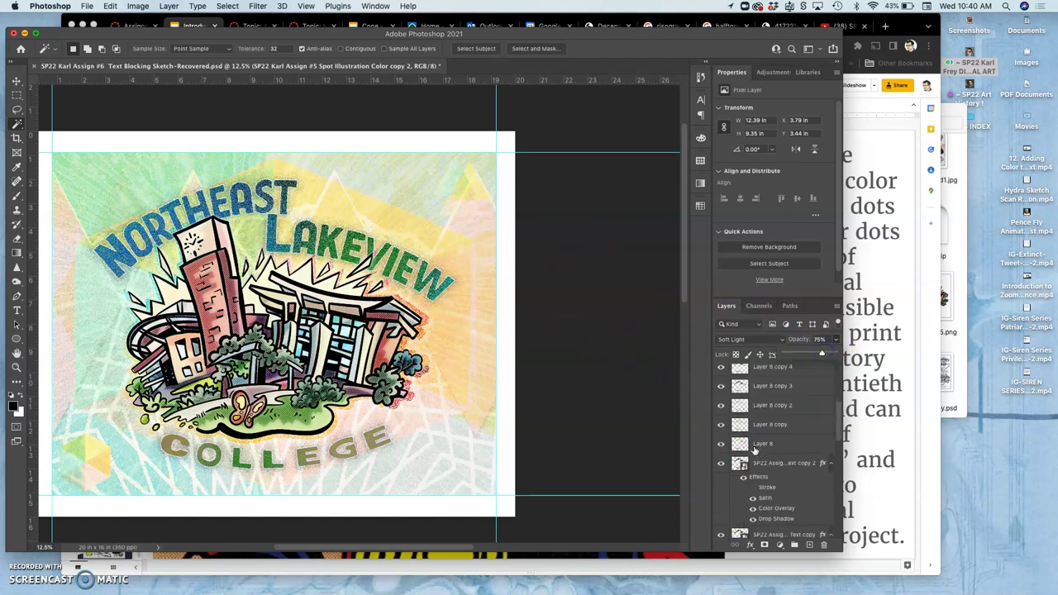
{"action": "scroll", "coordinate": [753, 451], "scroll_direction": "up", "scroll_amount": 2}
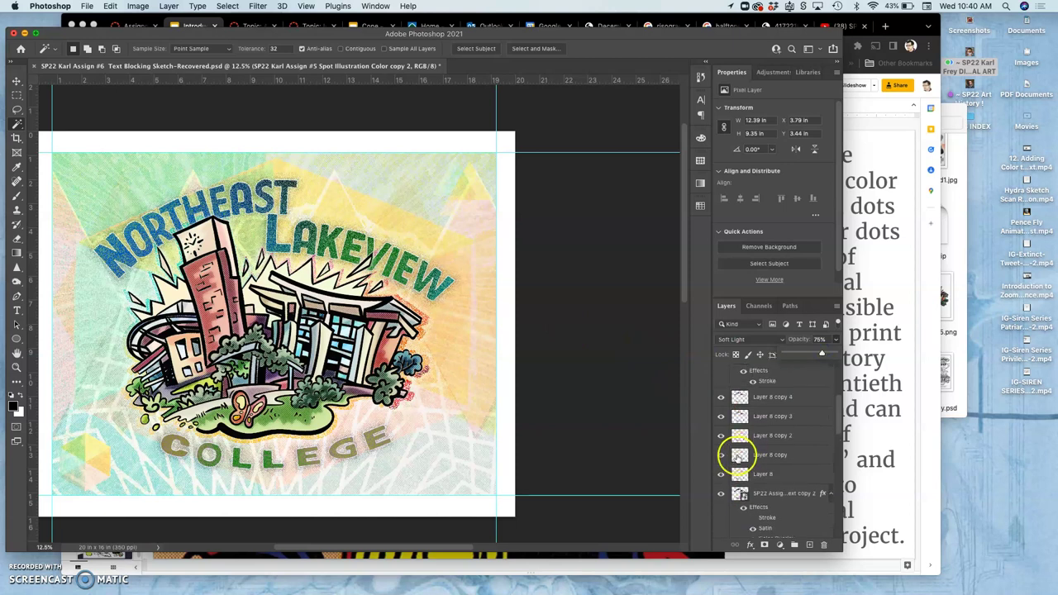
{"action": "left_click", "coordinate": [721, 456]}
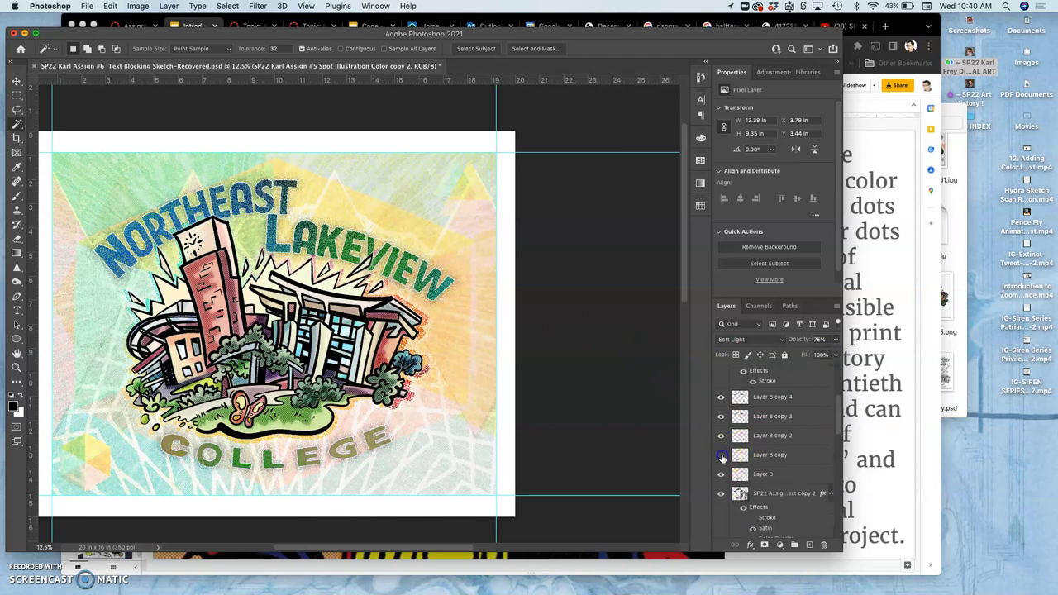
{"action": "left_click", "coordinate": [760, 454]}
{"action": "left_click", "coordinate": [723, 437]}
{"action": "left_click", "coordinate": [723, 418]}
{"action": "left_click", "coordinate": [721, 397]}
Duplicate Layer 8 copy as Layer 8 copy 5 and hide the original.
{"action": "left_click", "coordinate": [785, 459]}
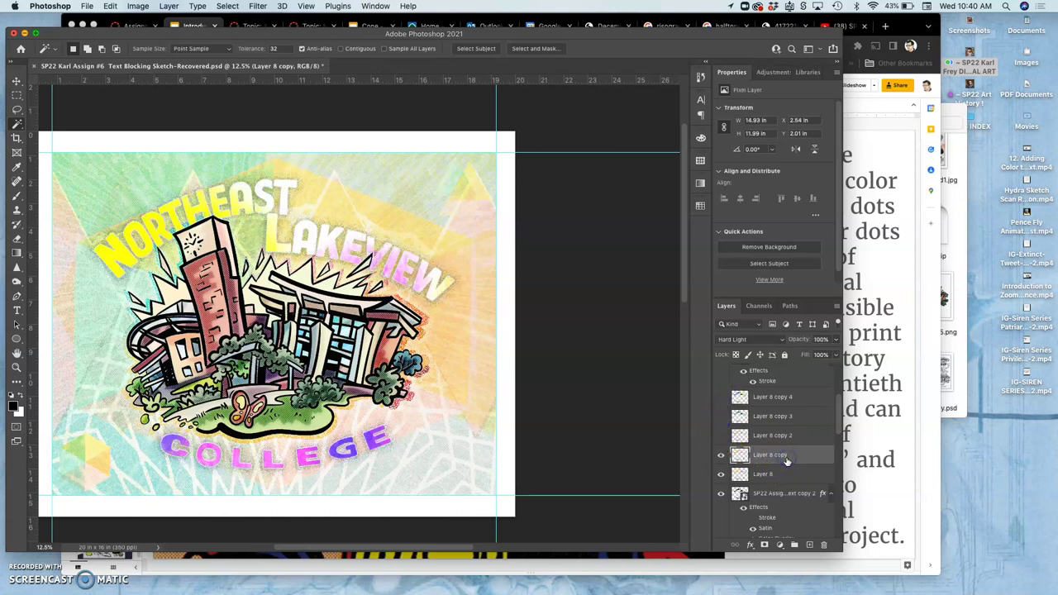
{"action": "key", "text": "super+j"}
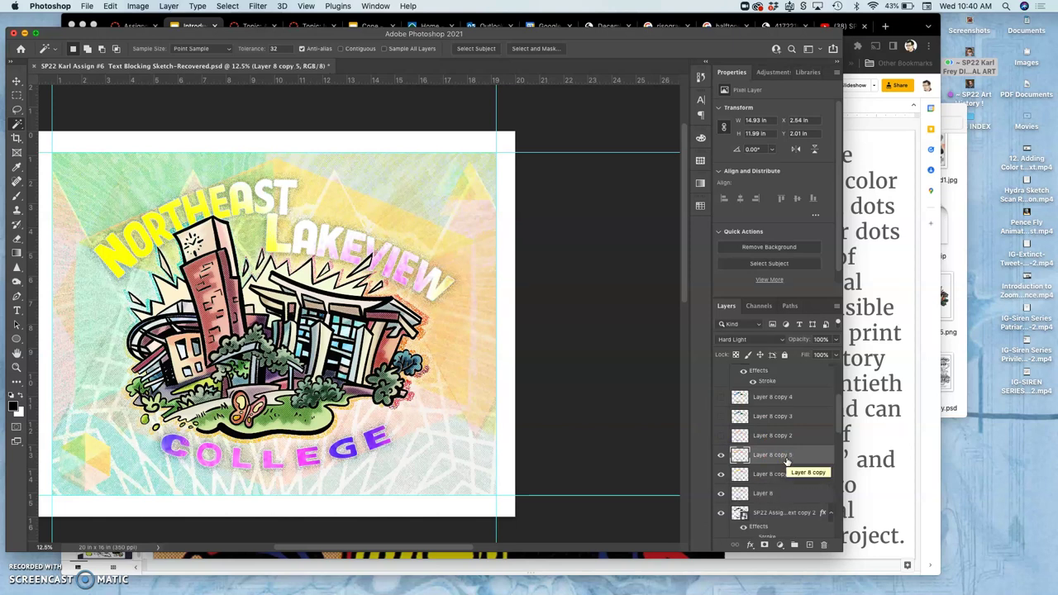
{"action": "left_click", "coordinate": [720, 473]}
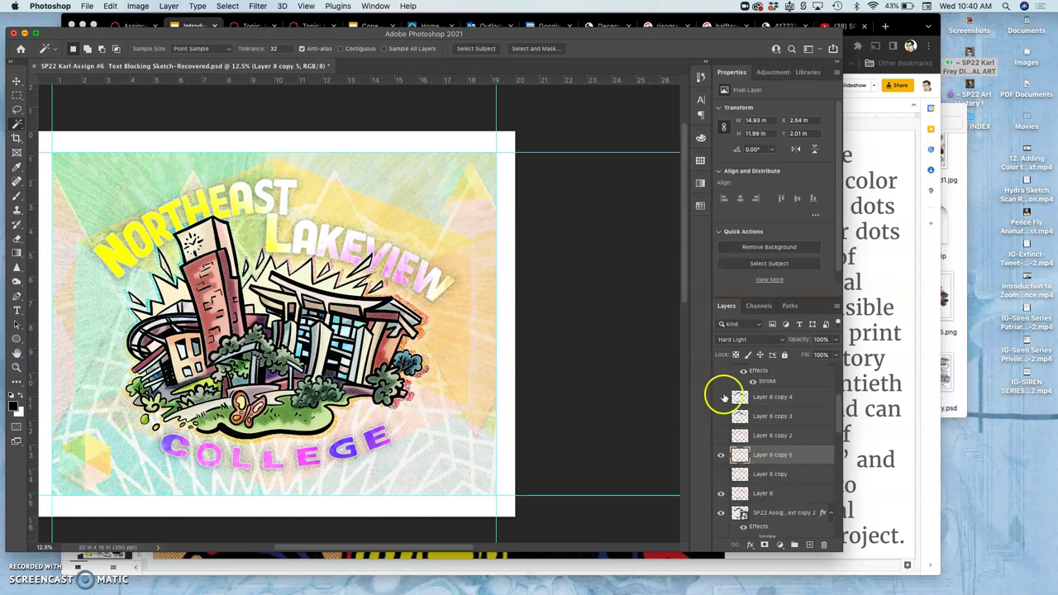
Reapply the last halftone filter to Layer 8 copy 5 and zoom in on the NORTHEAST lettering.
{"action": "left_click", "coordinate": [259, 8]}
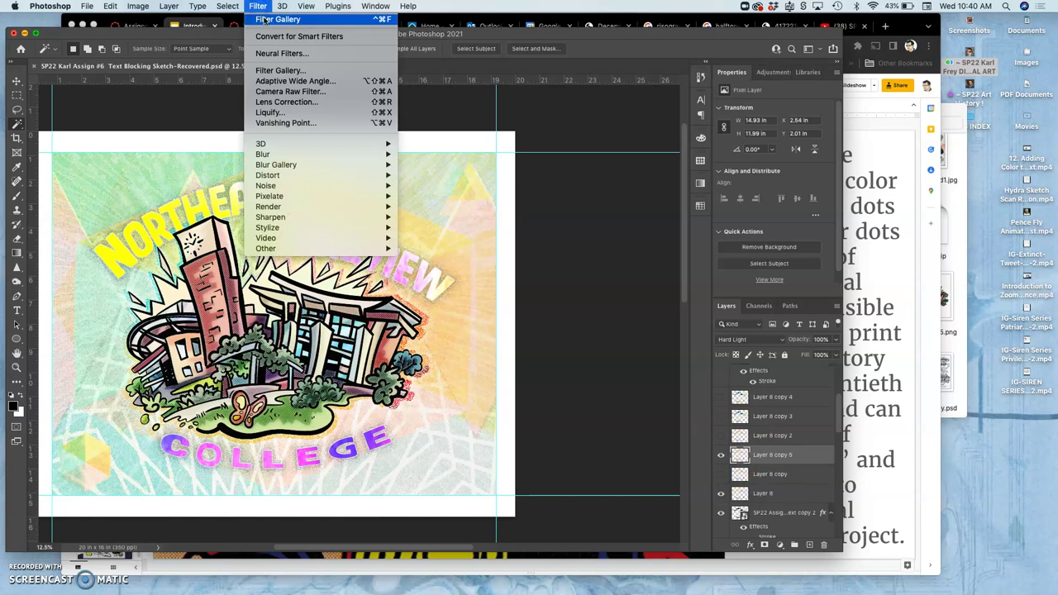
{"action": "left_click", "coordinate": [266, 20]}
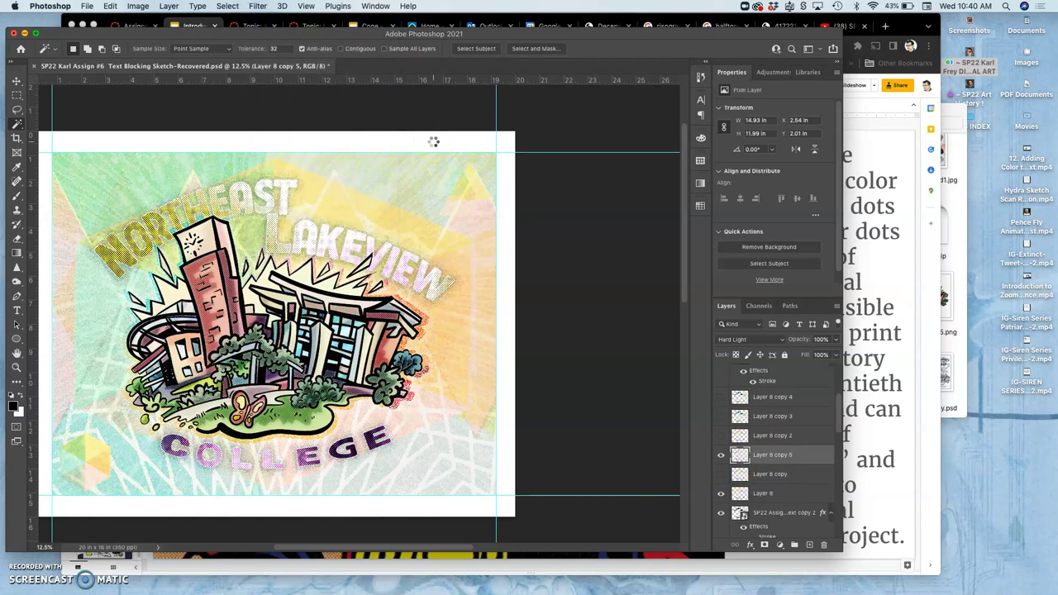
{"action": "key", "text": "super+equal"}
{"action": "key", "text": "super+equal"}
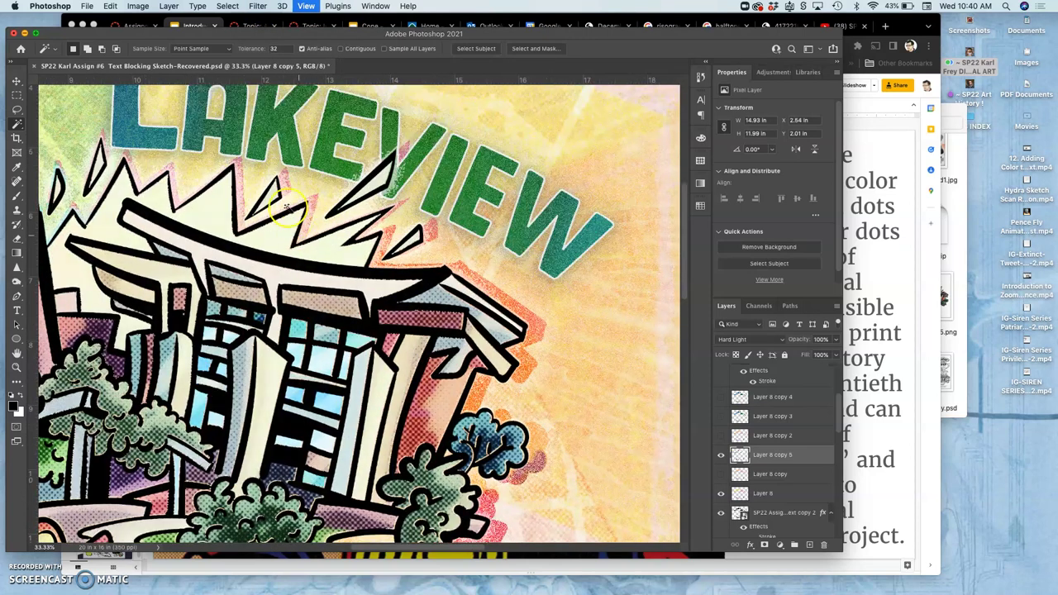
{"action": "key", "text": "super+equal"}
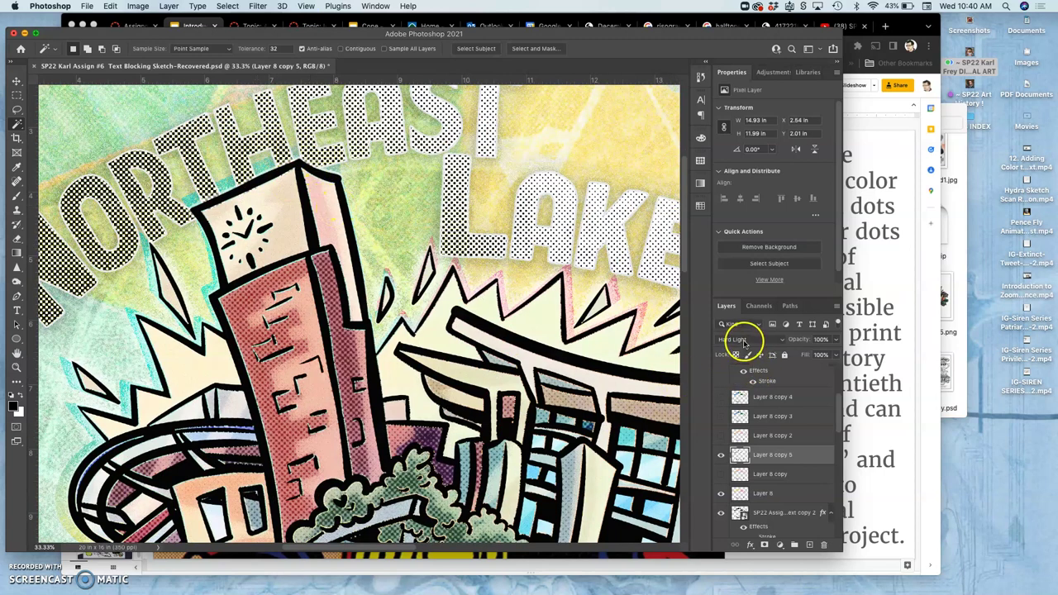
Blend Layer 8 copy 5 in Soft Light, show the hidden copies again, and bring it to front.
{"action": "left_click", "coordinate": [743, 340]}
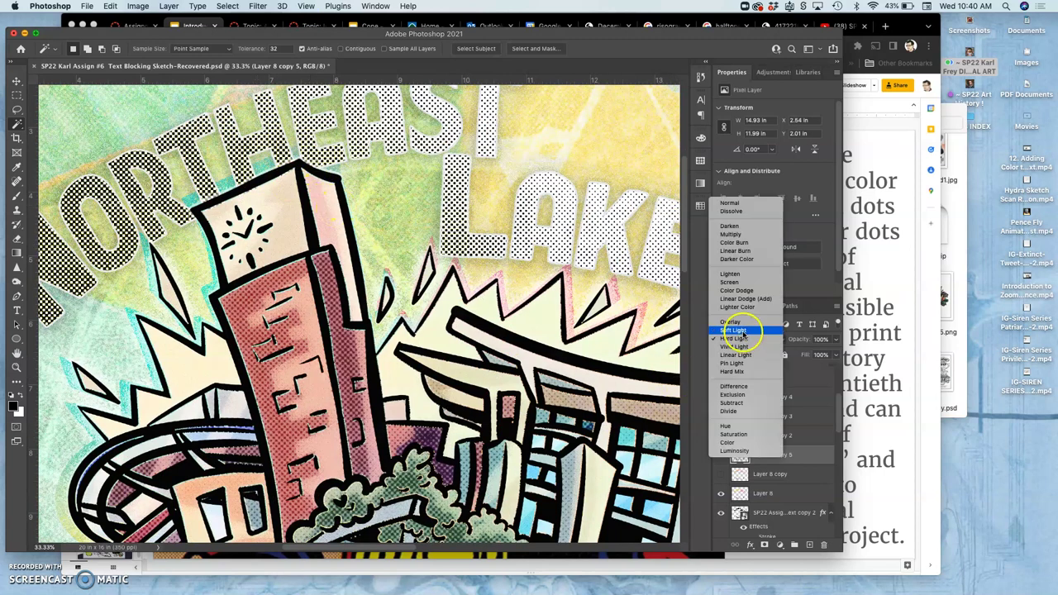
{"action": "left_click", "coordinate": [743, 333]}
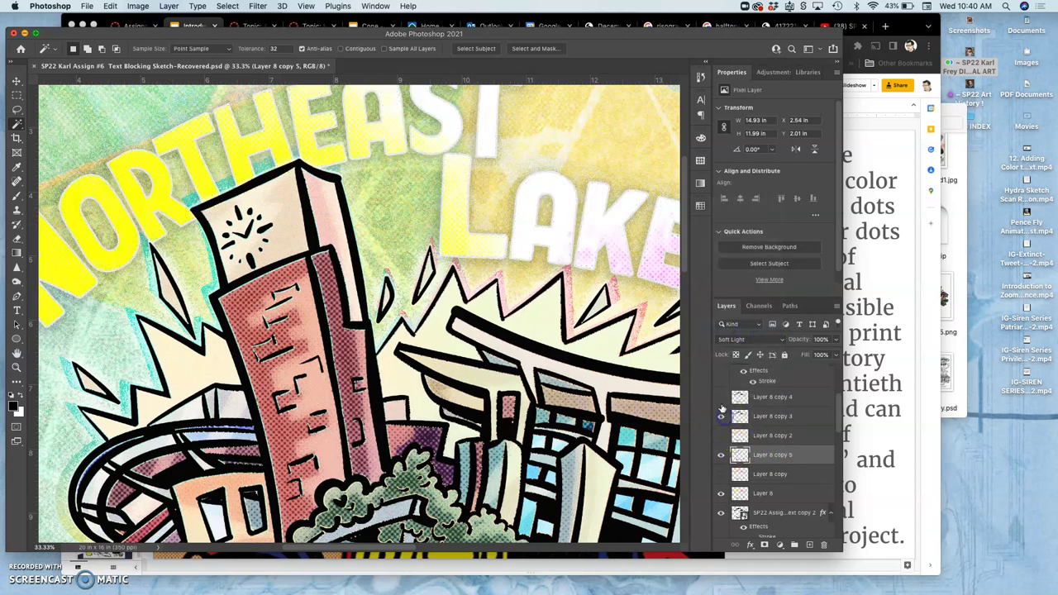
{"action": "left_click", "coordinate": [720, 416]}
{"action": "left_click", "coordinate": [720, 397]}
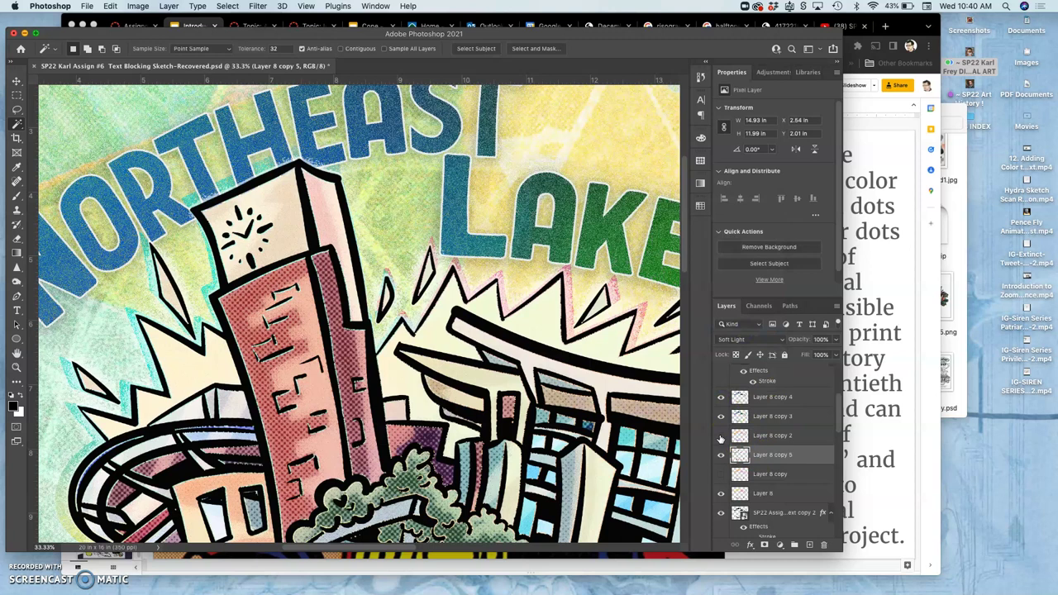
{"action": "left_click", "coordinate": [781, 454]}
{"action": "key", "text": "super+bracketright"}
{"action": "key", "text": "super+bracketright"}
{"action": "key", "text": "super+bracketright"}
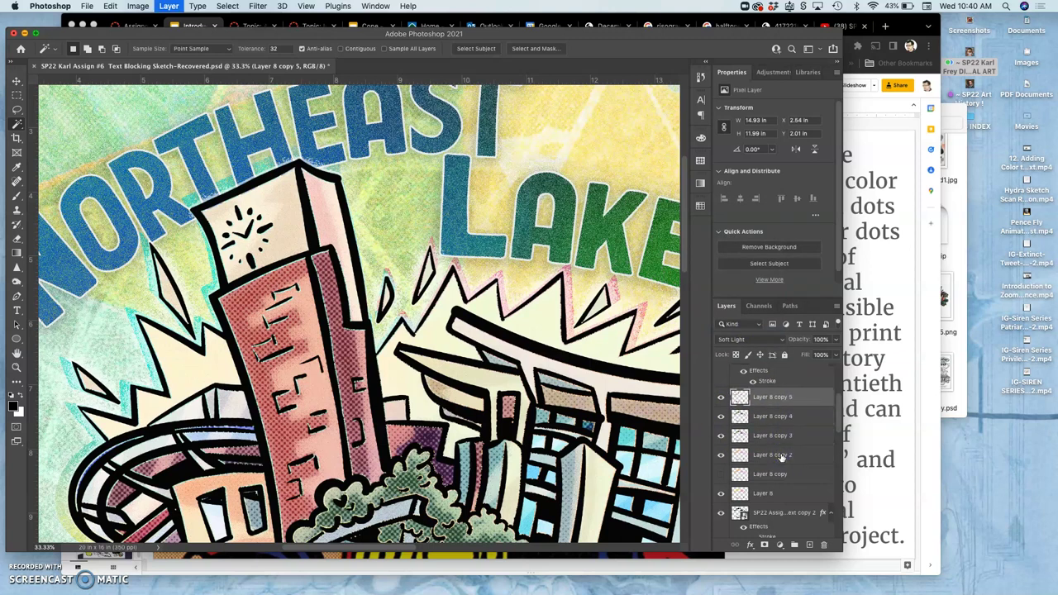
{"action": "scroll", "coordinate": [537, 321], "scroll_direction": "right", "scroll_amount": 5}
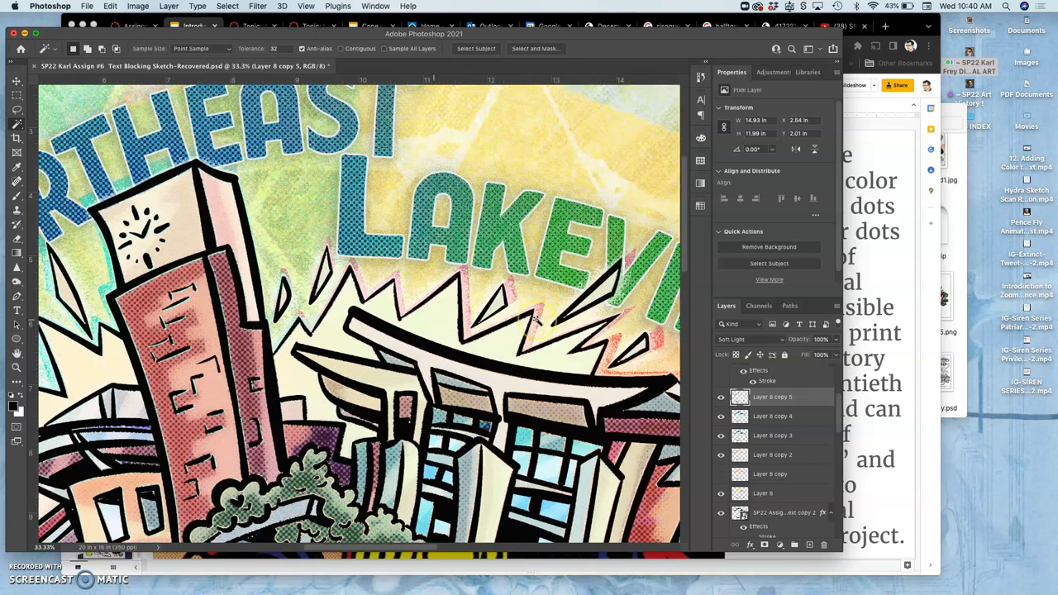
{"action": "scroll", "coordinate": [537, 321], "scroll_direction": "down", "scroll_amount": 10}
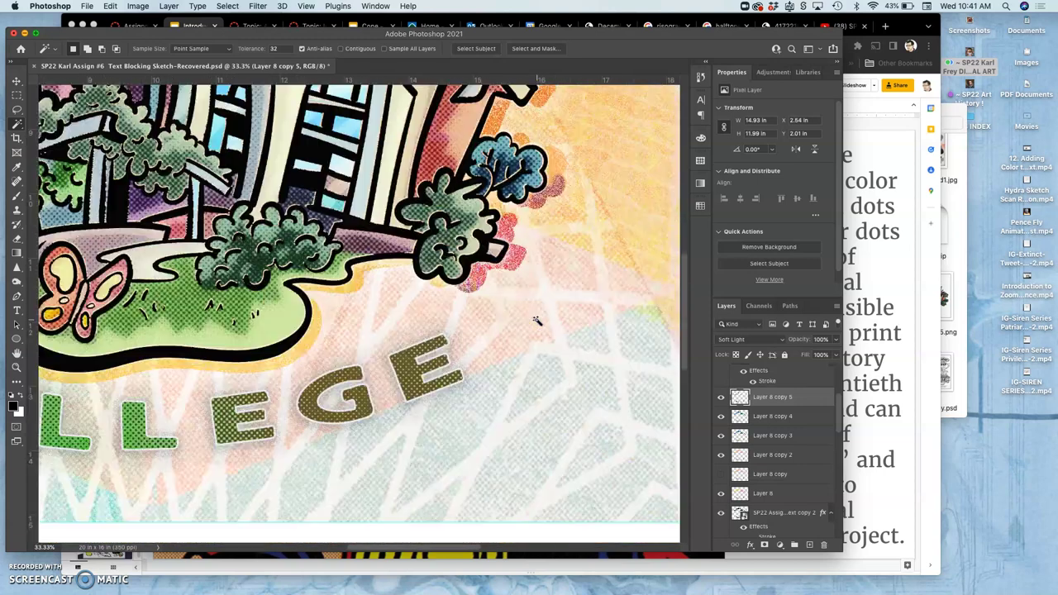
{"action": "scroll", "coordinate": [537, 320], "scroll_direction": "left", "scroll_amount": 5}
{"action": "scroll", "coordinate": [537, 321], "scroll_direction": "down", "scroll_amount": 2}
{"action": "key", "text": "super+equal"}
{"action": "left_click", "coordinate": [460, 331]}
{"action": "key", "text": "super+equal"}
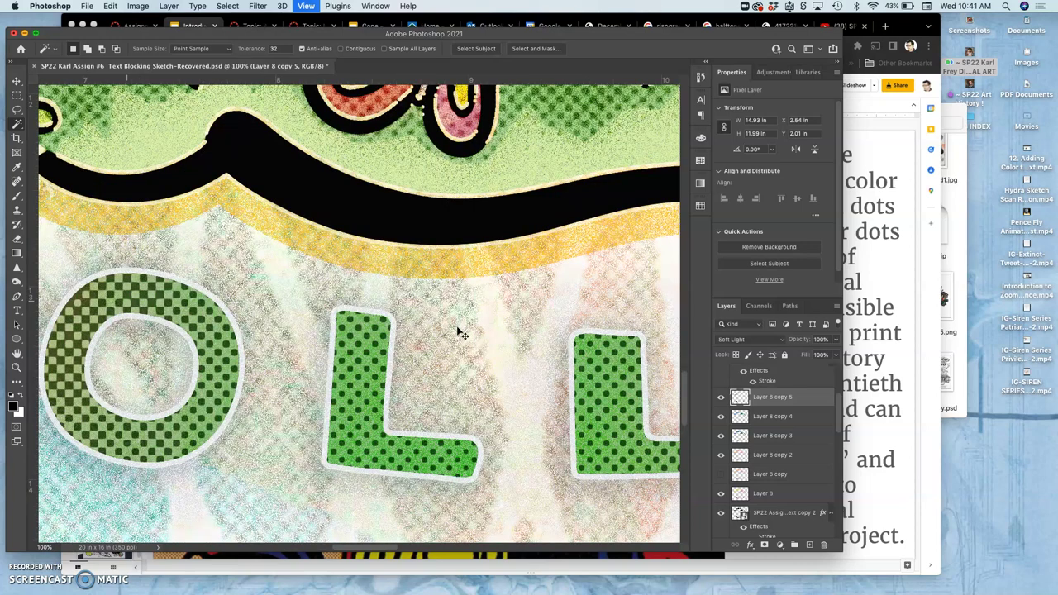
{"action": "key", "text": "super+equal"}
{"action": "scroll", "coordinate": [459, 330], "scroll_direction": "right", "scroll_amount": 8}
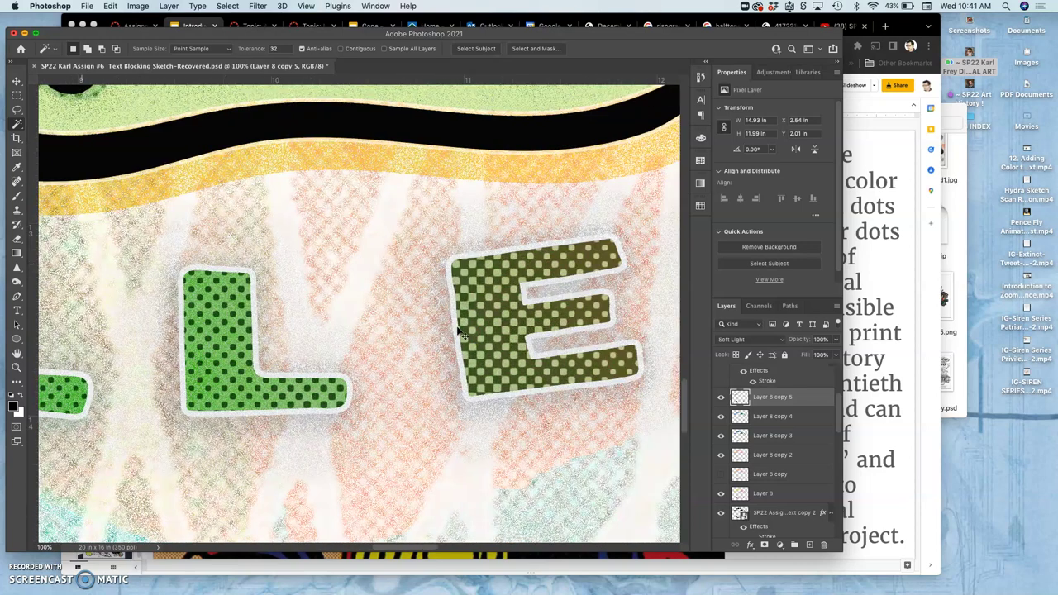
{"action": "scroll", "coordinate": [392, 263], "scroll_direction": "right", "scroll_amount": 5}
{"action": "scroll", "coordinate": [393, 263], "scroll_direction": "up", "scroll_amount": 4}
{"action": "scroll", "coordinate": [392, 263], "scroll_direction": "right", "scroll_amount": 2}
{"action": "scroll", "coordinate": [392, 263], "scroll_direction": "up", "scroll_amount": 6}
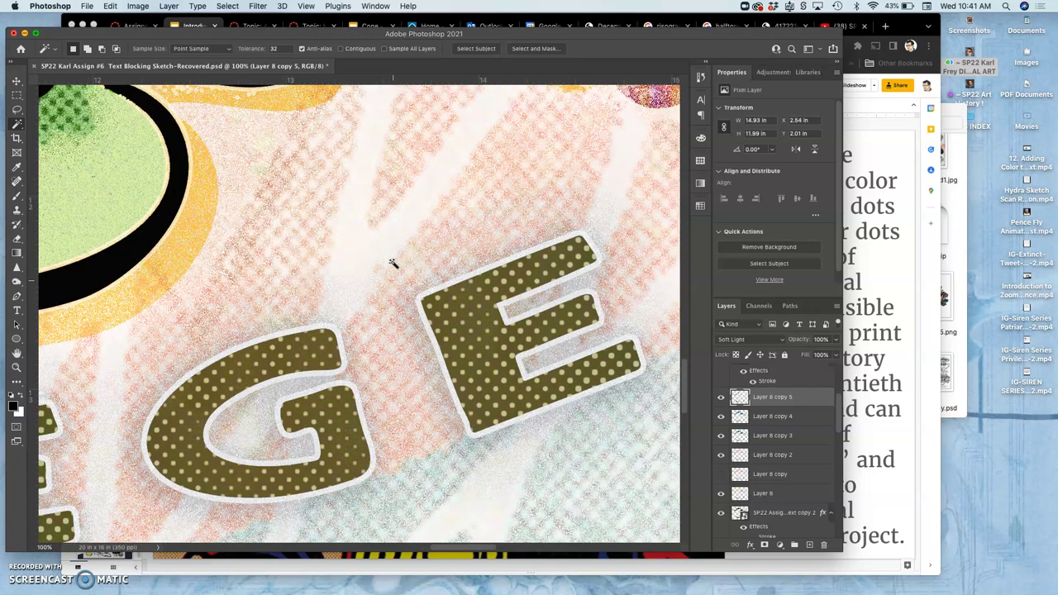
{"action": "scroll", "coordinate": [393, 263], "scroll_direction": "up", "scroll_amount": 2}
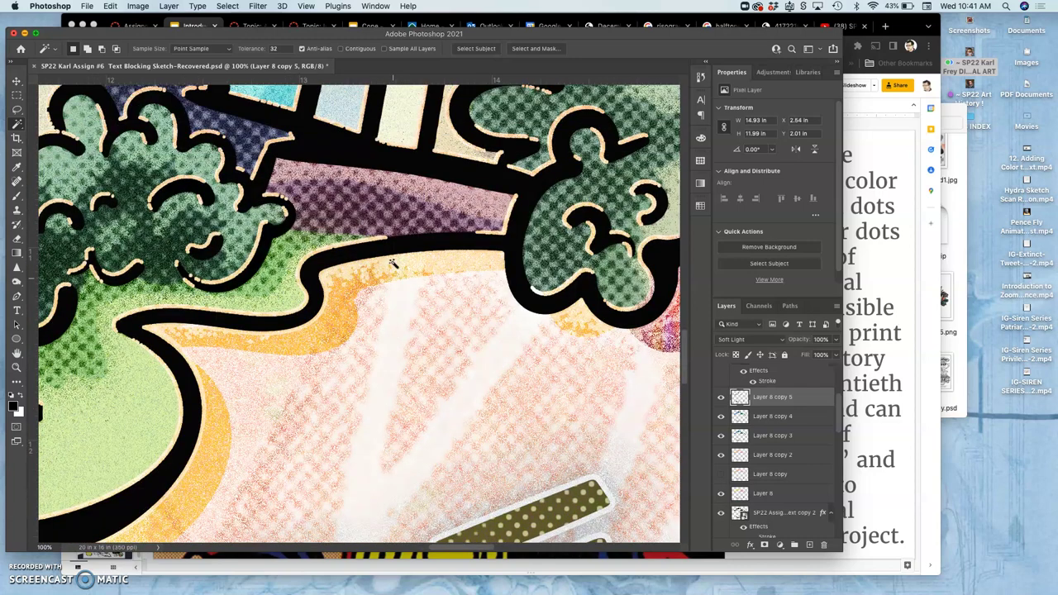
{"action": "scroll", "coordinate": [393, 263], "scroll_direction": "up", "scroll_amount": 7}
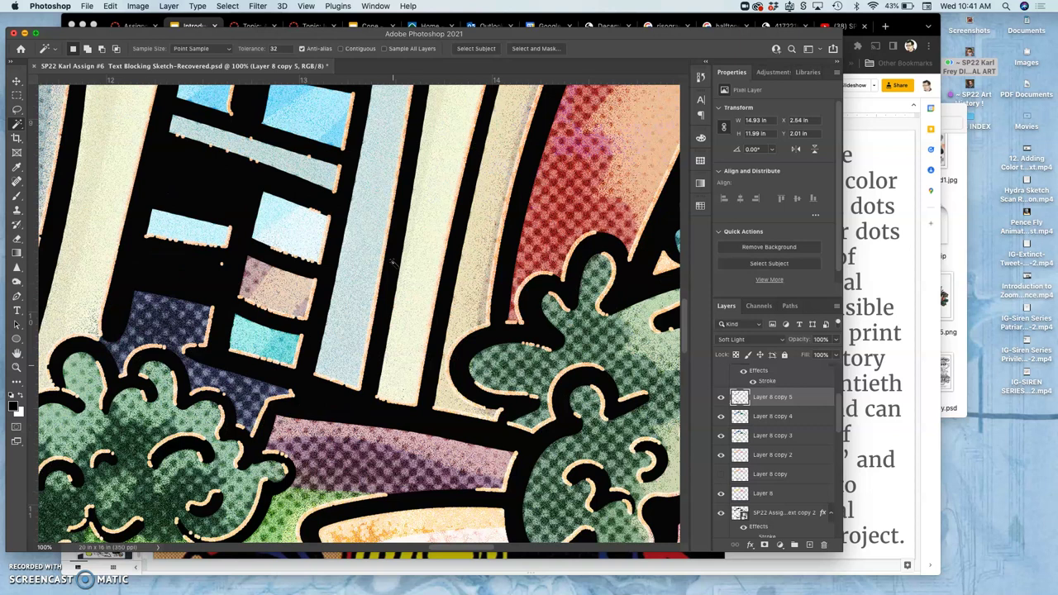
{"action": "scroll", "coordinate": [392, 262], "scroll_direction": "up", "scroll_amount": 5}
{"action": "scroll", "coordinate": [392, 263], "scroll_direction": "up", "scroll_amount": 5}
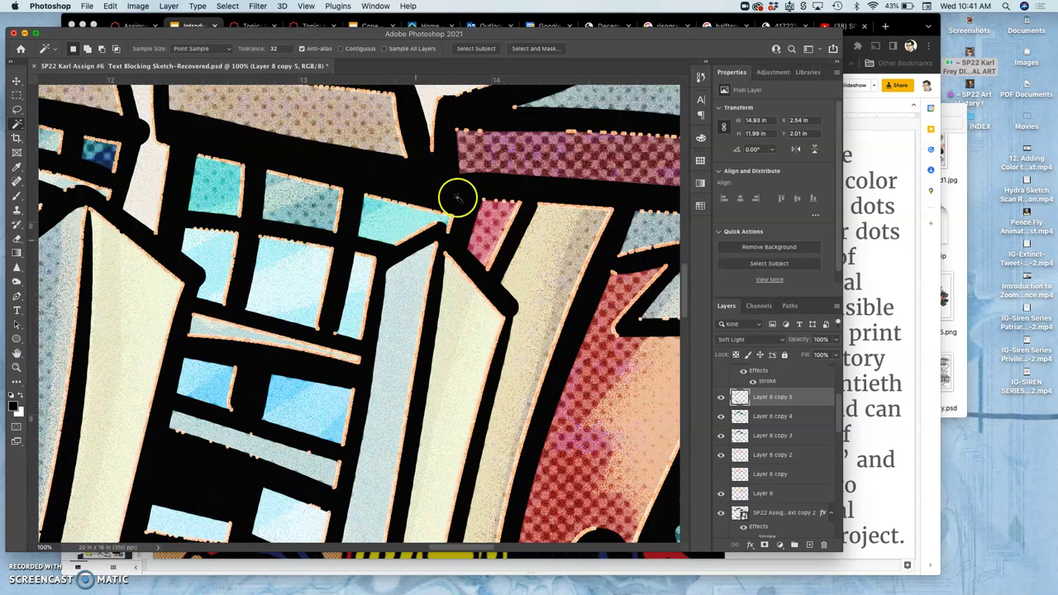
{"action": "scroll", "coordinate": [433, 189], "scroll_direction": "up", "scroll_amount": 5}
{"action": "scroll", "coordinate": [432, 195], "scroll_direction": "up", "scroll_amount": 7}
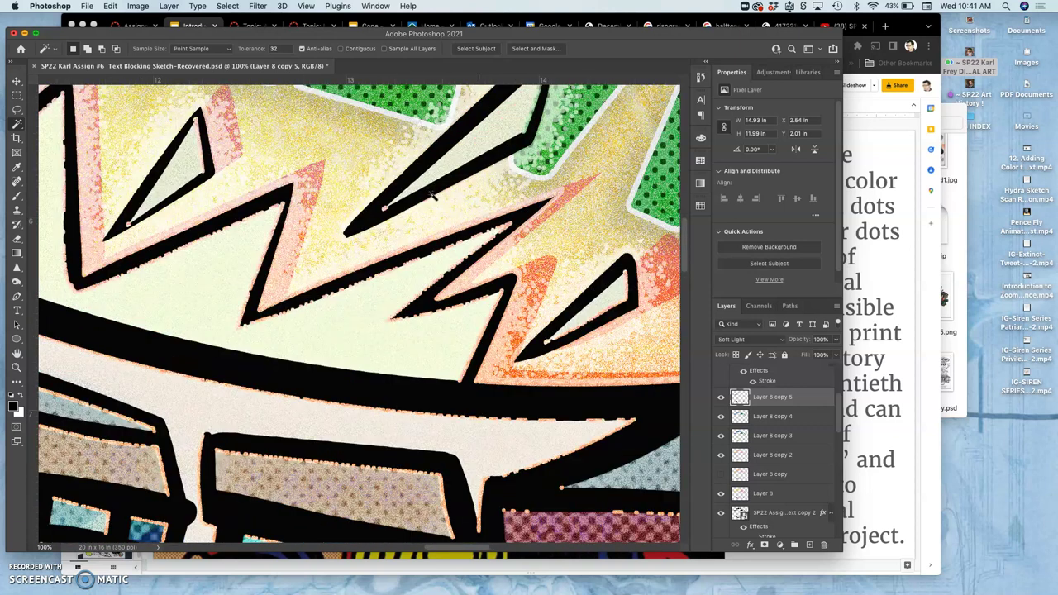
{"action": "scroll", "coordinate": [432, 195], "scroll_direction": "up", "scroll_amount": 4}
{"action": "scroll", "coordinate": [432, 195], "scroll_direction": "left", "scroll_amount": 3}
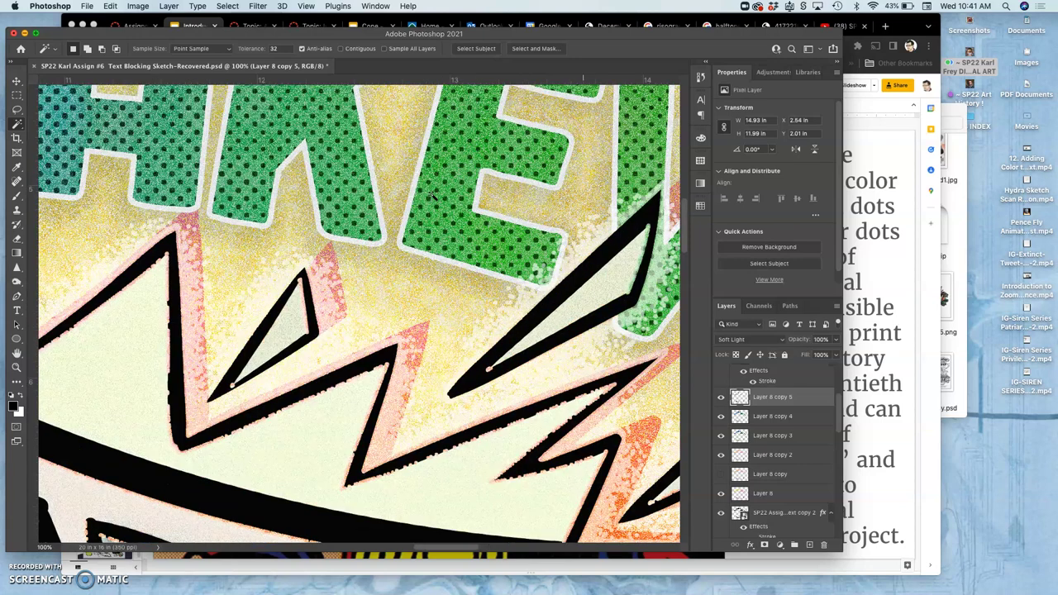
{"action": "scroll", "coordinate": [433, 195], "scroll_direction": "left", "scroll_amount": 6}
{"action": "scroll", "coordinate": [432, 195], "scroll_direction": "up", "scroll_amount": 2}
{"action": "scroll", "coordinate": [432, 195], "scroll_direction": "left", "scroll_amount": 3}
{"action": "scroll", "coordinate": [432, 195], "scroll_direction": "up", "scroll_amount": 2}
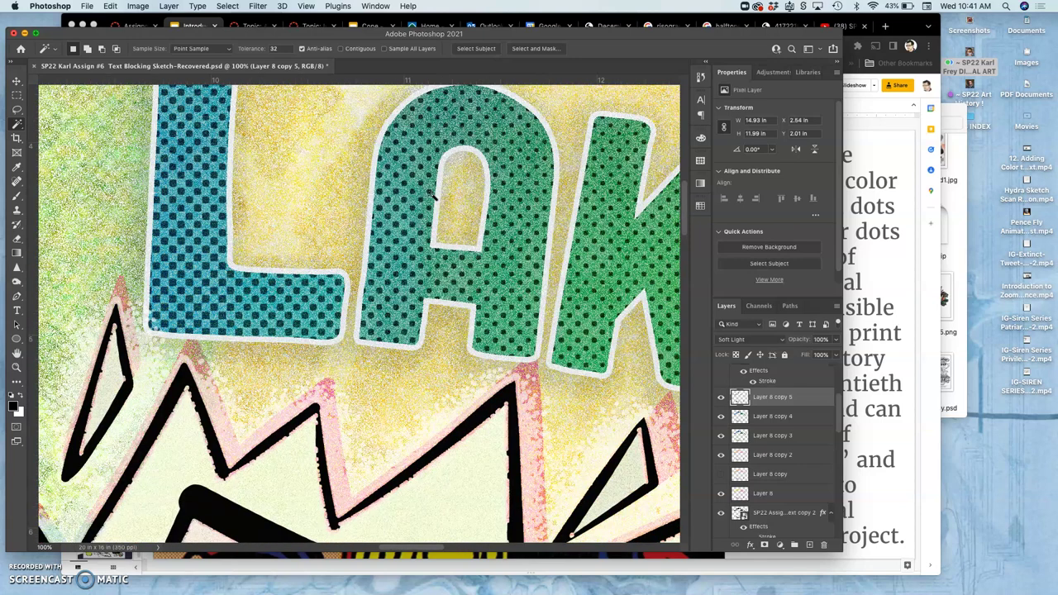
{"action": "key", "text": "super+minus"}
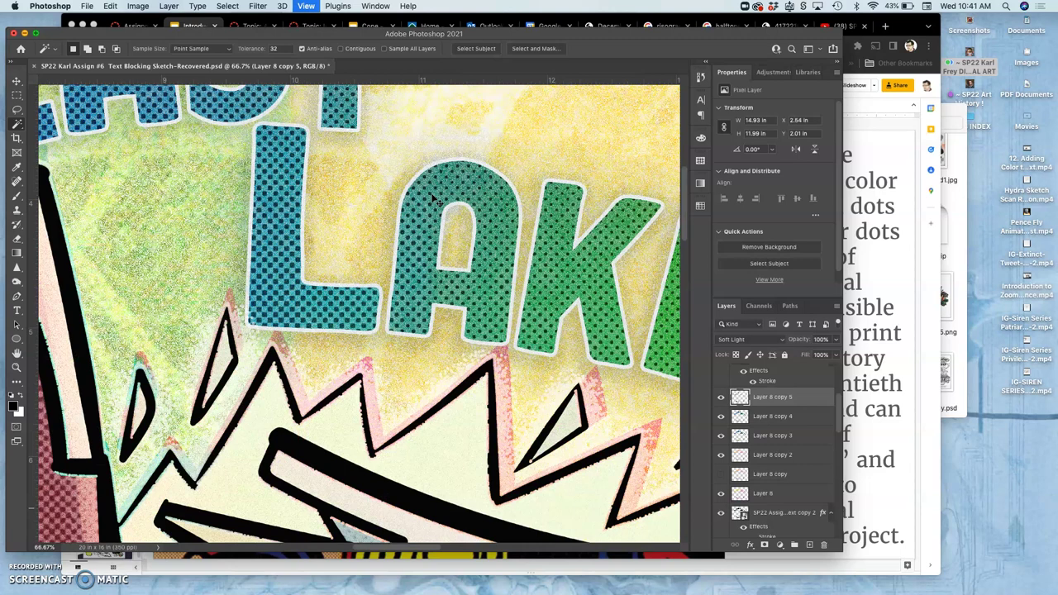
{"action": "key", "text": "super+minus"}
{"action": "key", "text": "super+minus"}
{"action": "key", "text": "super+minus"}
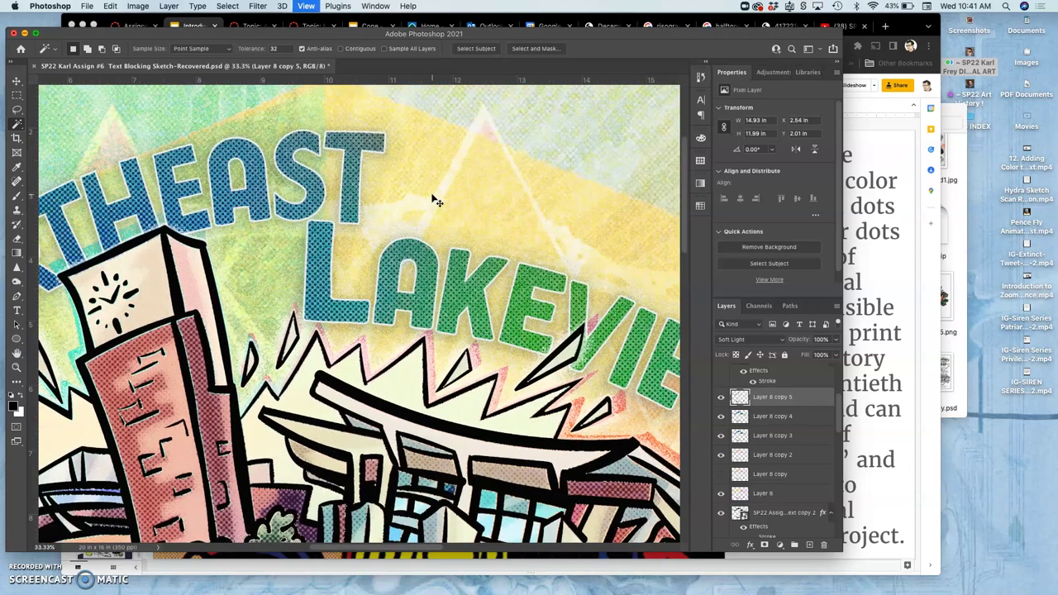
{"action": "key", "text": "super+minus"}
{"action": "key", "text": "super+minus"}
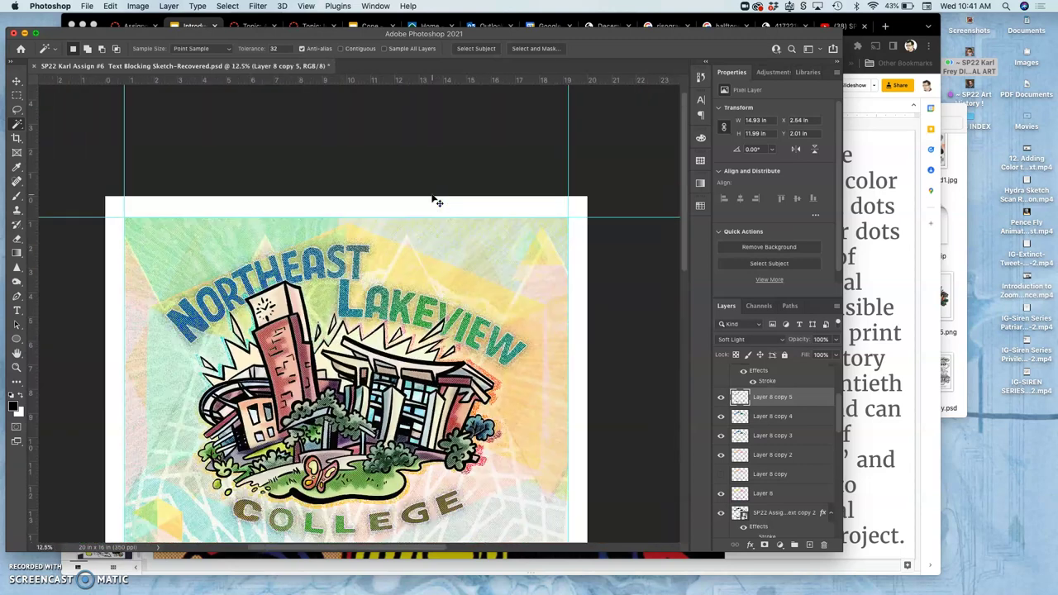
{"action": "scroll", "coordinate": [435, 201], "scroll_direction": "down", "scroll_amount": 4}
{"action": "scroll", "coordinate": [435, 200], "scroll_direction": "left", "scroll_amount": 2}
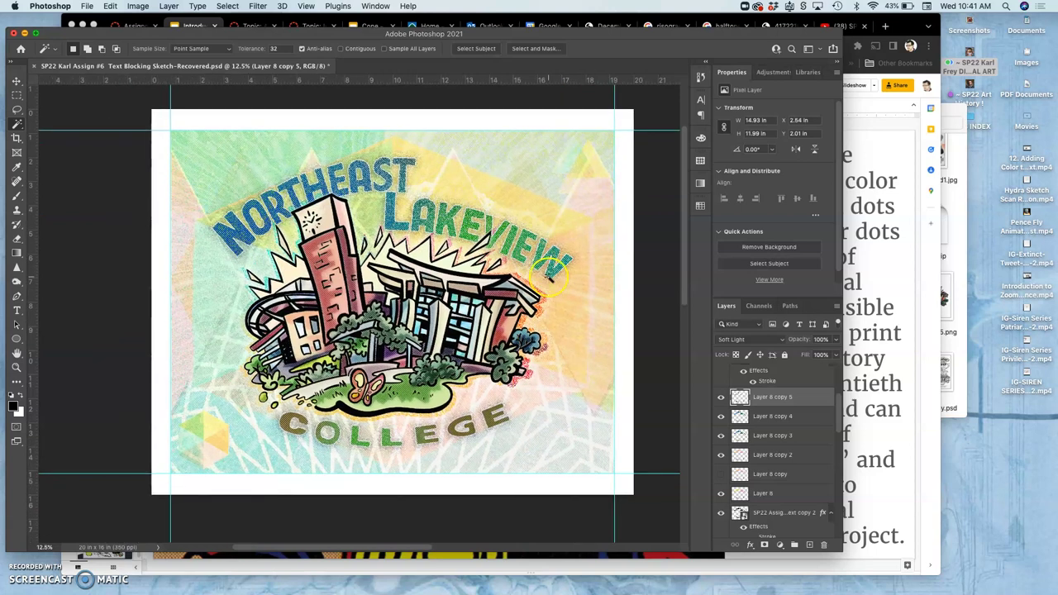
{"action": "key", "text": "super+plus"}
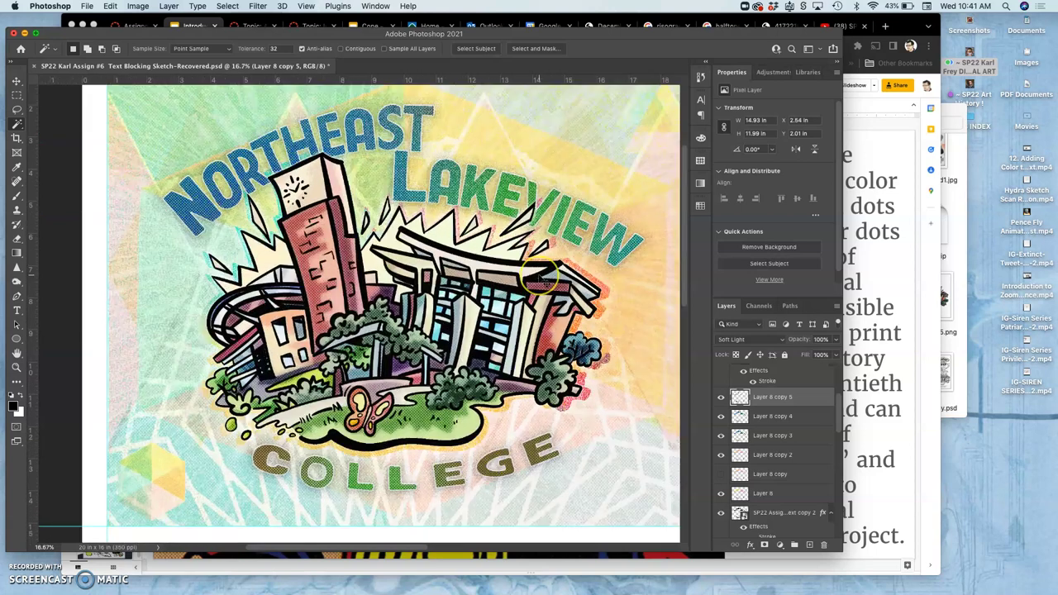
{"action": "scroll", "coordinate": [546, 279], "scroll_direction": "up", "scroll_amount": 5}
{"action": "scroll", "coordinate": [545, 279], "scroll_direction": "right", "scroll_amount": 1}
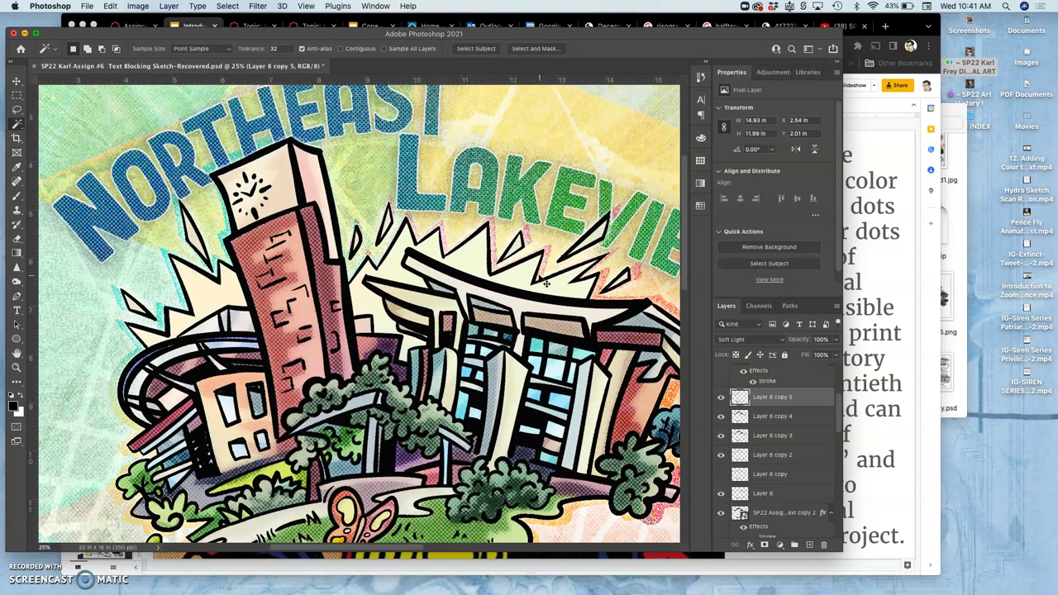